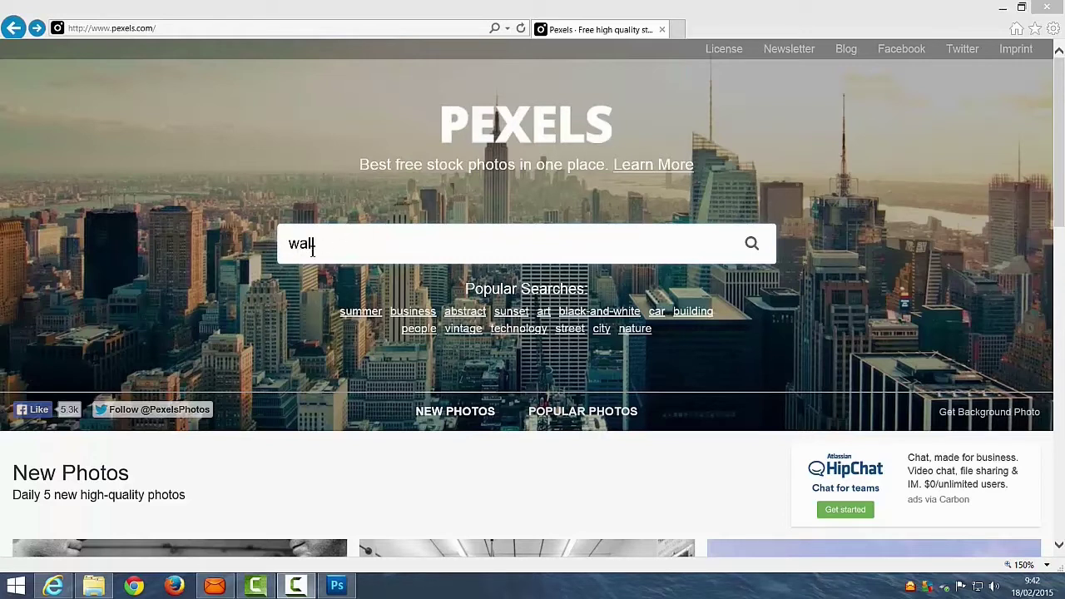
Step: Search Pexels for 'wall', browse the brick-wall photo results, then close the browser
left_click(751, 243)
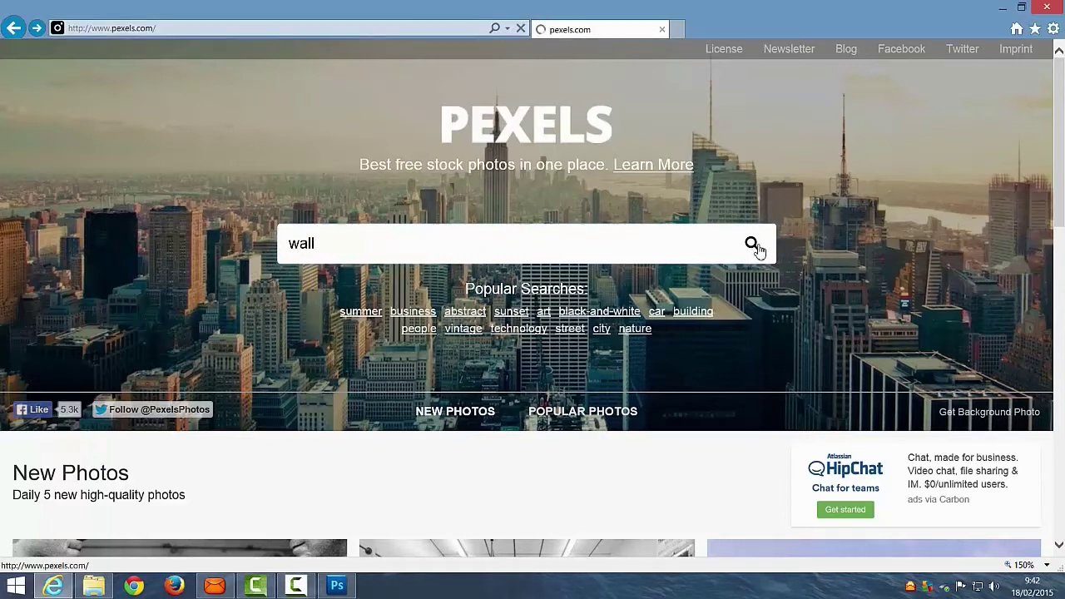
scroll(526, 195, "down", 3)
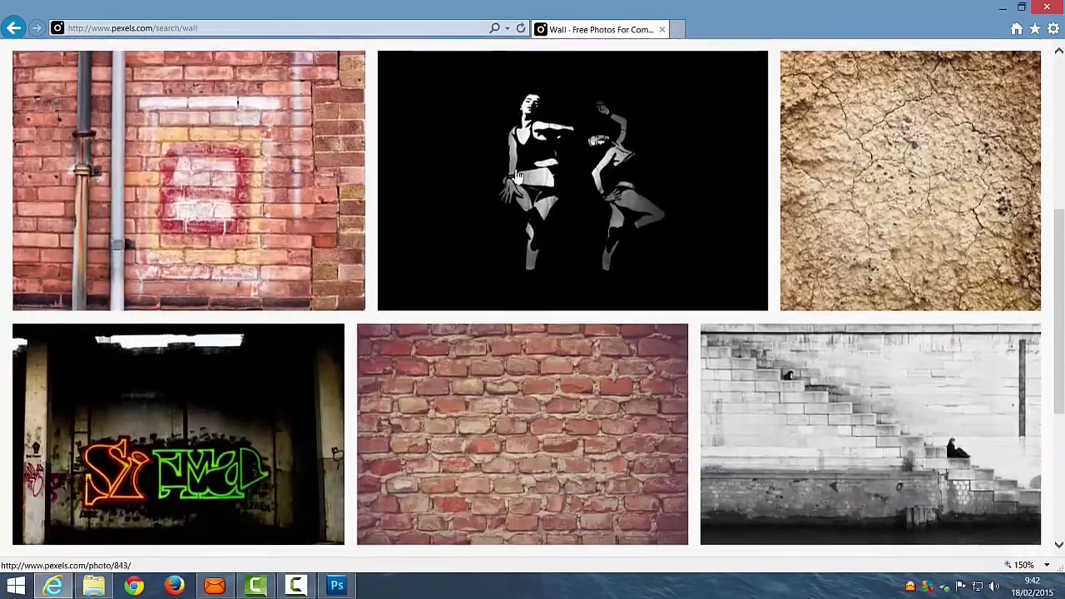
scroll(524, 183, "down", 3)
scroll(522, 176, "down", 5)
scroll(523, 176, "down", 3)
scroll(523, 176, "down", 2)
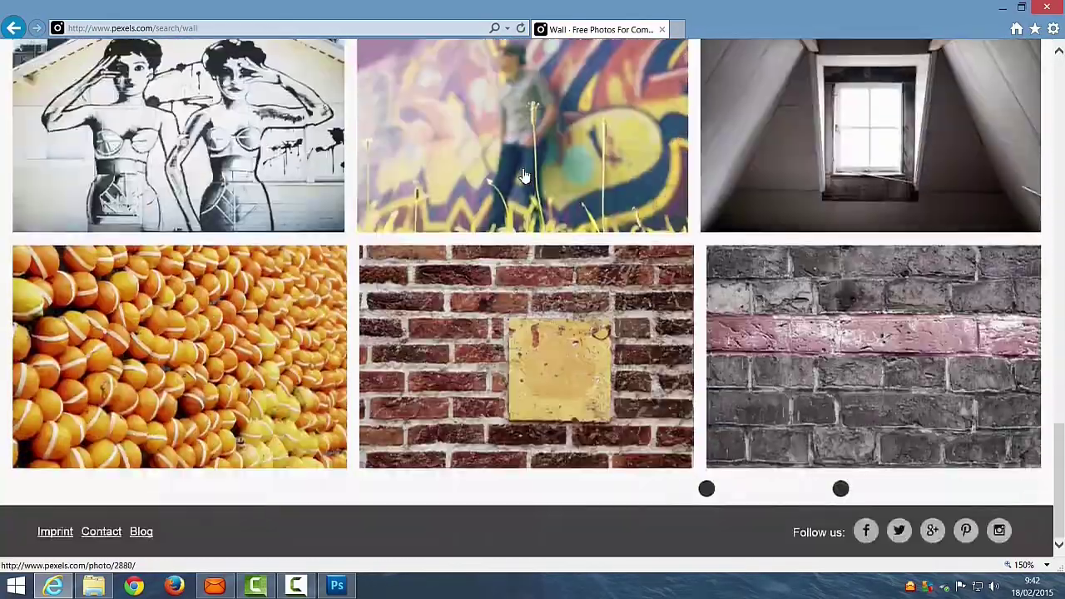
scroll(525, 174, "down", 3)
scroll(524, 175, "down", 2)
scroll(533, 170, "up", 10)
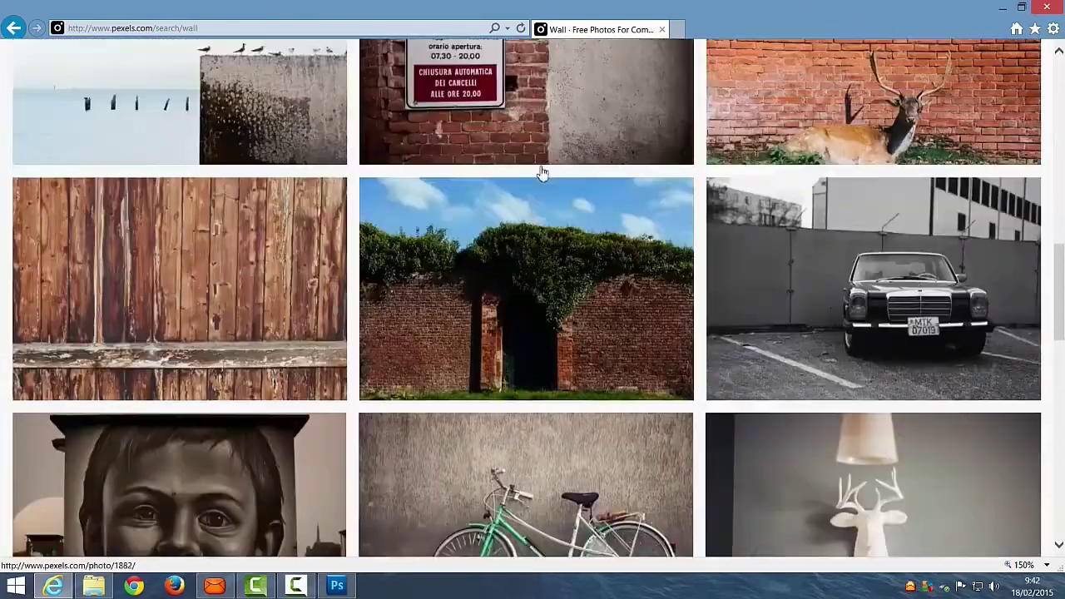
scroll(539, 167, "up", 3)
scroll(537, 322, "up", 2)
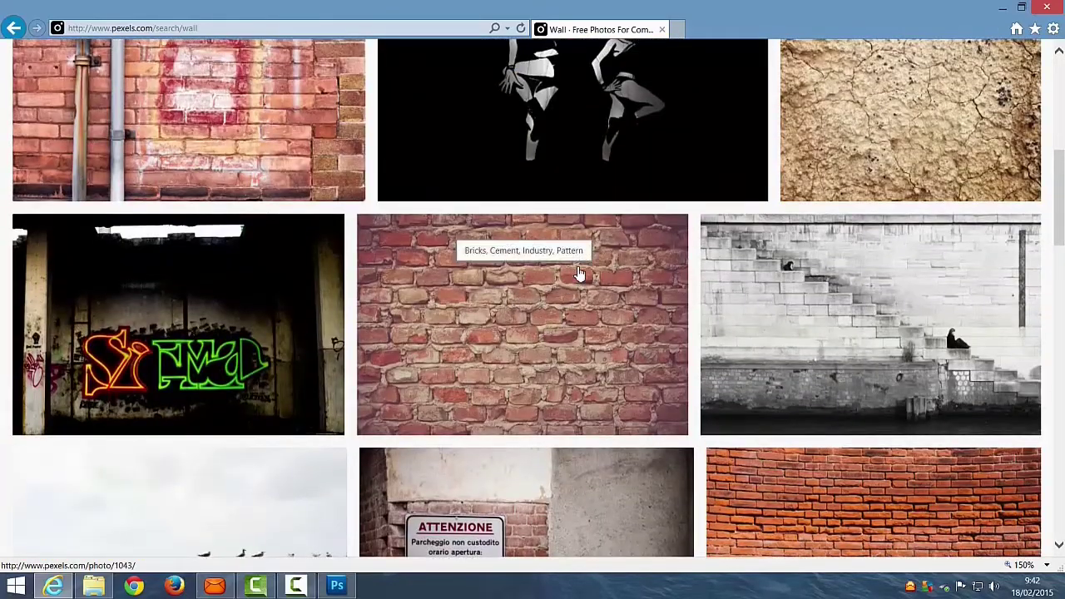
left_click(1045, 10)
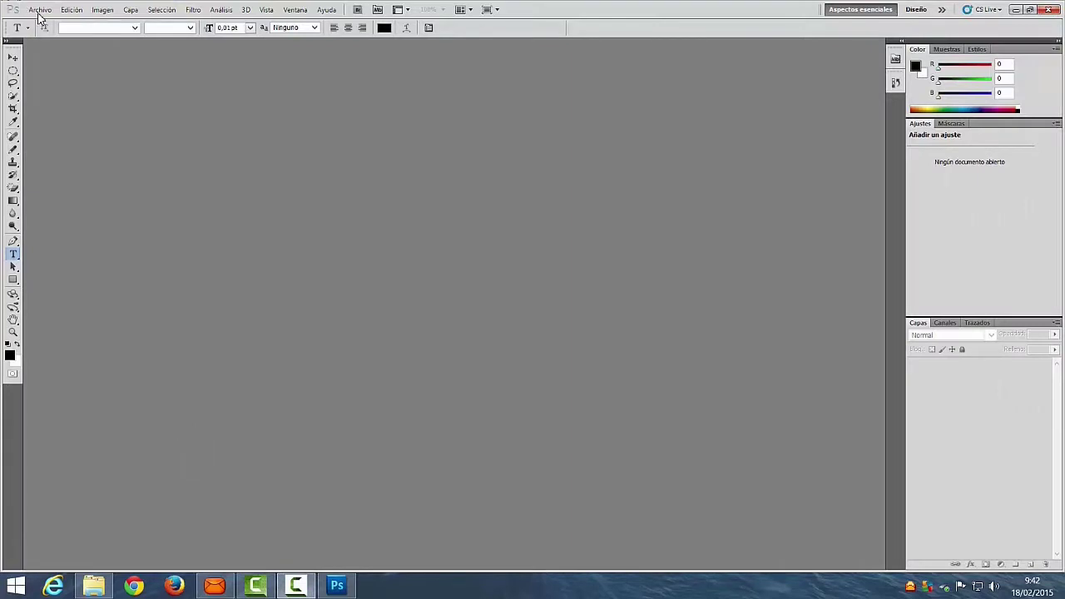
Step: Open cement-pattern-stones-1043-825x550.jpg without changing its colour profile and fit it on screen
left_click(39, 10)
left_click(74, 43)
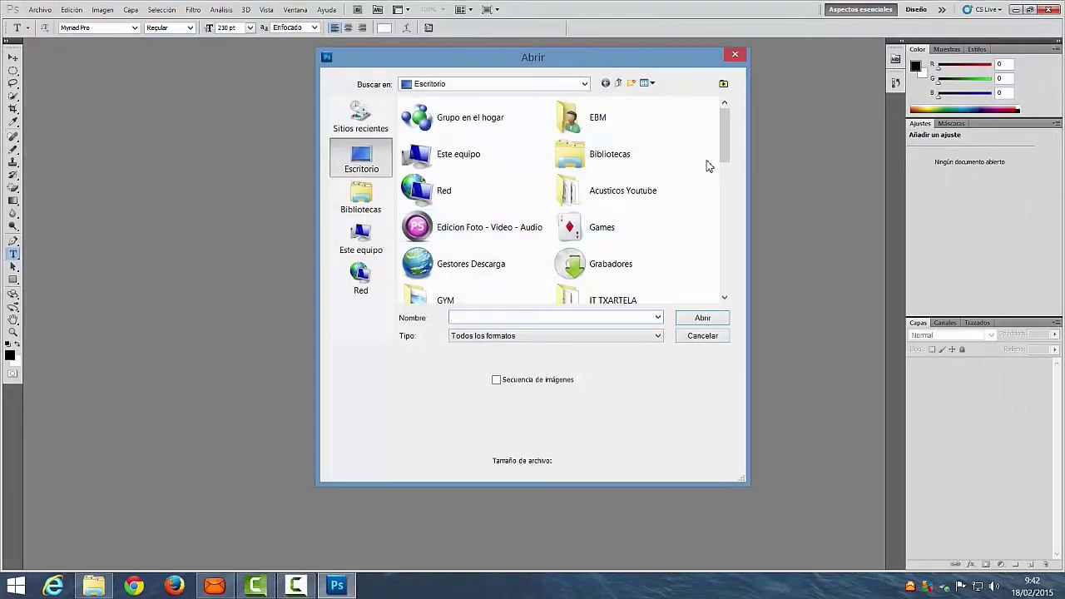
left_click_drag(723, 157, 733, 243)
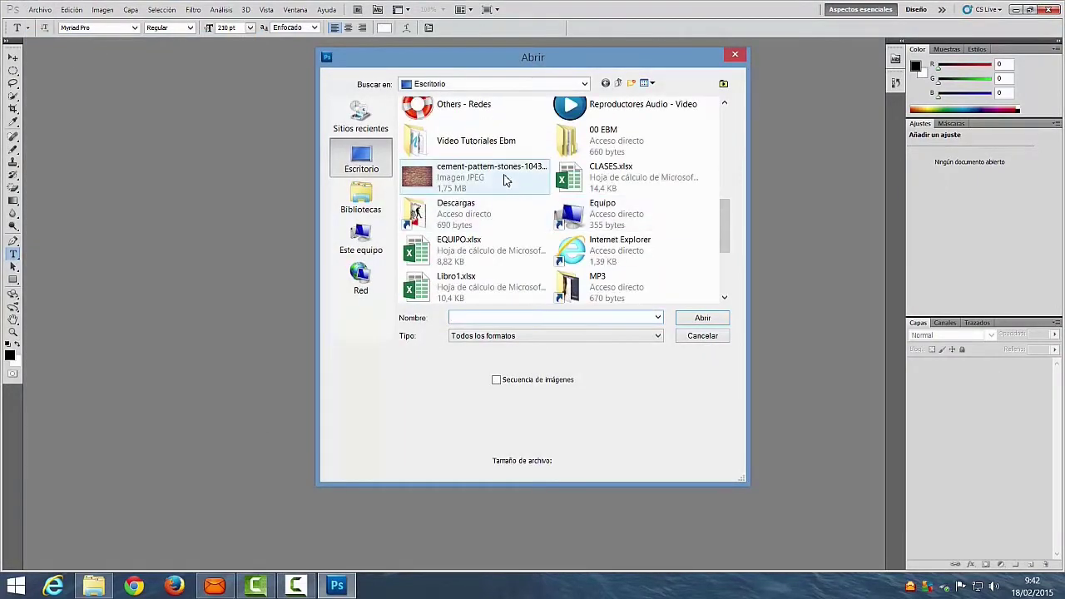
double_click(506, 177)
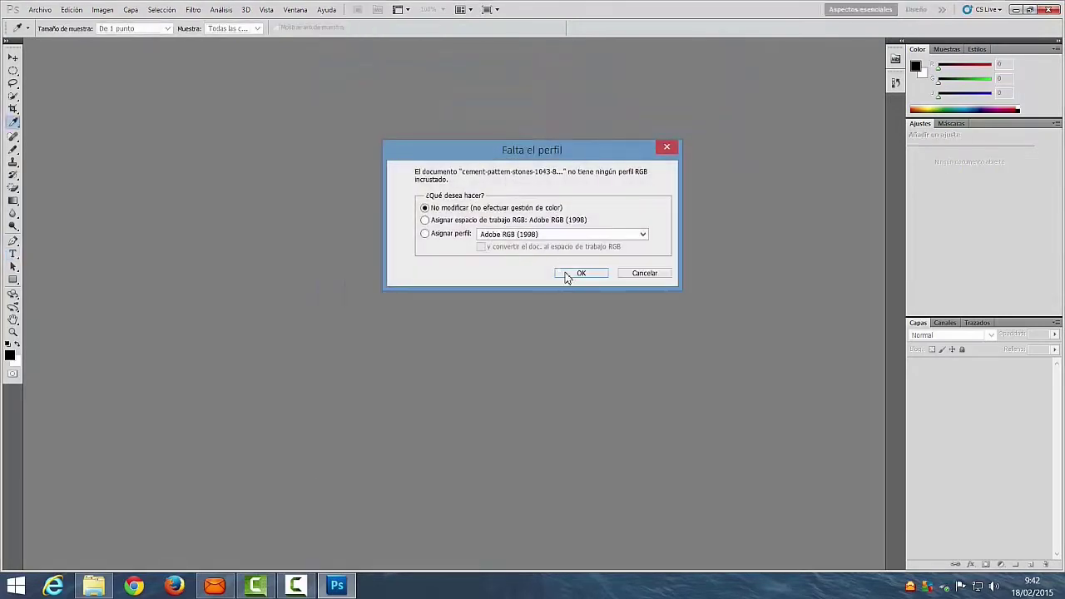
left_click(569, 274)
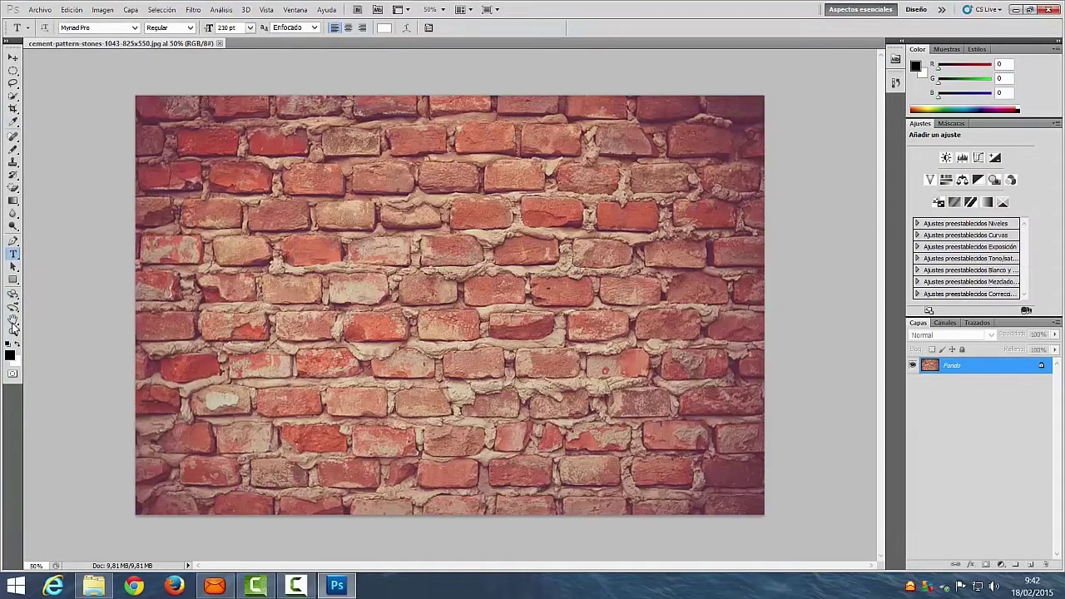
left_click(14, 326)
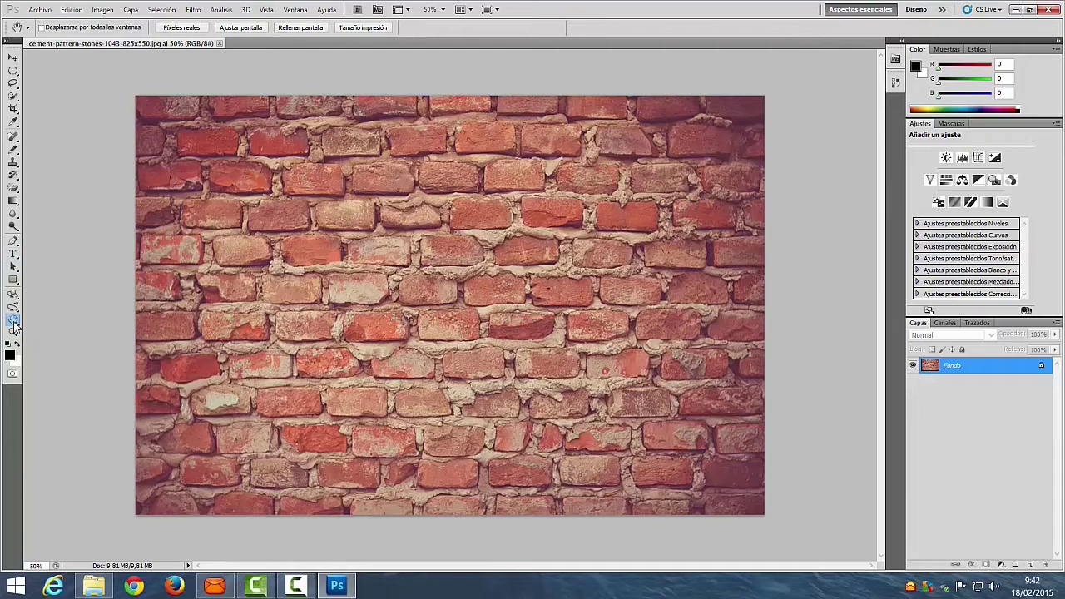
left_click(241, 27)
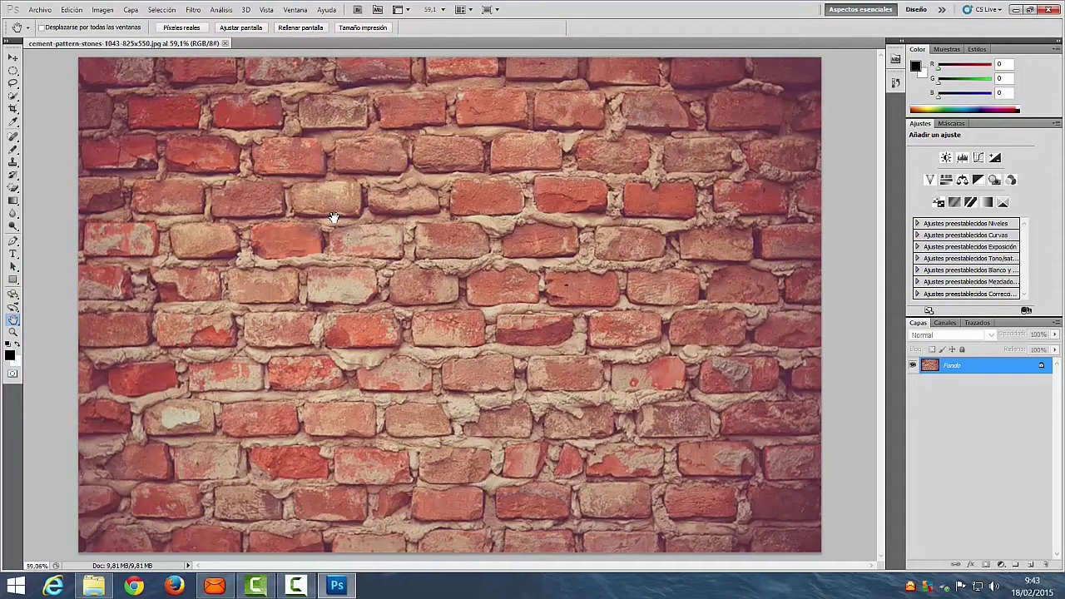
Step: Convert the Fondo background into Capa 0 and add a gradient fill layer
double_click(964, 371)
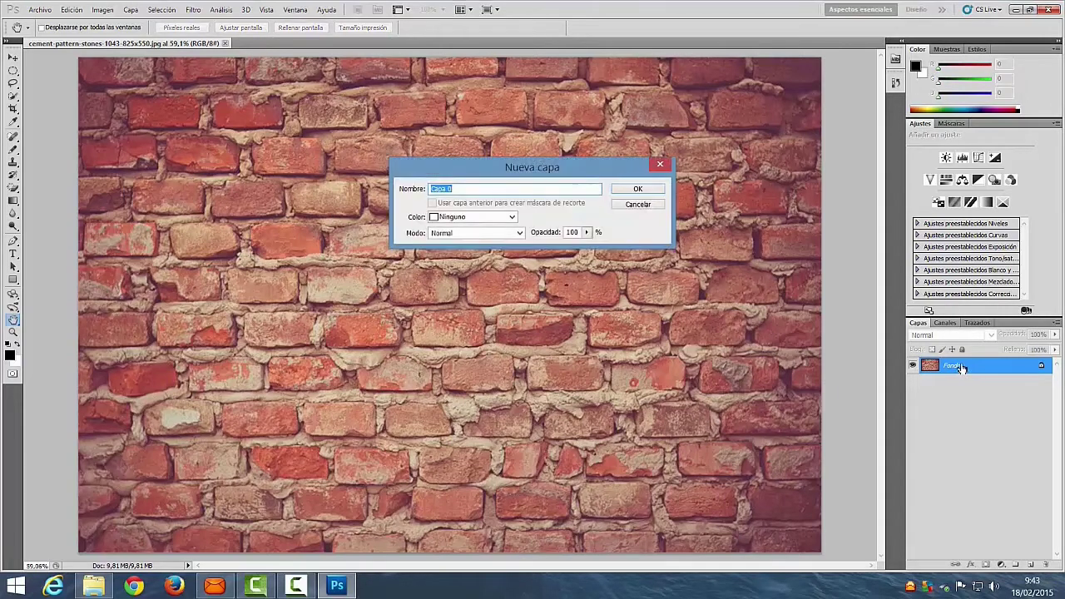
left_click(636, 192)
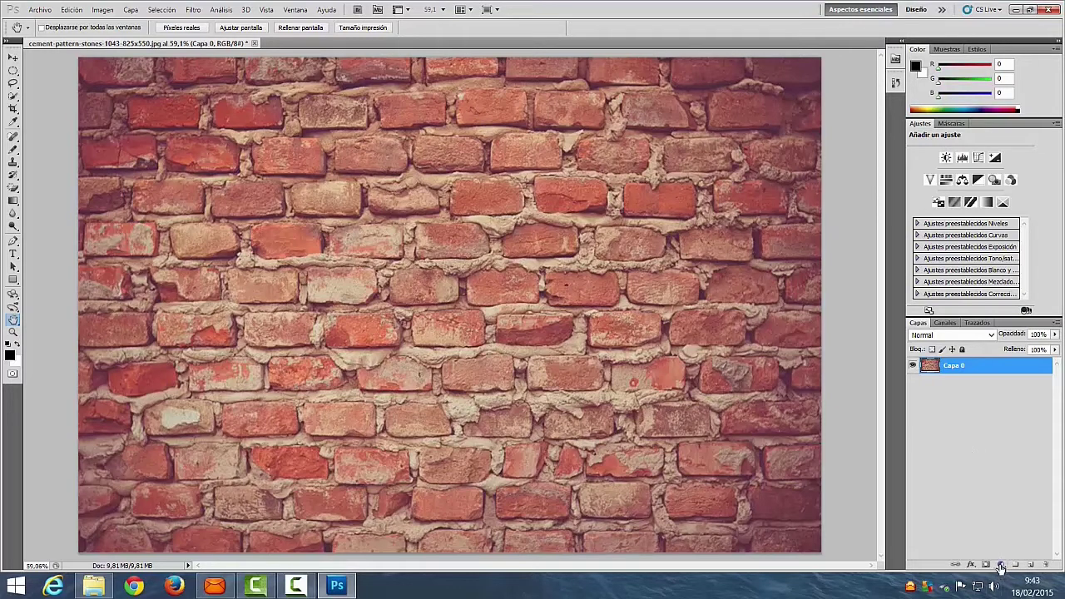
left_click(1002, 566)
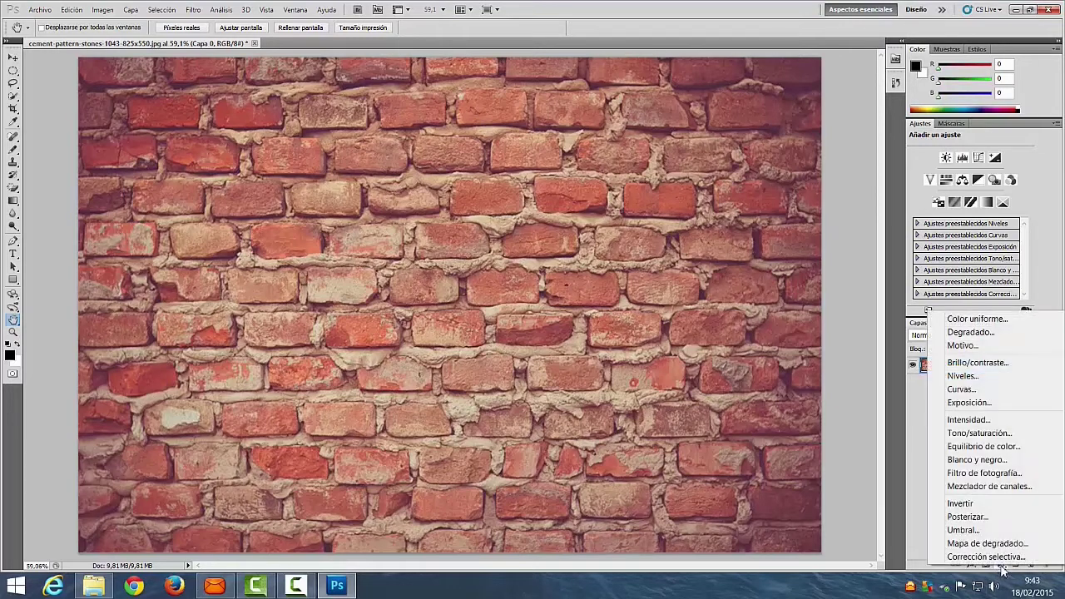
left_click(980, 334)
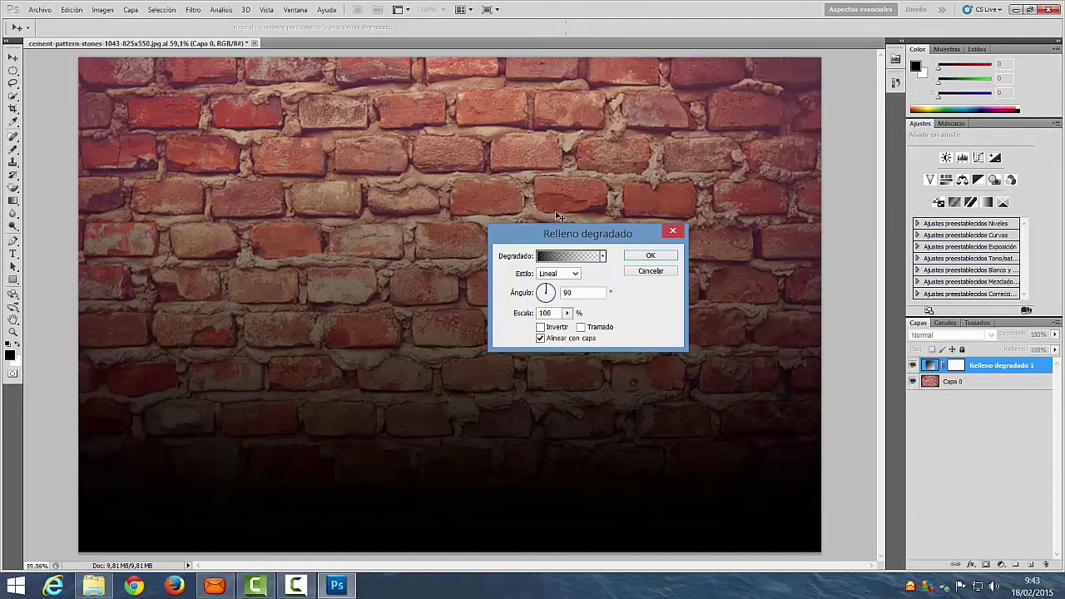
Step: Make the gradient fill radial at a 130° angle, inverted so the edges darken
left_click(574, 274)
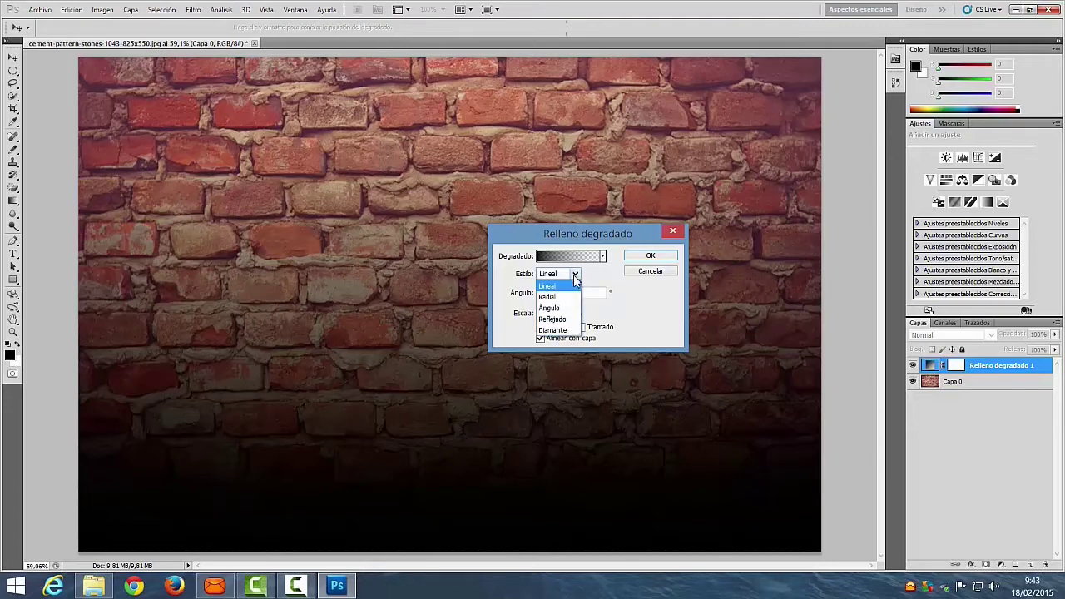
left_click(565, 297)
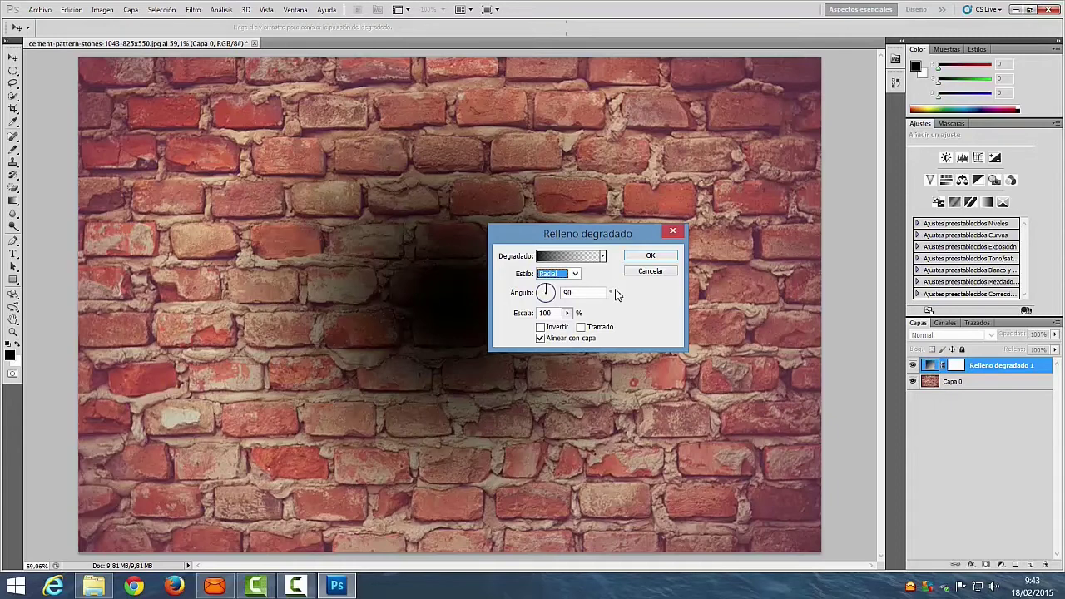
left_click(546, 294)
type("130")
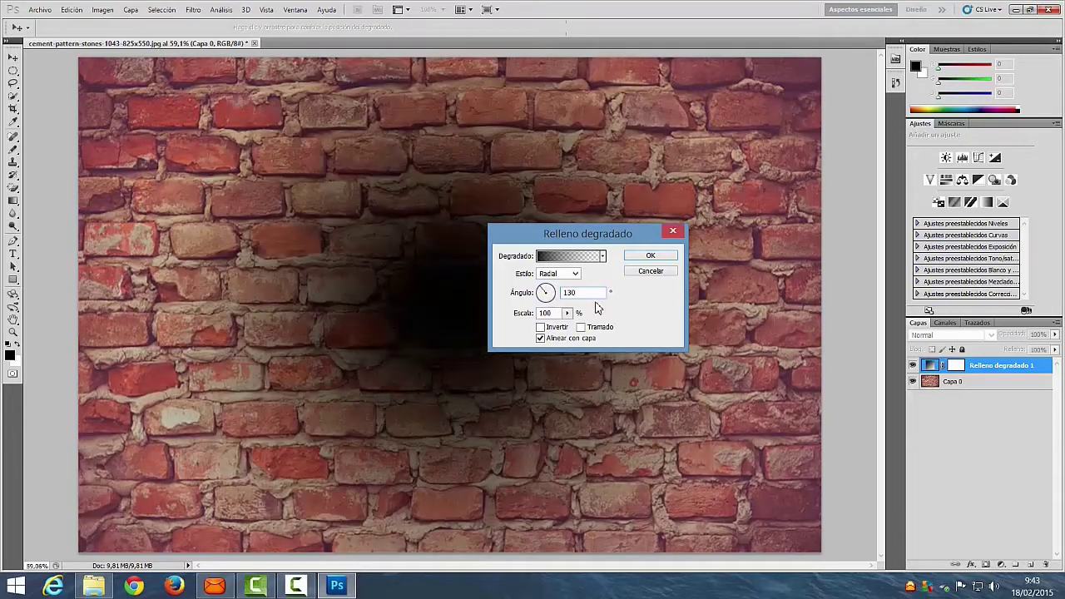
left_click(540, 328)
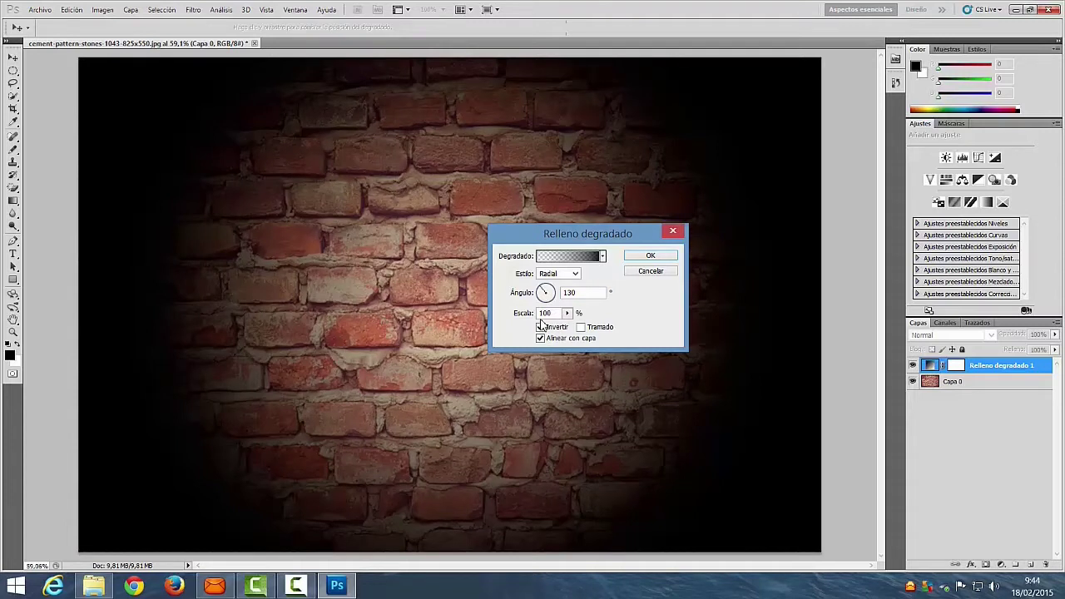
left_click(652, 257)
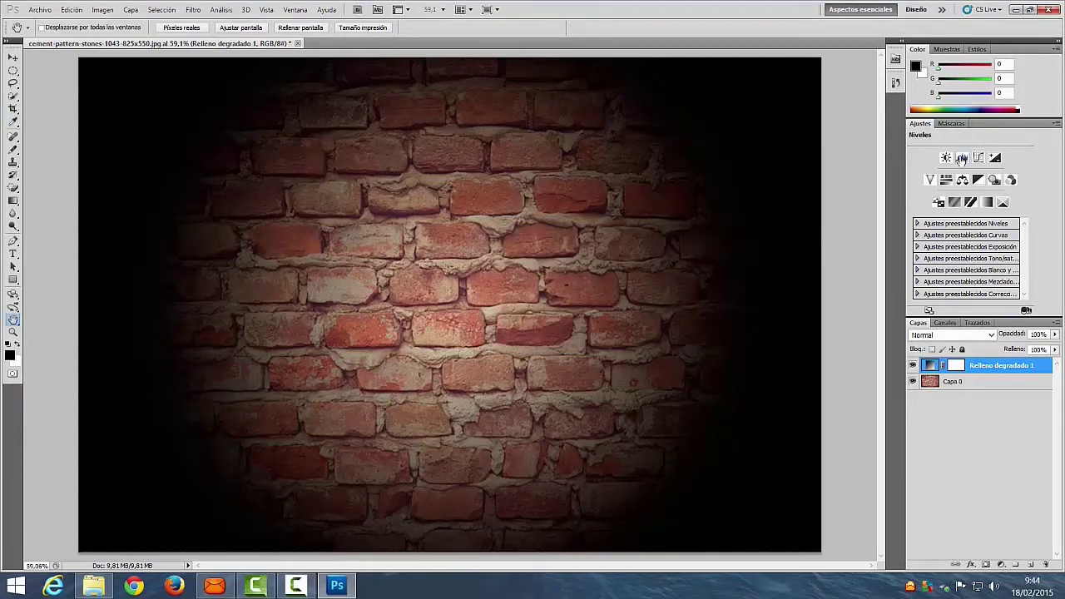
left_click(961, 157)
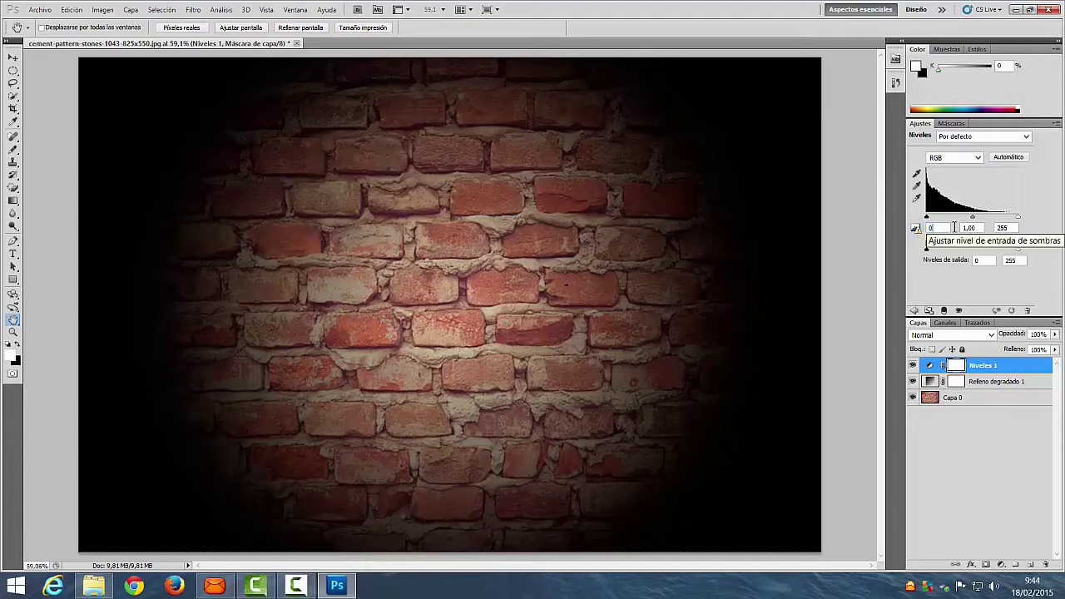
Step: Set the Levels shadow input to 25 and the midtones to 1,2
left_click_drag(926, 217, 932, 218)
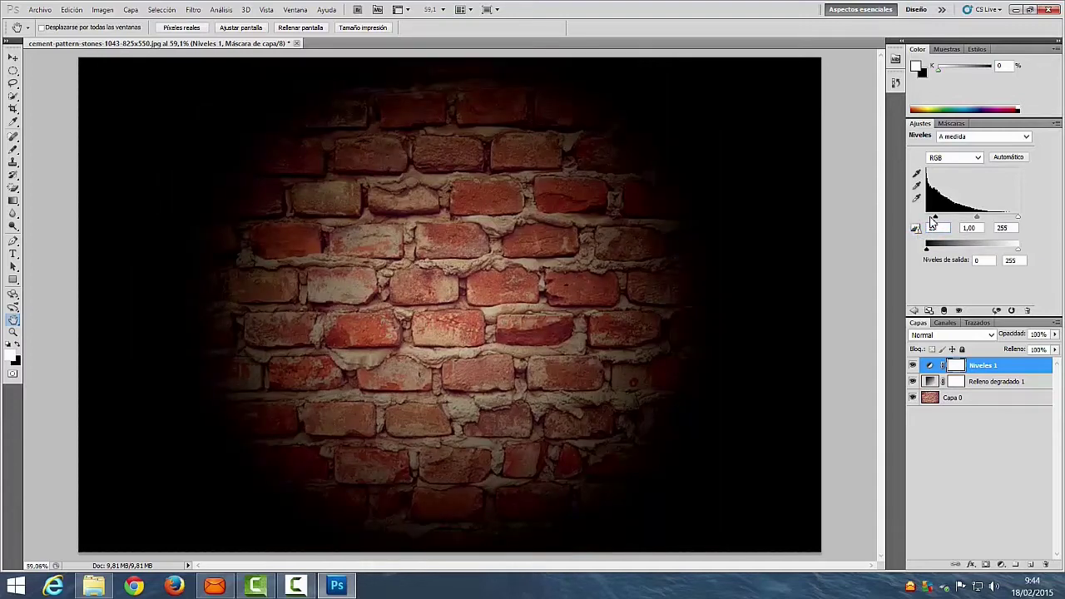
left_click(965, 228)
type("1,")
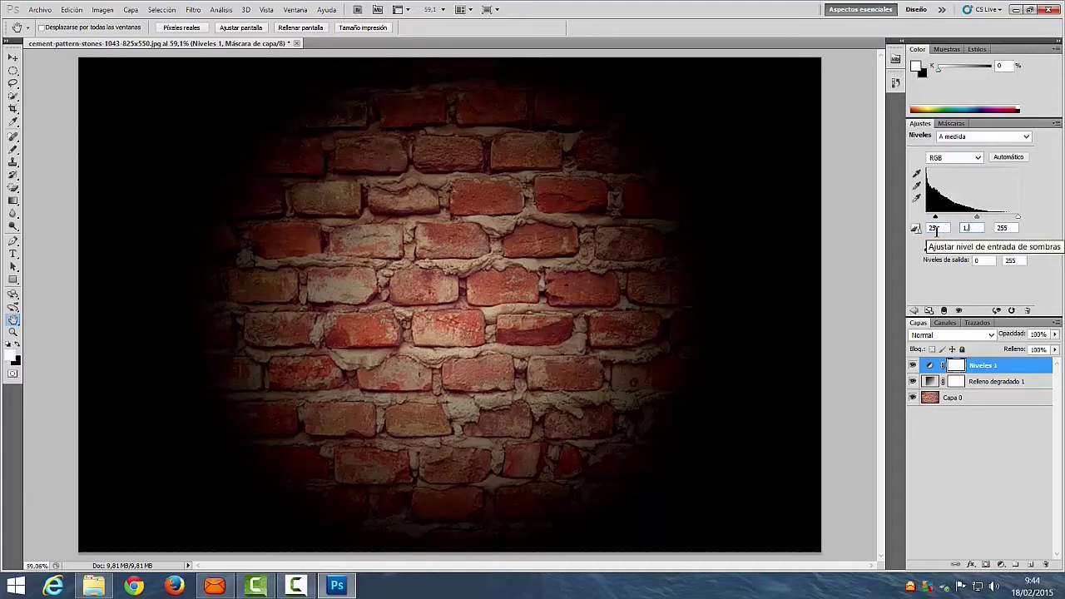
type("2")
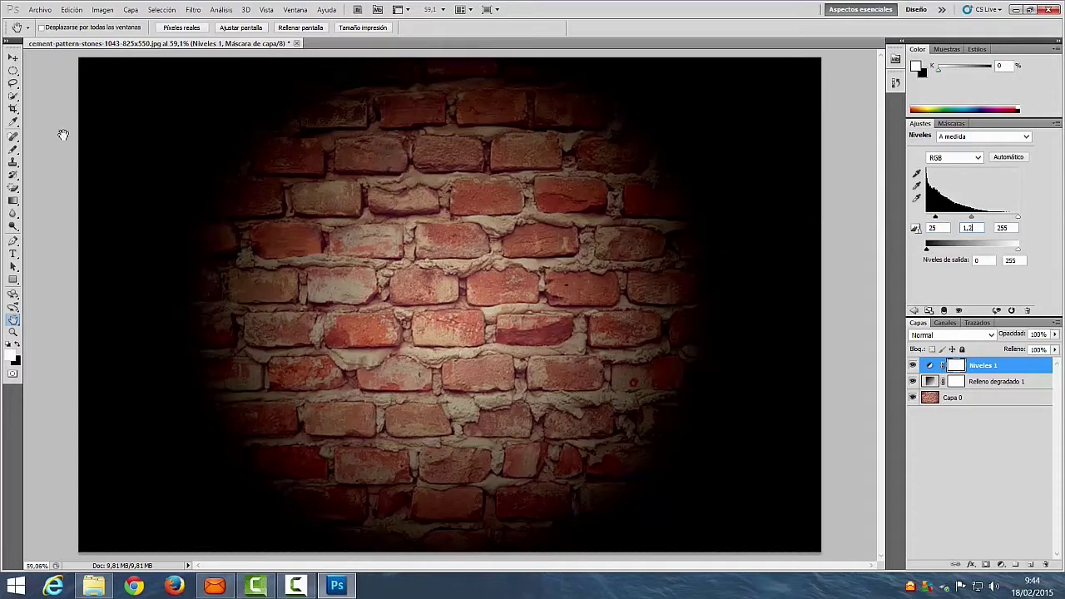
left_click(14, 256)
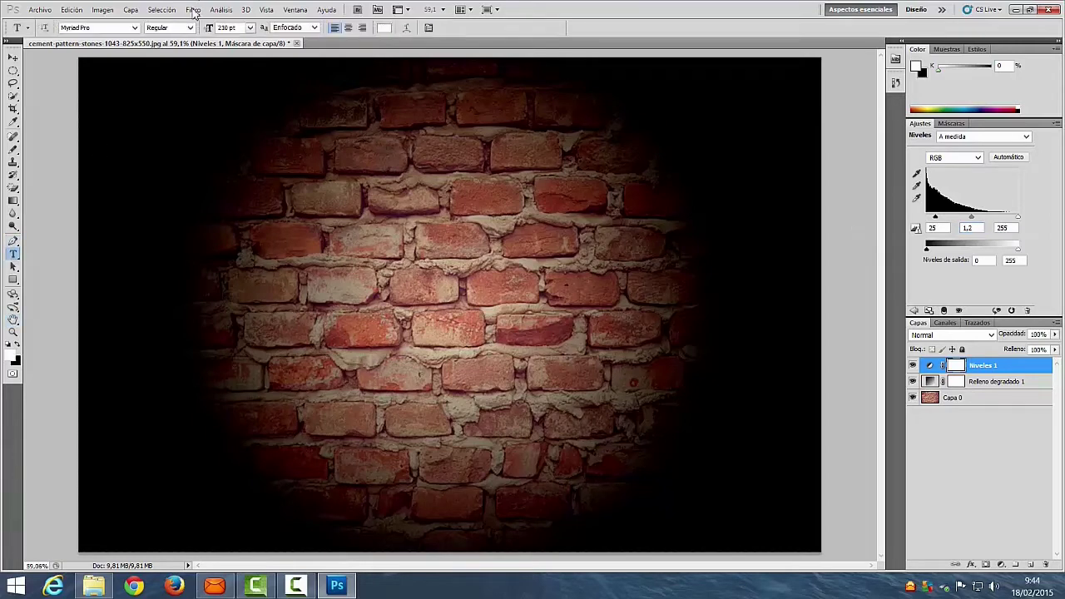
Step: Type 'Ebm Informatica' as a new text layer on the brick wall
left_click(134, 27)
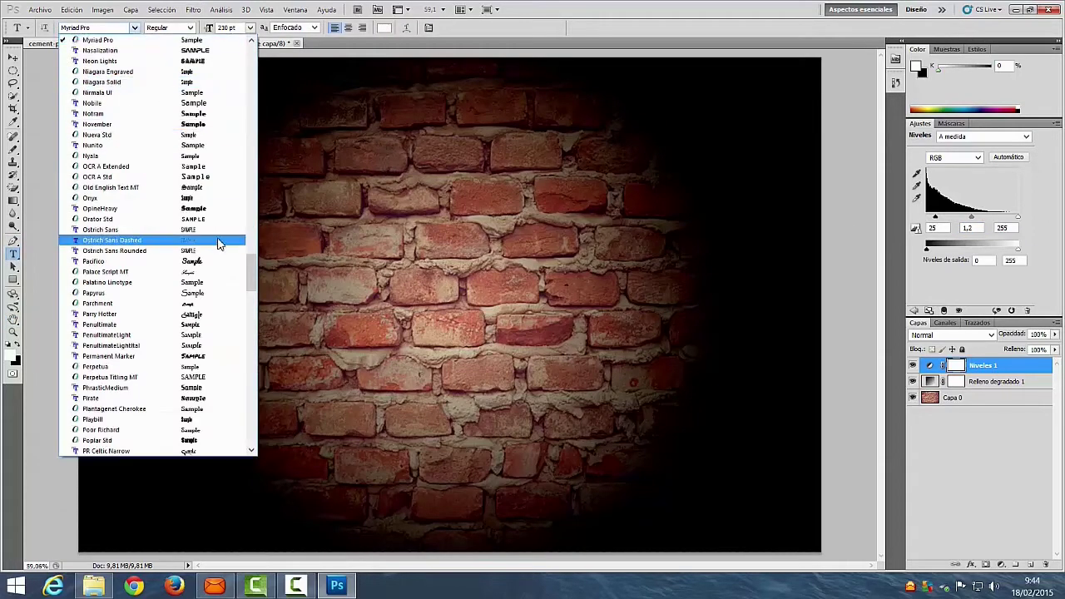
key("Escape")
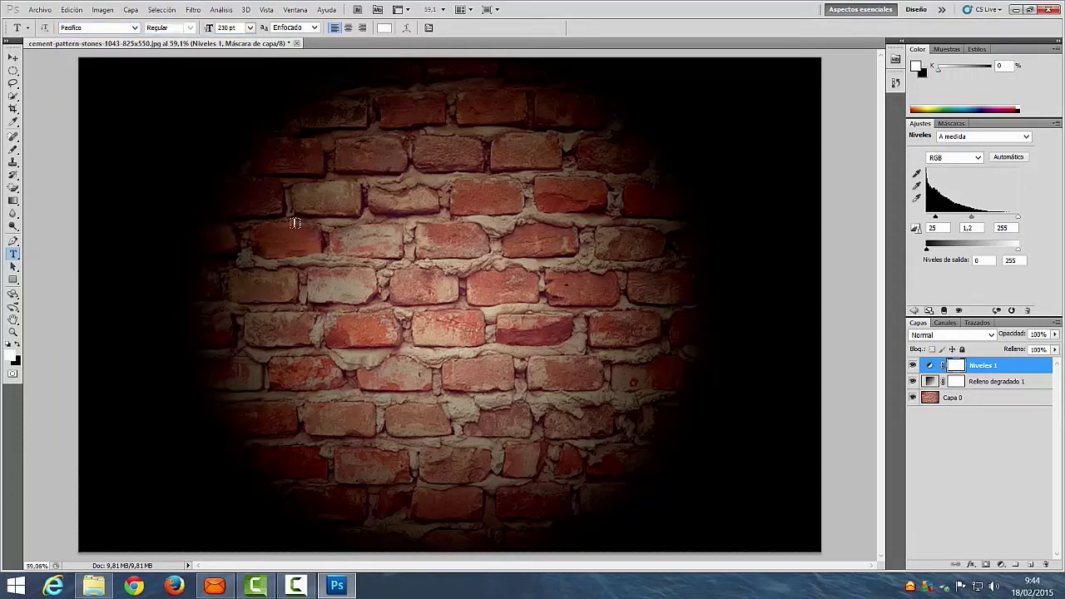
left_click(295, 224)
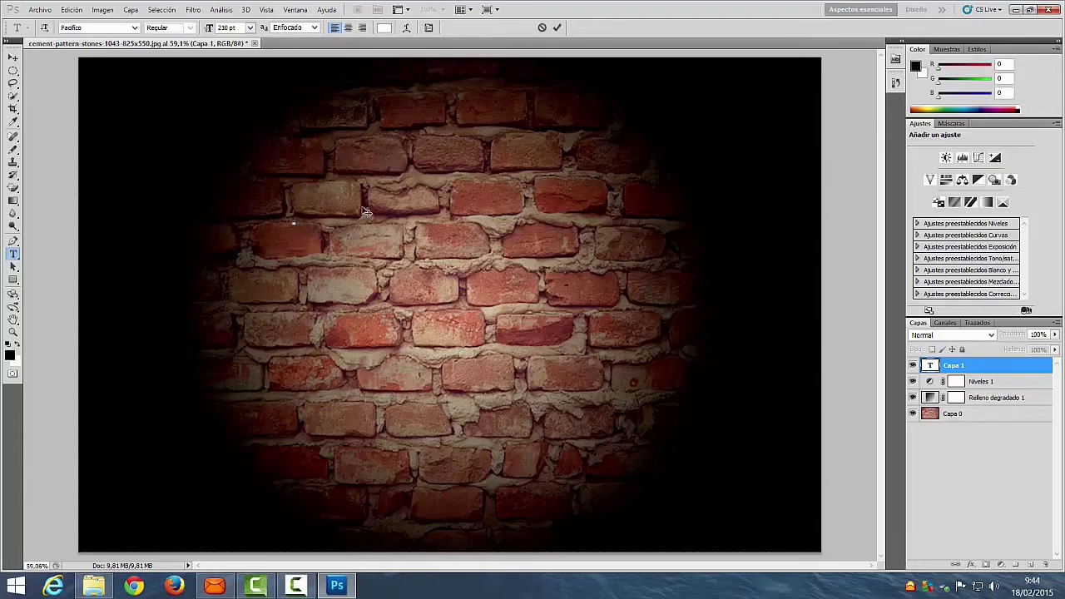
type("e")
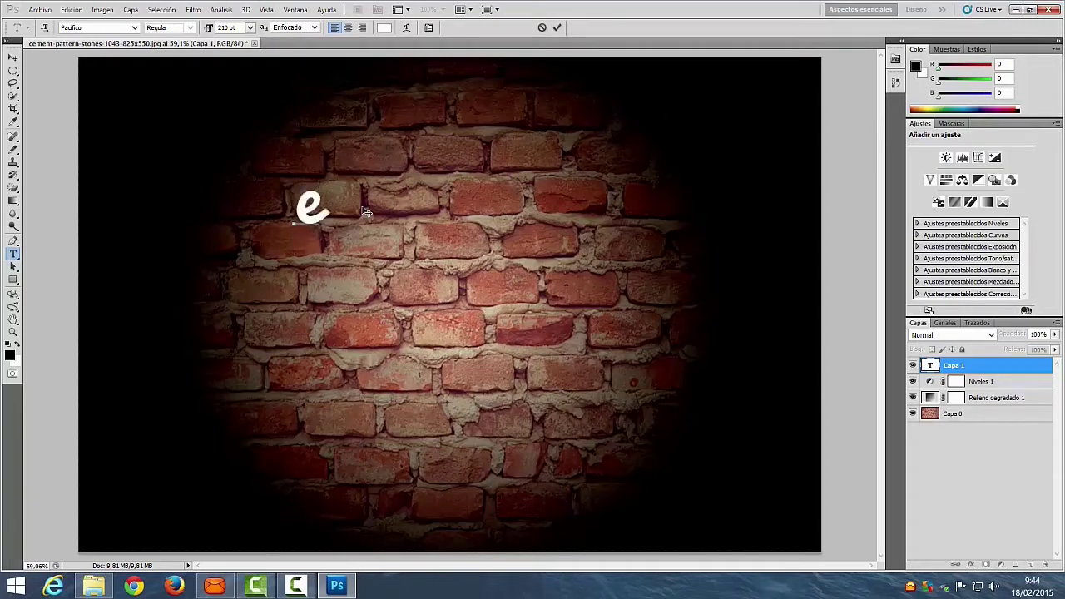
key("BackSpace")
type("E")
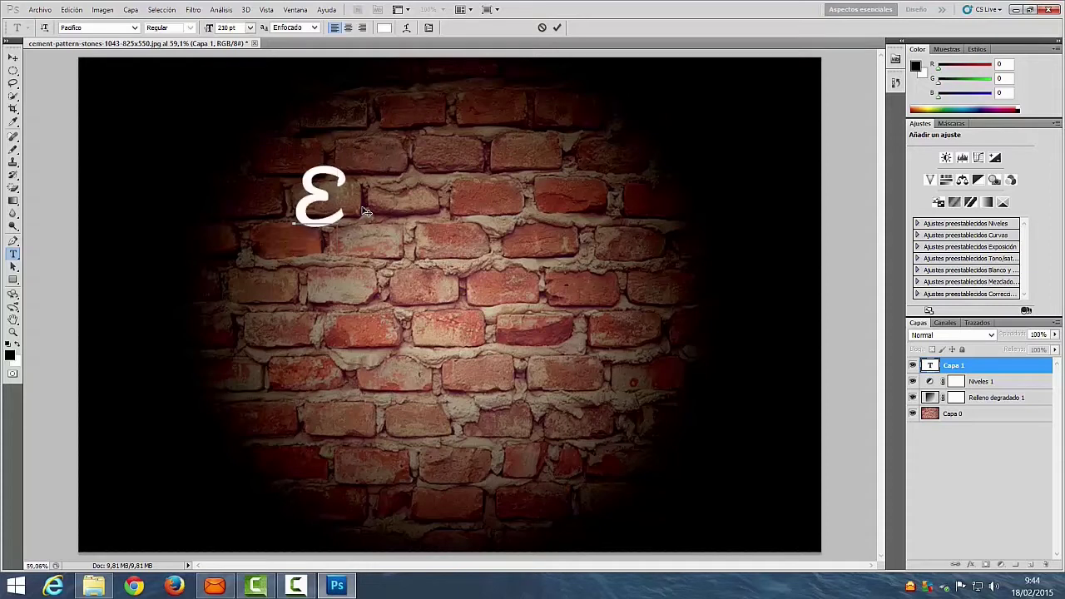
type("BM")
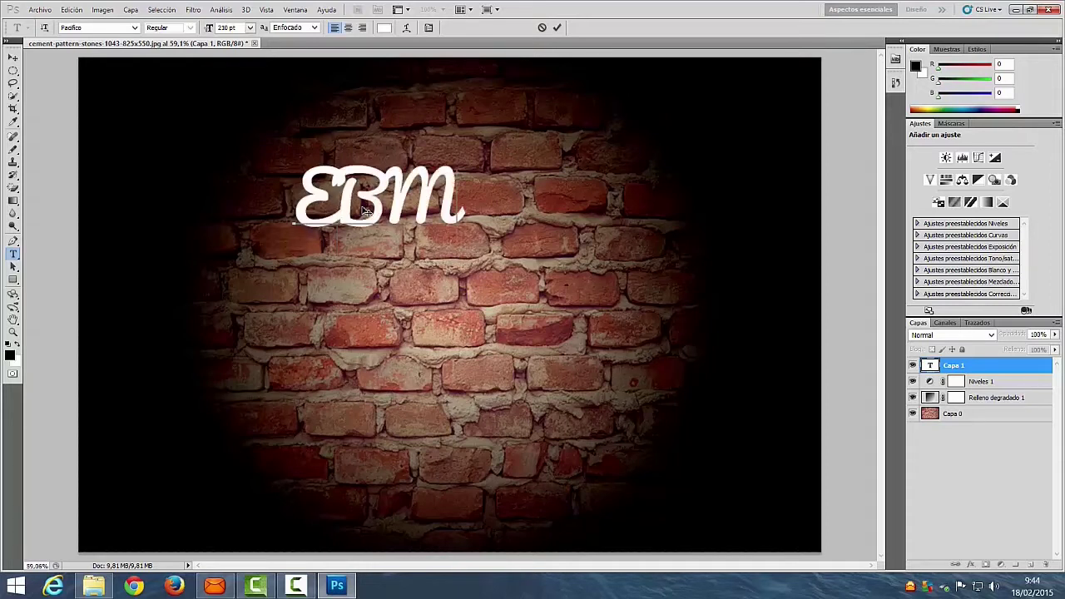
key("BackSpace")
key("BackSpace")
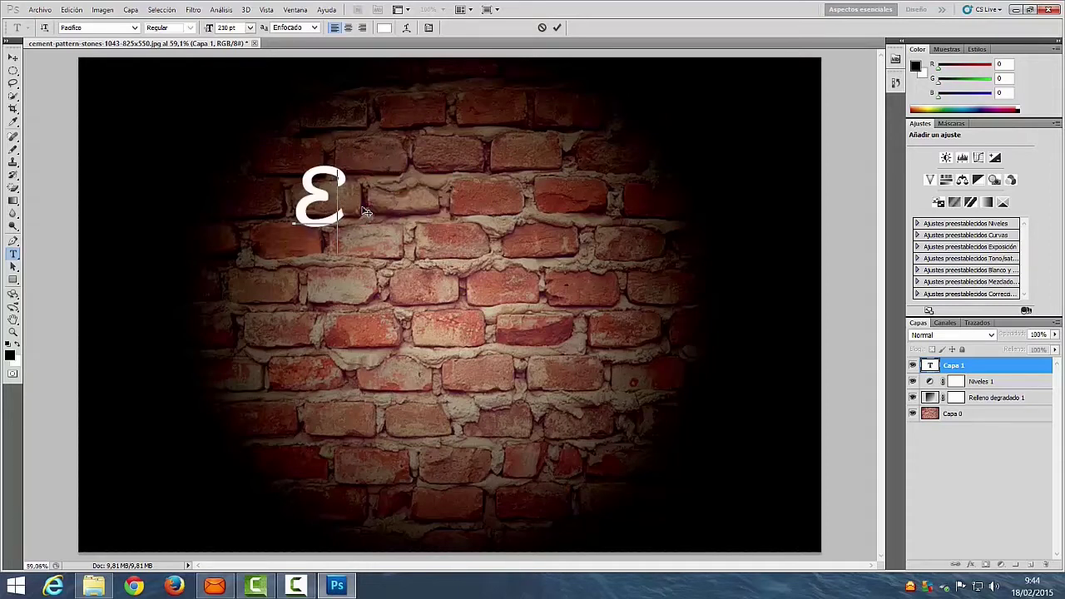
type("b")
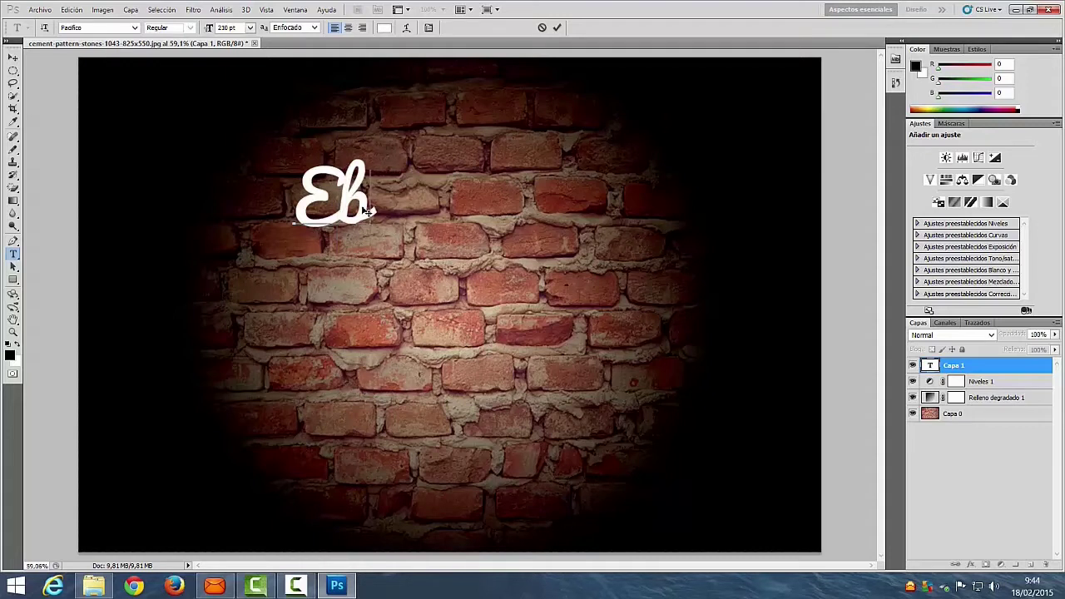
type("m")
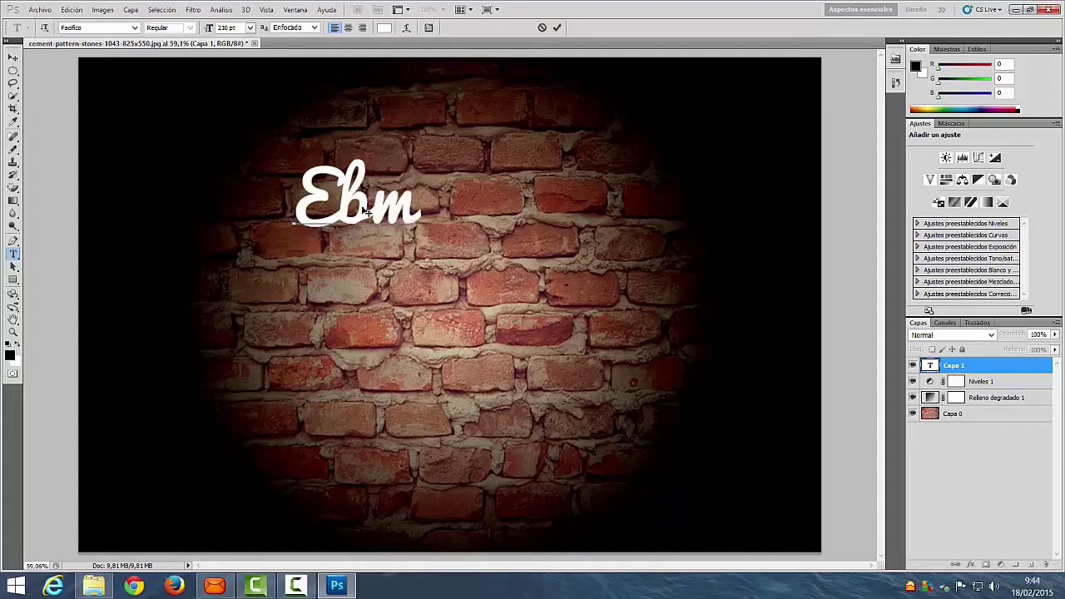
type(" in")
key("BackSpace")
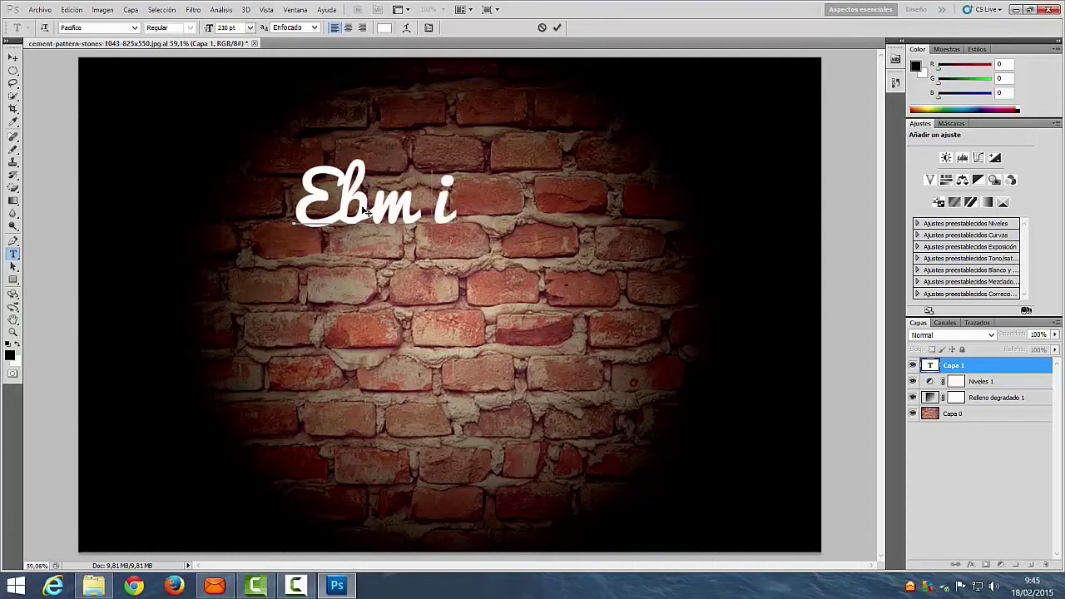
key("BackSpace")
key("BackSpace")
type("INF")
key("BackSpace")
key("BackSpace")
key("BackSpace")
key("BackSpace")
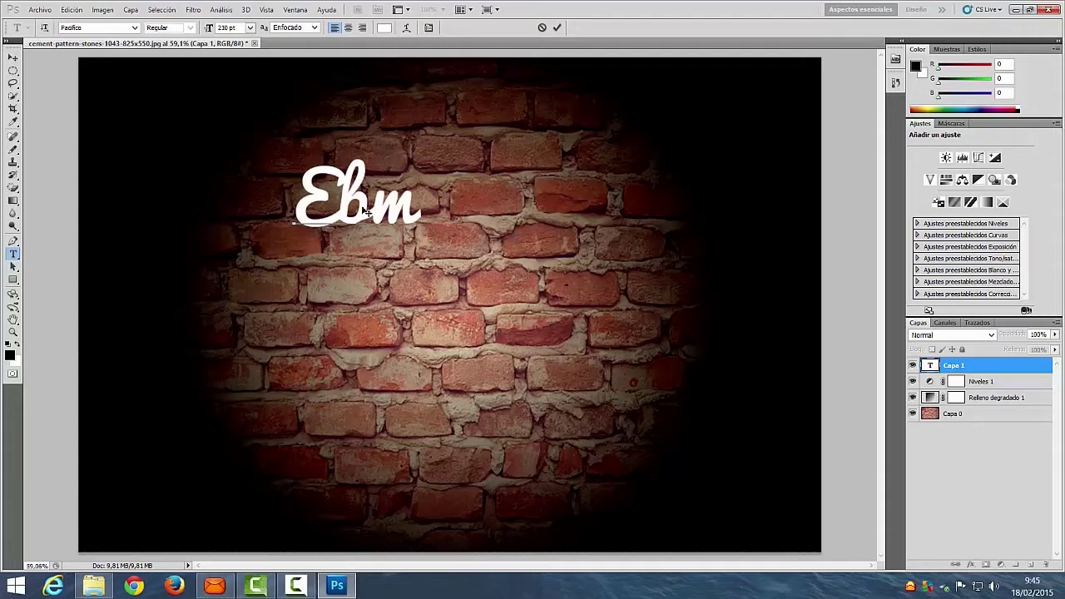
type("in")
key("BackSpace")
key("BackSpace")
key("BackSpace")
type("I")
type("nfor")
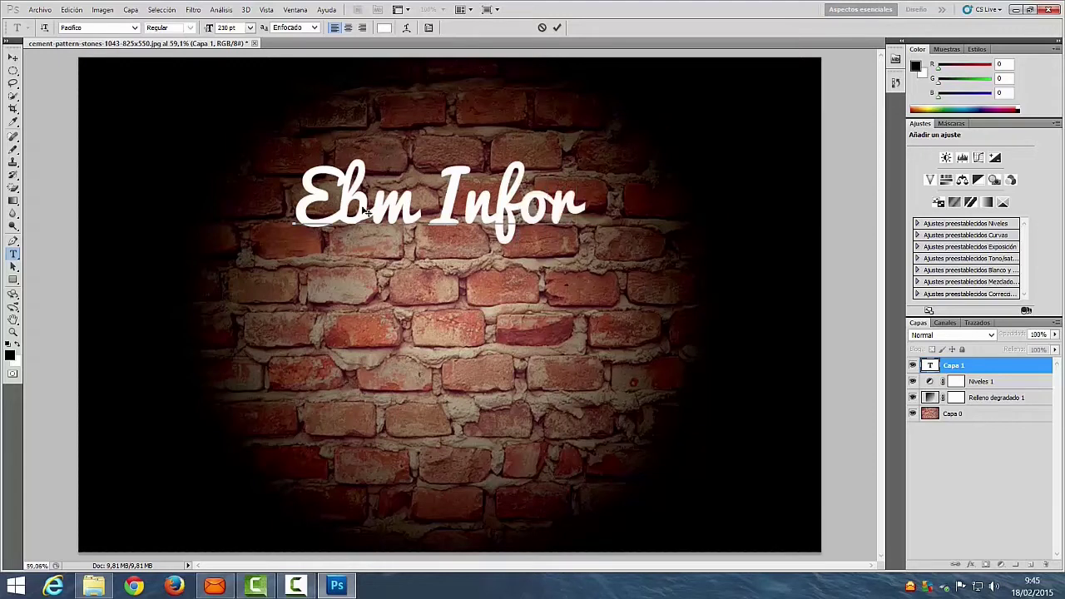
type("matica")
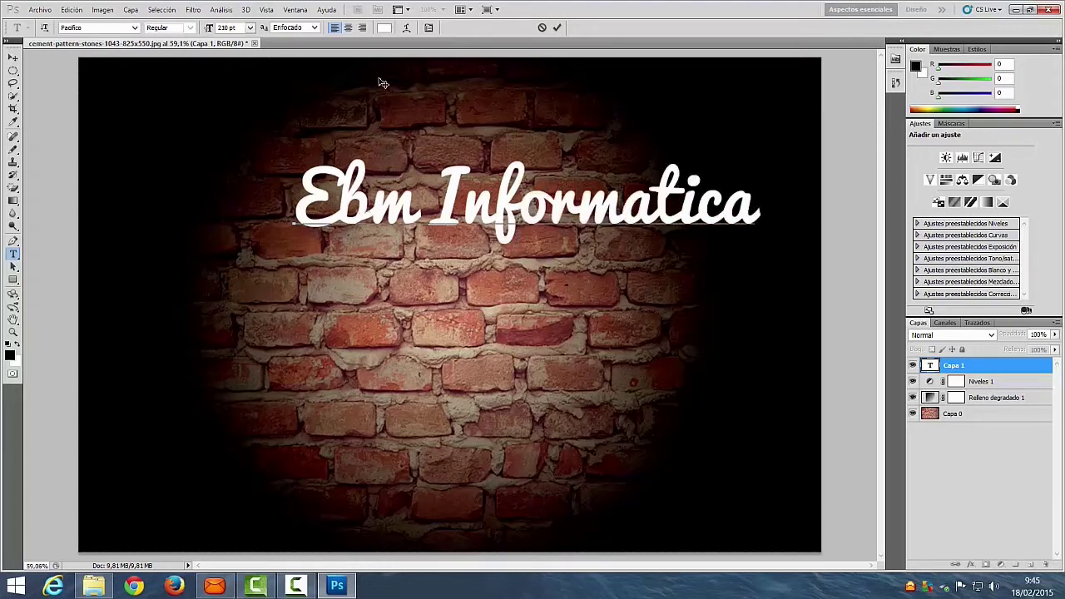
Step: Resize the Ebm Informatica text from 210 pt to 150 pt and commit it
left_click_drag(293, 201, 370, 213)
left_click_drag(698, 218, 828, 218)
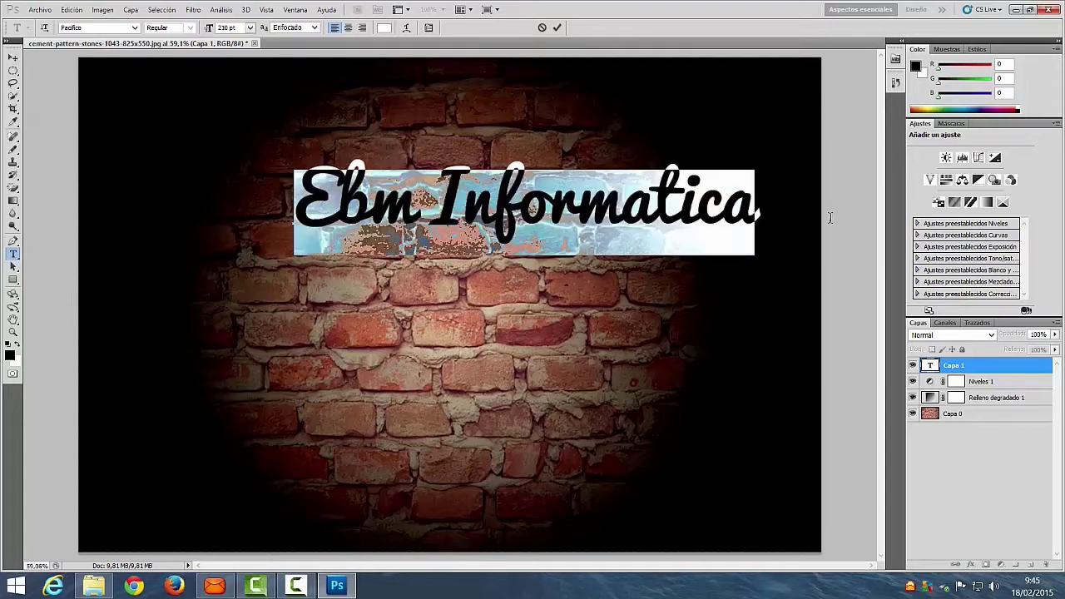
left_click_drag(240, 27, 218, 28)
type("150")
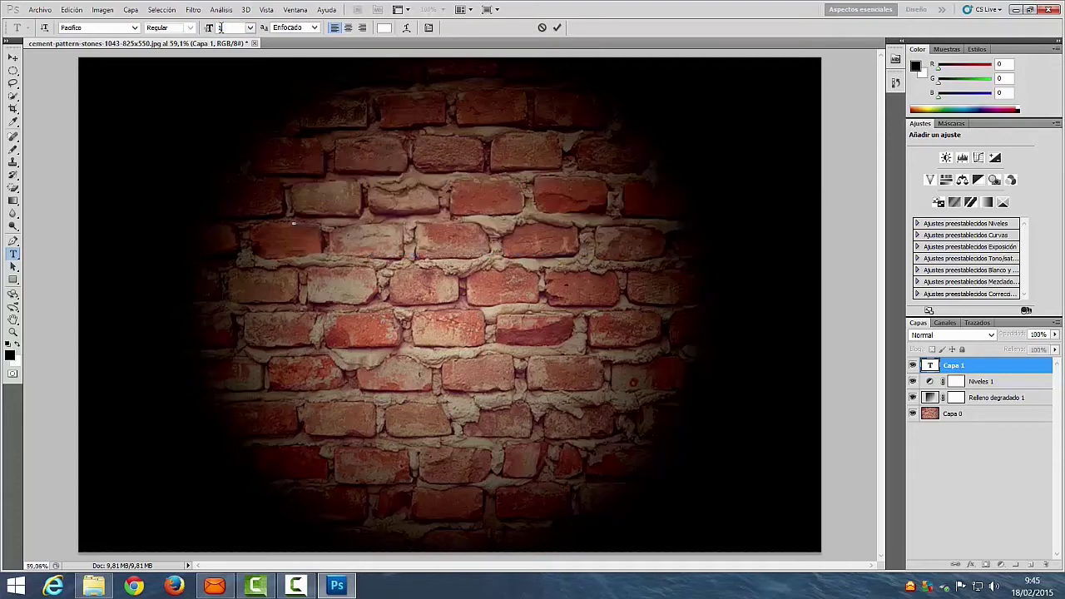
key("Return")
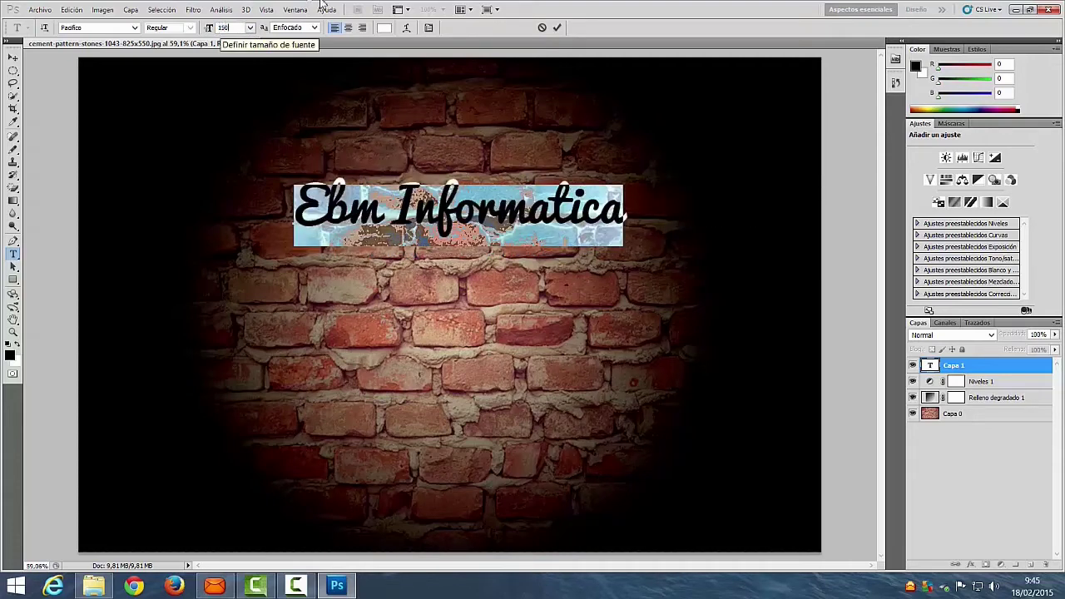
left_click(557, 27)
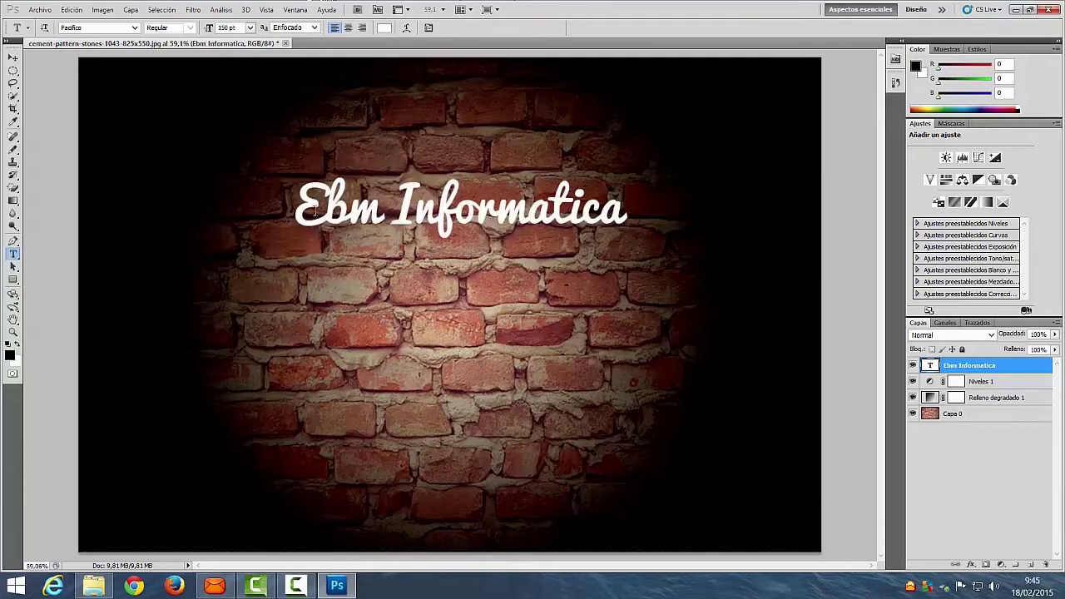
left_click(14, 58)
Step: Nudge the text slightly lower and duplicate the layer as 'Ebm Informatica copia'
left_click_drag(348, 216, 333, 242)
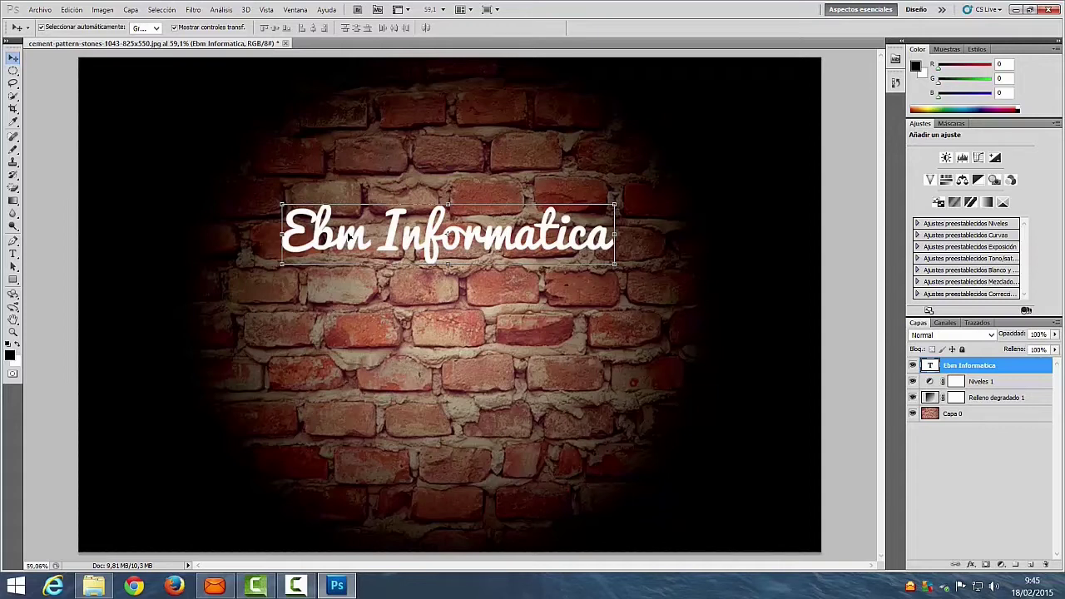
right_click(970, 367)
left_click(961, 54)
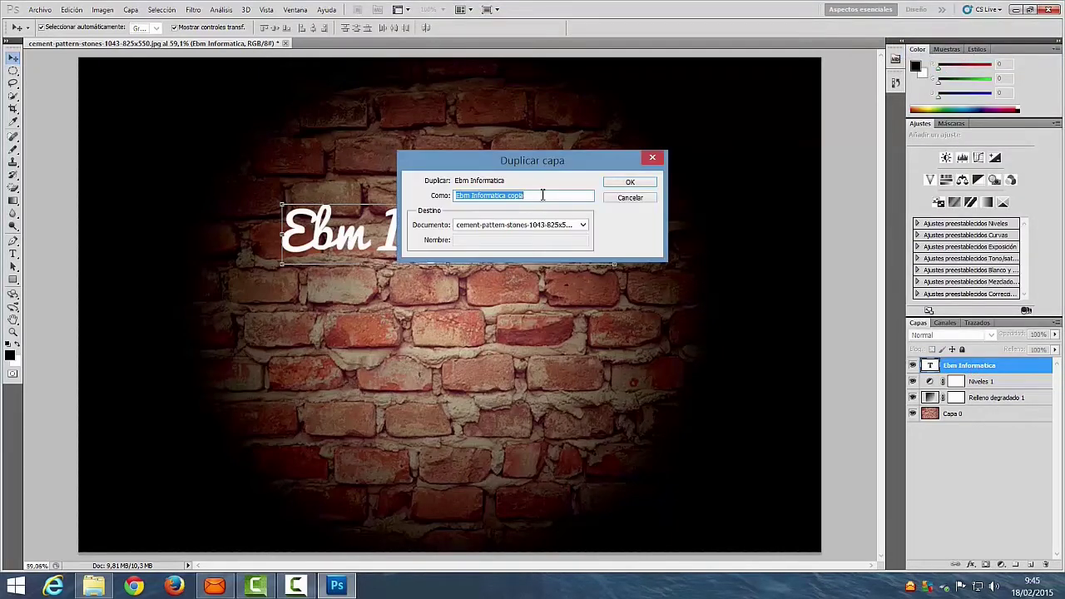
left_click(636, 182)
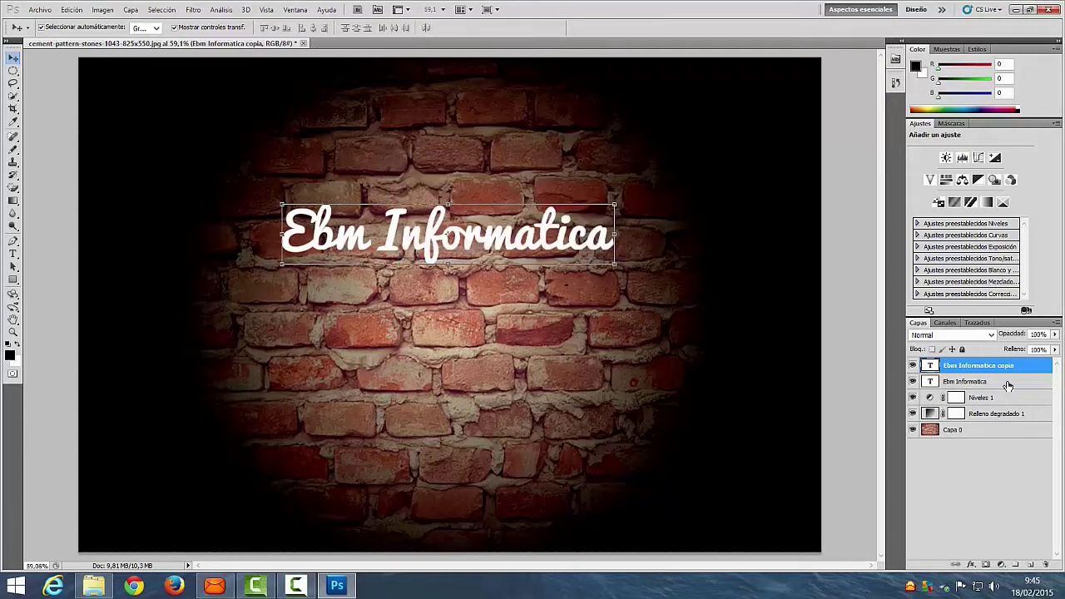
Step: Start renaming the original Ebm Informatica text layer
left_click(982, 387)
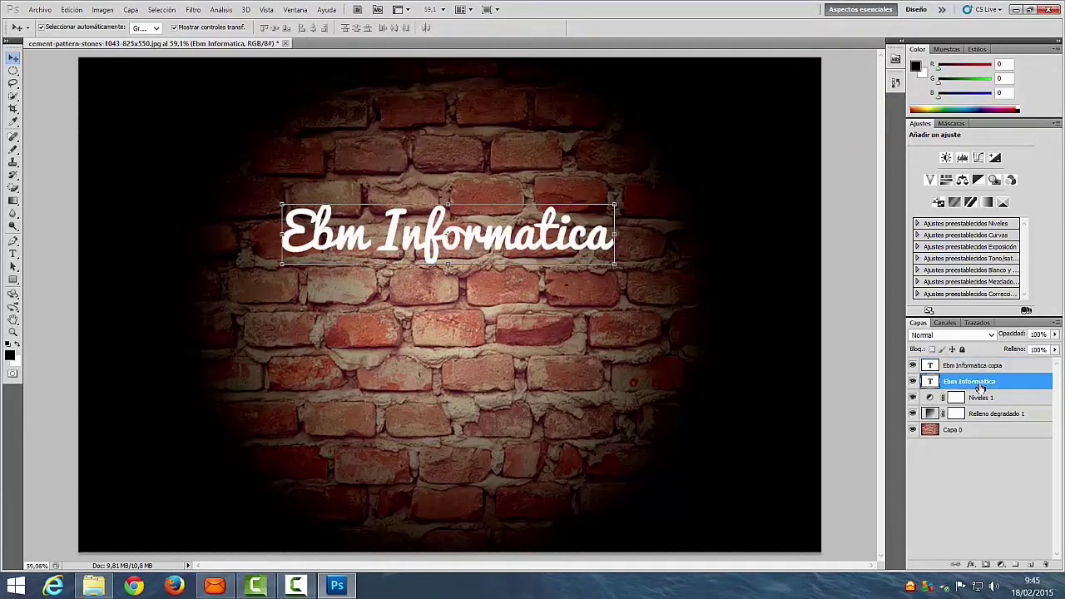
double_click(979, 384)
left_click(992, 381)
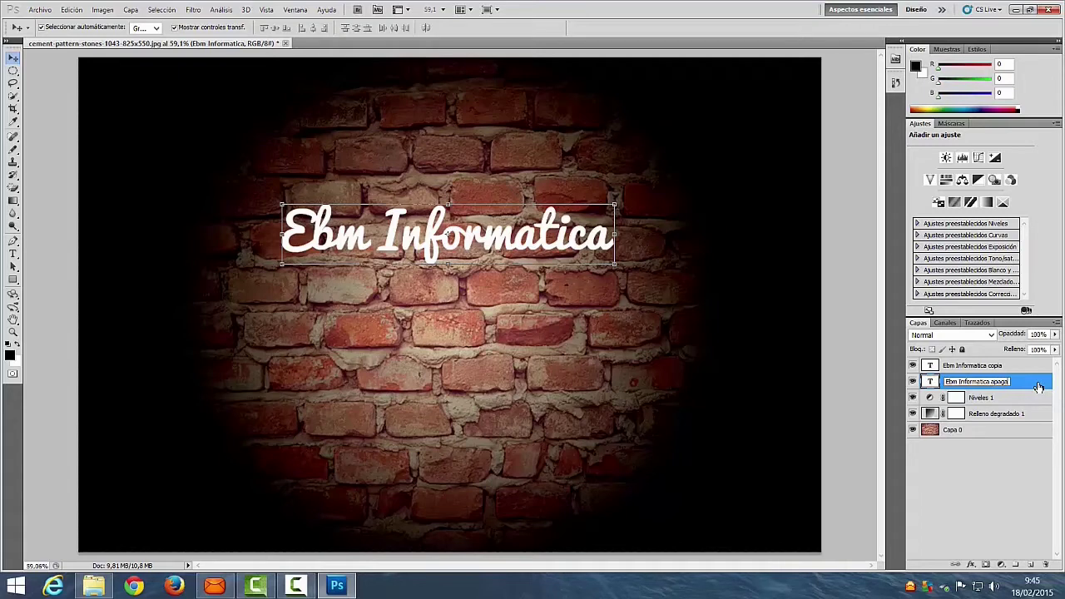
Step: Finish the 'apagado' name, rename the copy 'Ebm Informatica encendido' and hide it
left_click(988, 366)
double_click(1015, 372)
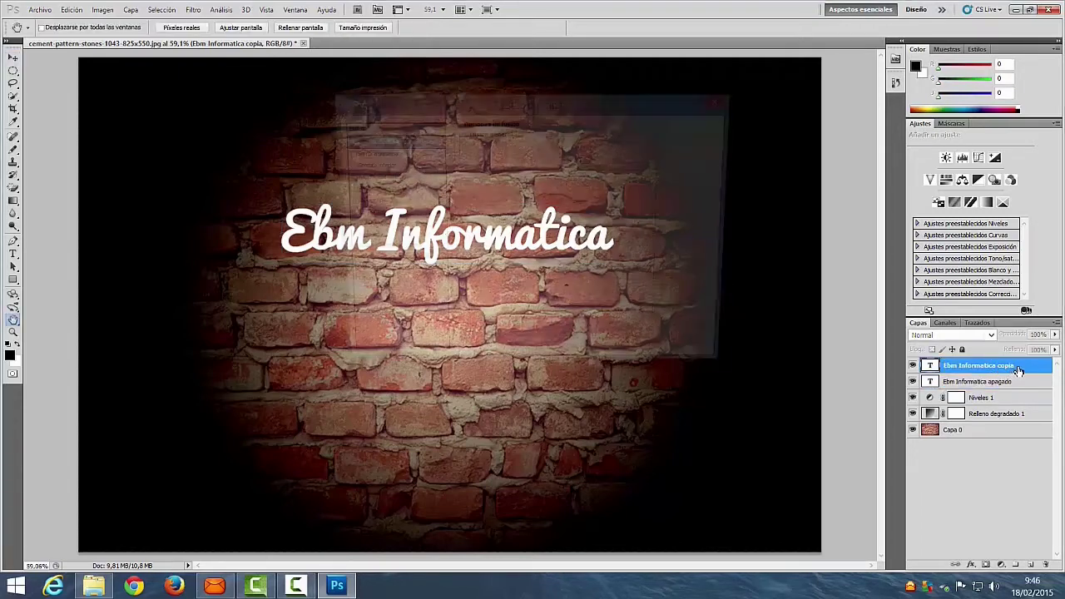
left_click(723, 100)
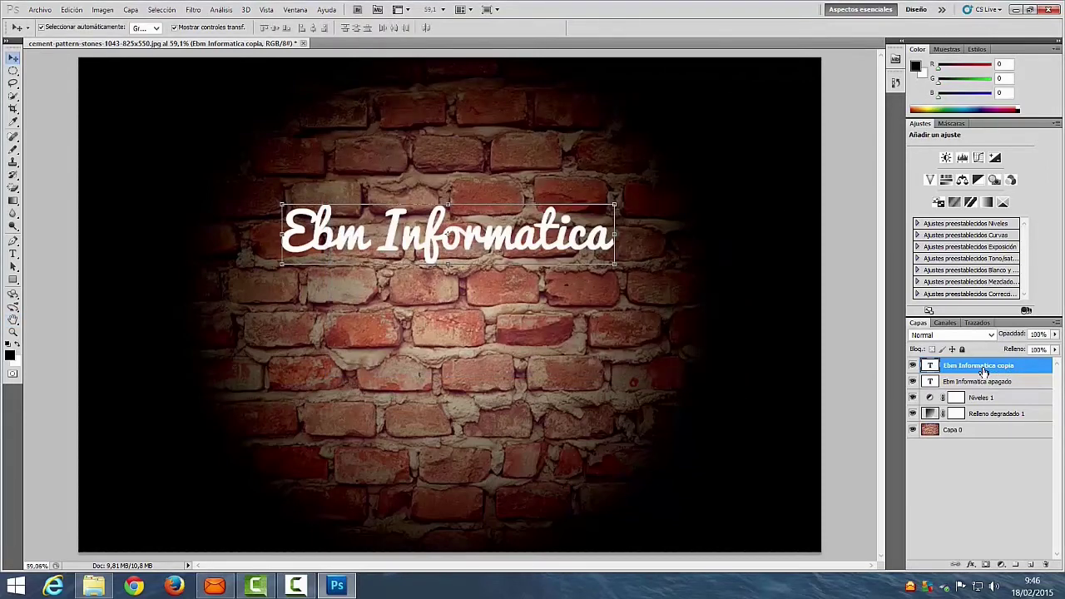
double_click(984, 369)
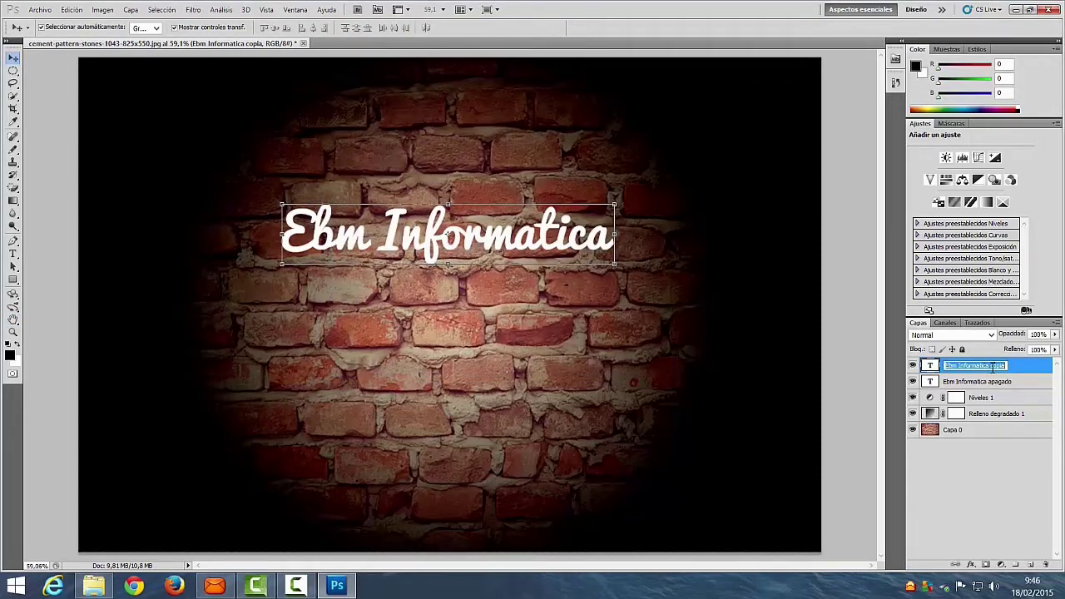
left_click(1008, 367)
key("BackSpace")
type("encendid")
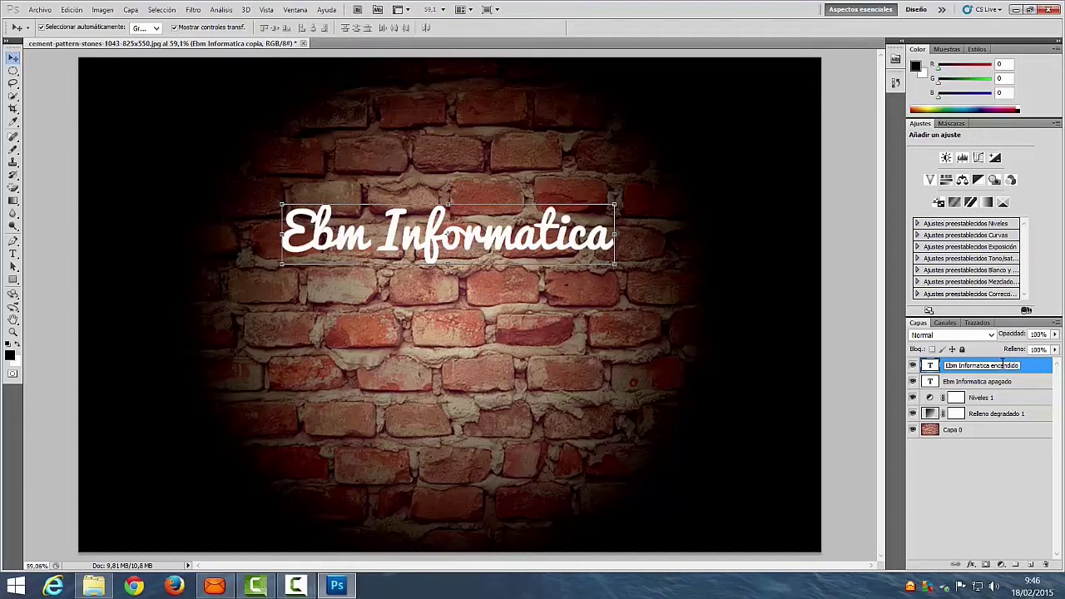
key("Return")
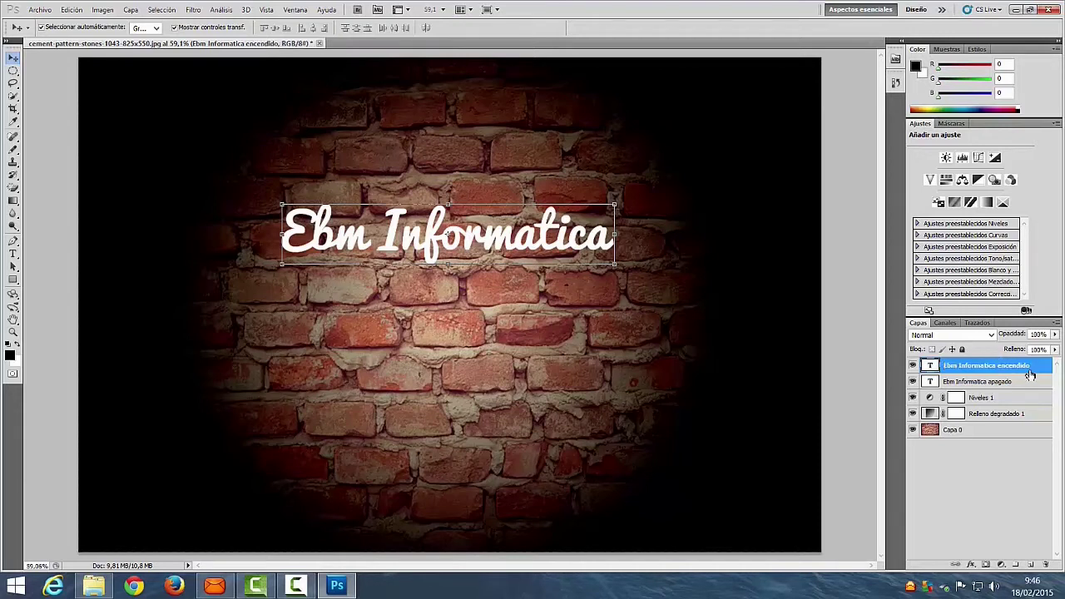
left_click(913, 366)
left_click(984, 382)
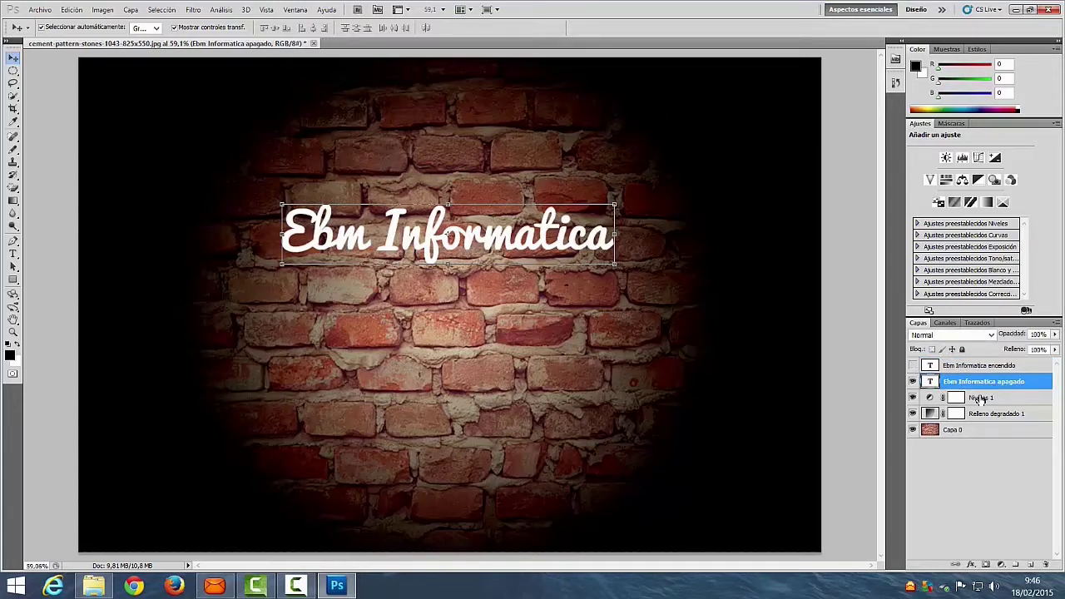
Step: Add a Normal-mode drop shadow at 100% opacity to the apagado text layer
right_click(957, 384)
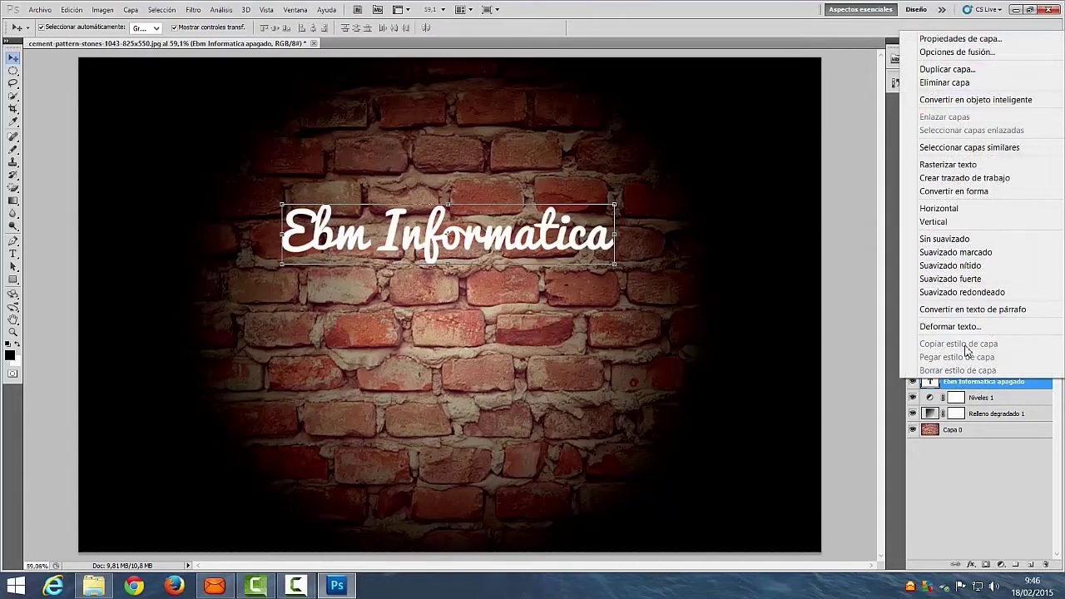
left_click(957, 52)
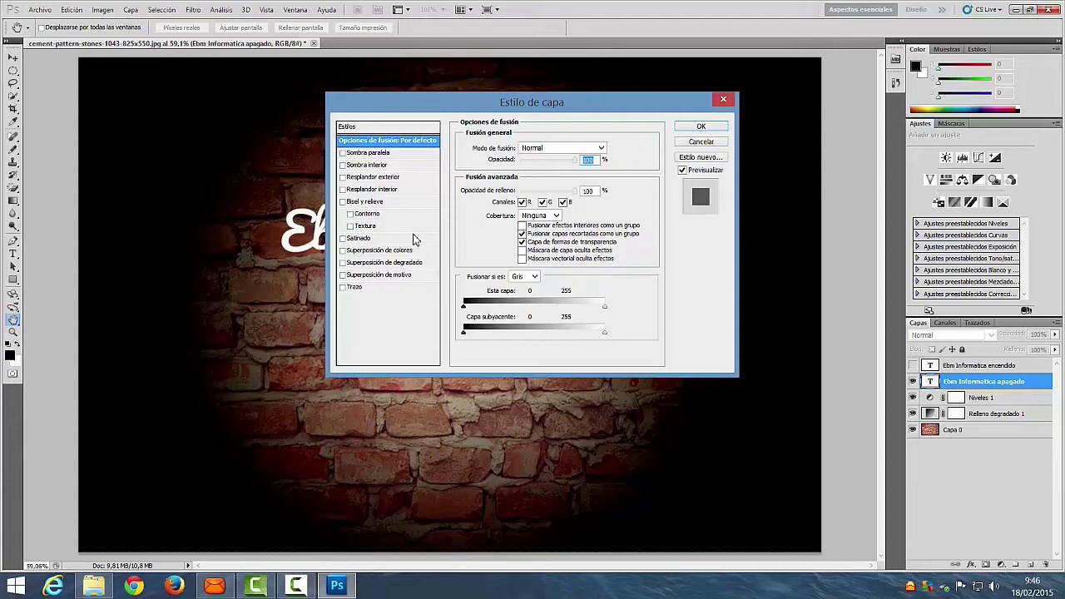
left_click(342, 153)
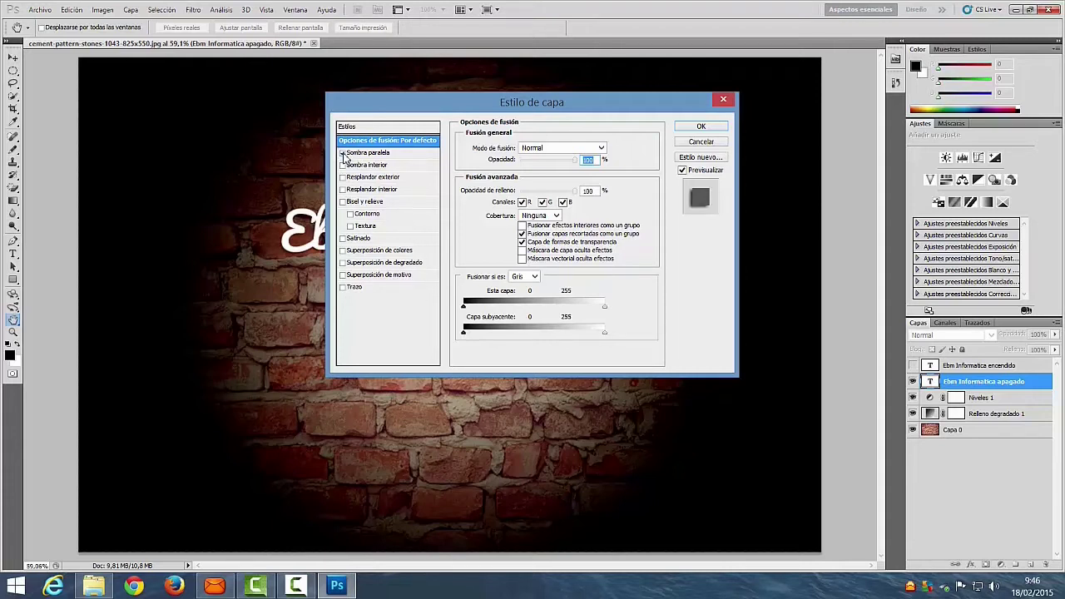
left_click(376, 155)
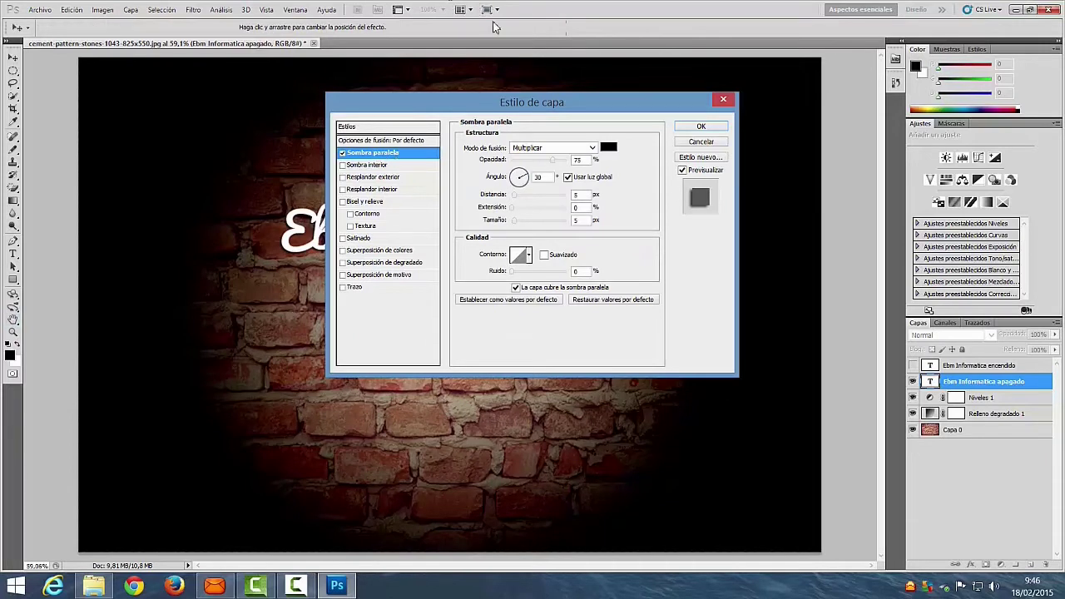
left_click(593, 147)
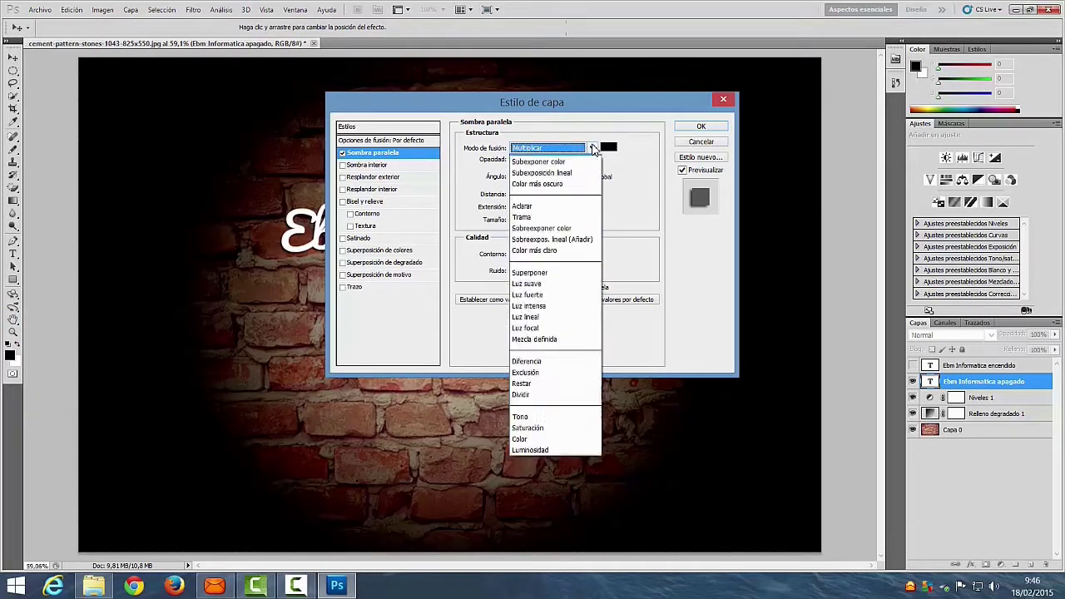
left_click(549, 160)
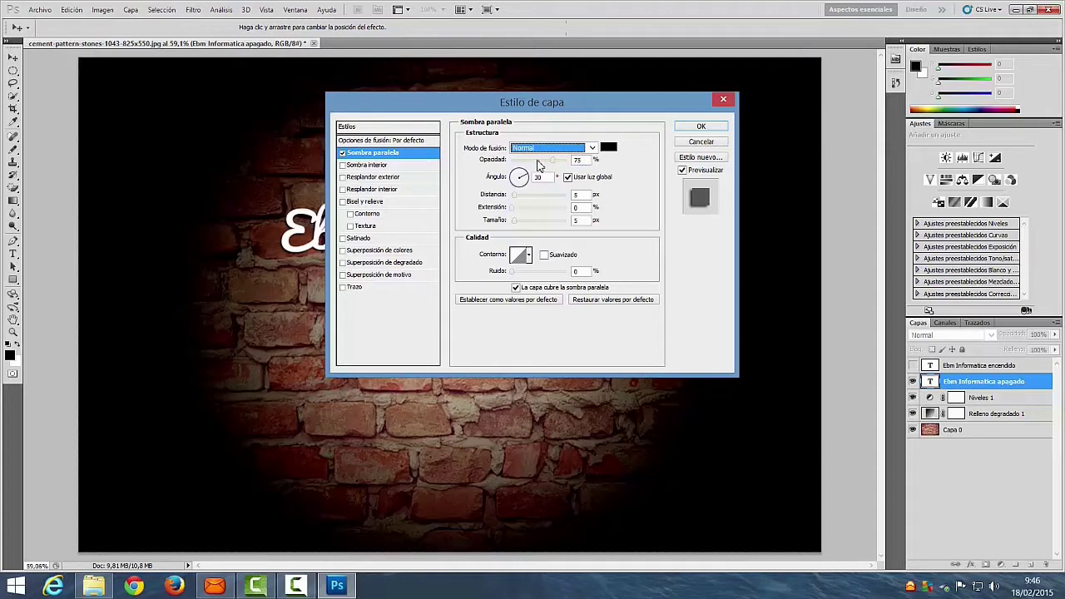
left_click(577, 160)
type("100")
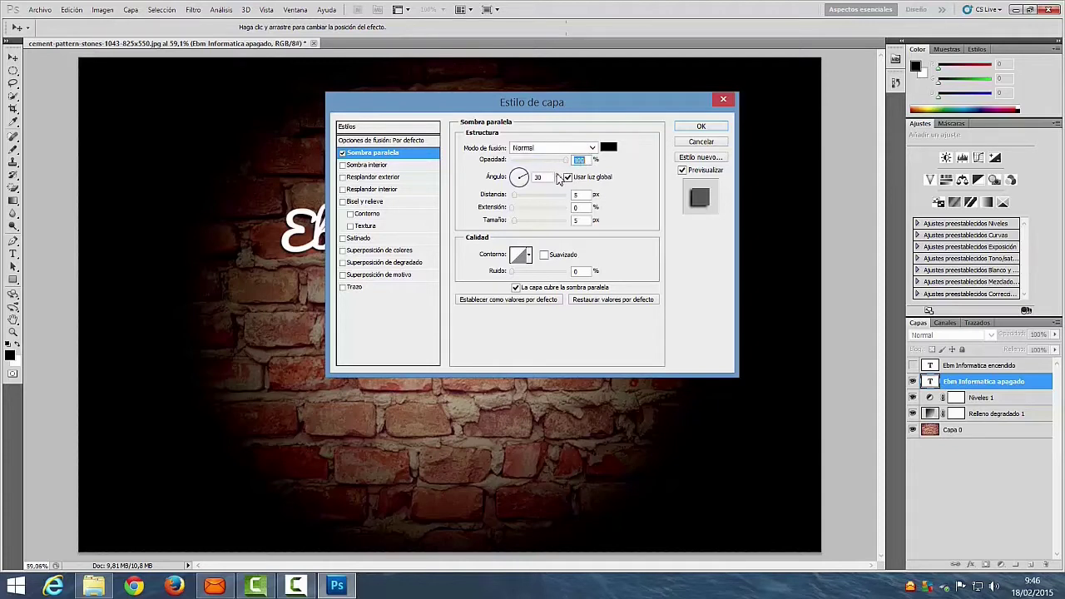
Step: Set the drop shadow to a 45° angle, 23 px distance, 20% spread and 10 px size
double_click(554, 178)
type("45")
mouse_move(578, 106)
left_mouse_down()
mouse_move(766, 293)
mouse_move(647, 238)
mouse_move(566, 163)
left_mouse_up()
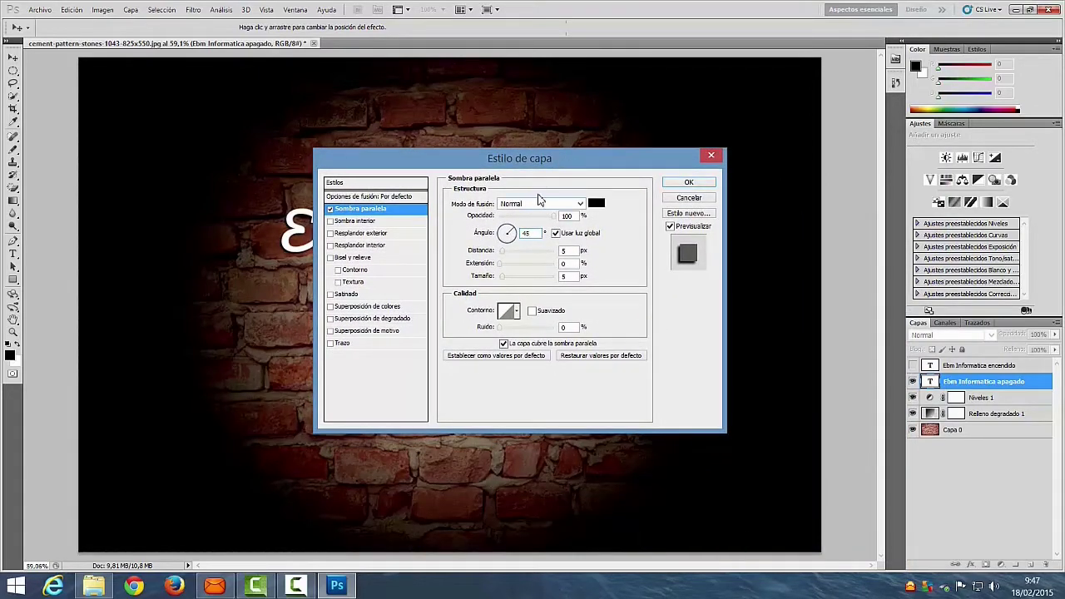
left_click(574, 251)
type("23")
key("Tab")
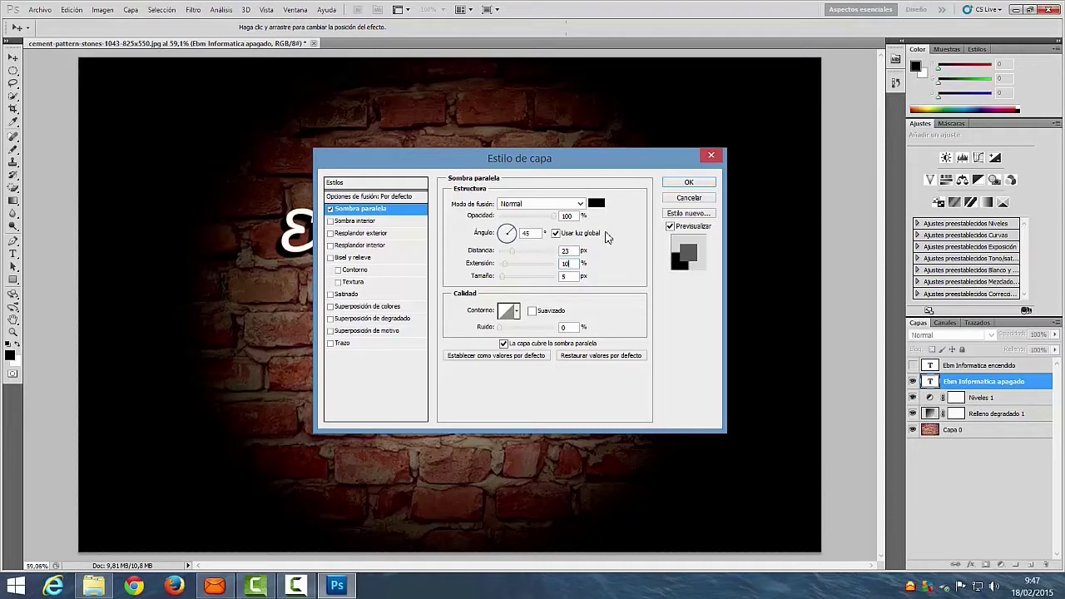
key("BackSpace")
type("20")
key("Tab")
type("10")
mouse_move(577, 169)
left_mouse_down()
mouse_move(830, 260)
mouse_move(629, 198)
mouse_move(623, 185)
left_mouse_up()
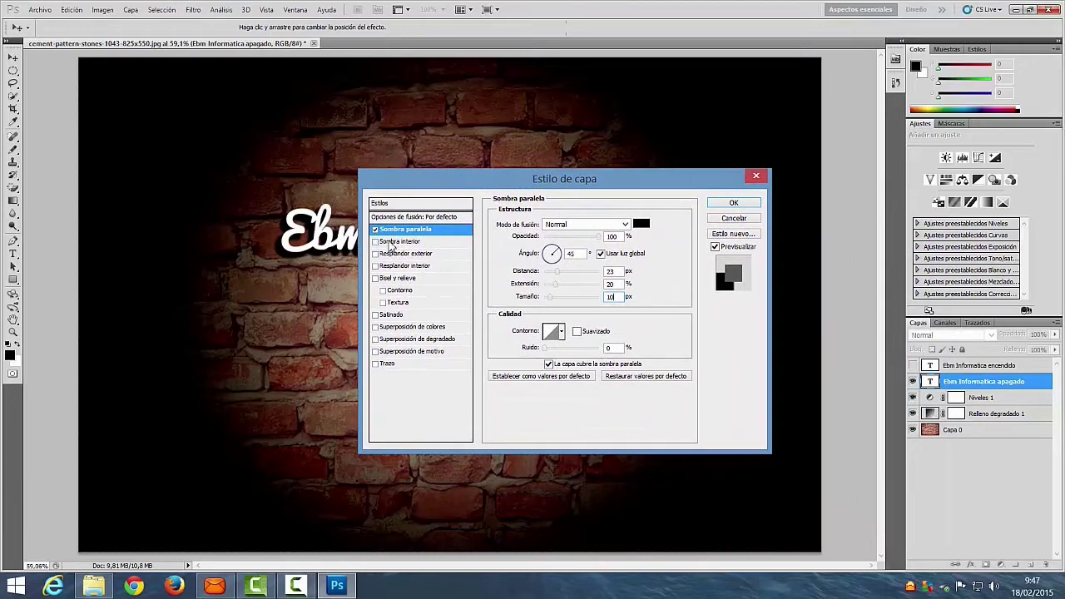
Step: Enable Bevel and Emboss with 235% depth, soften 3 and a different gloss contour
left_click(375, 278)
left_click(401, 278)
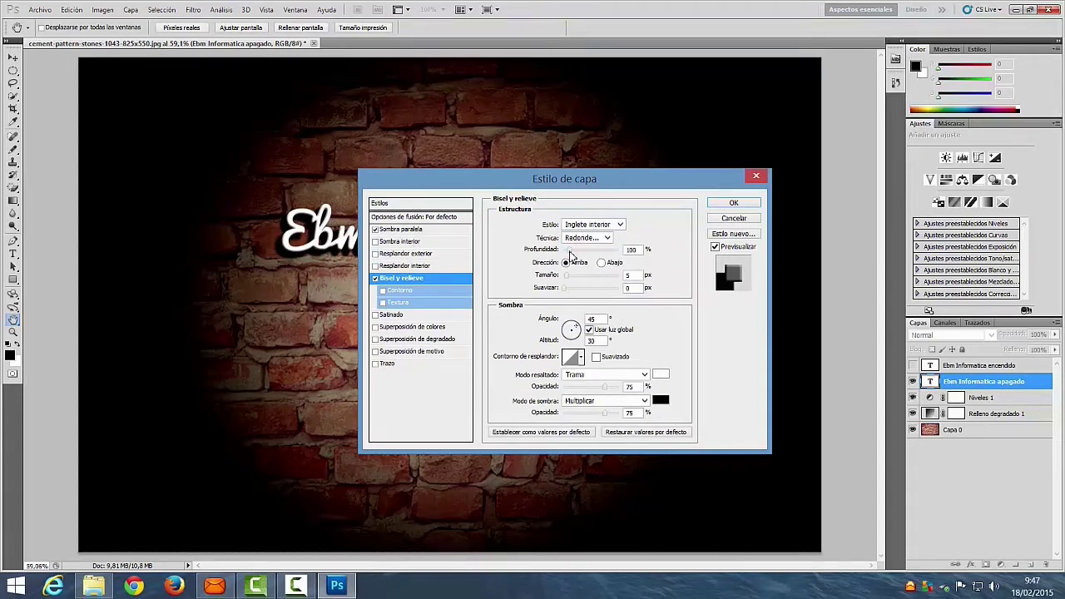
left_click_drag(643, 249, 628, 243)
type("235")
mouse_move(584, 191)
left_mouse_down()
mouse_move(569, 190)
mouse_move(571, 207)
left_mouse_up()
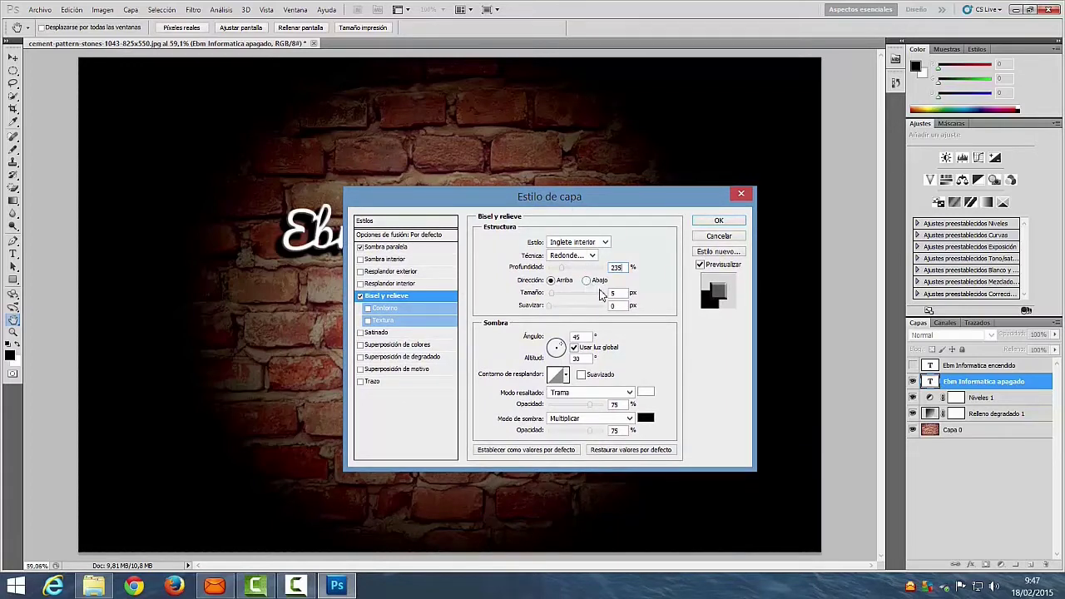
left_click(615, 306)
type("3")
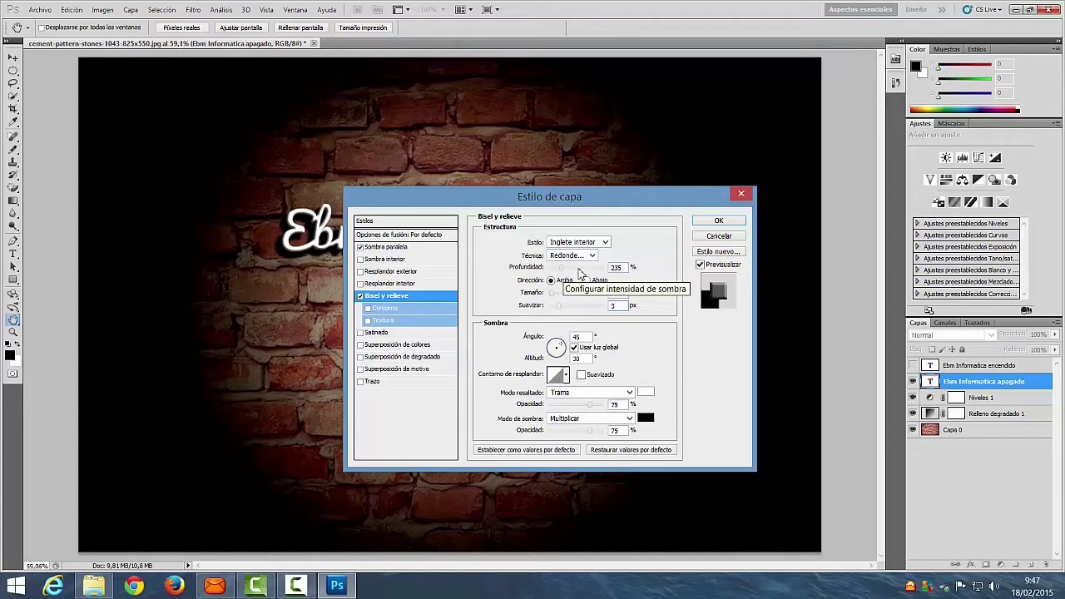
left_click_drag(589, 208, 600, 181)
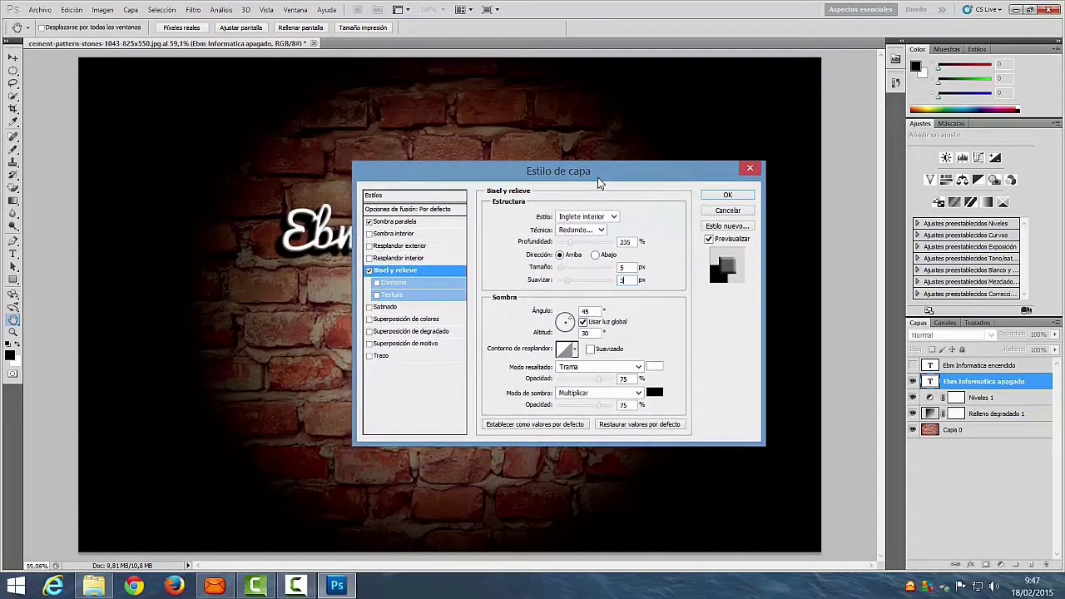
left_click(578, 349)
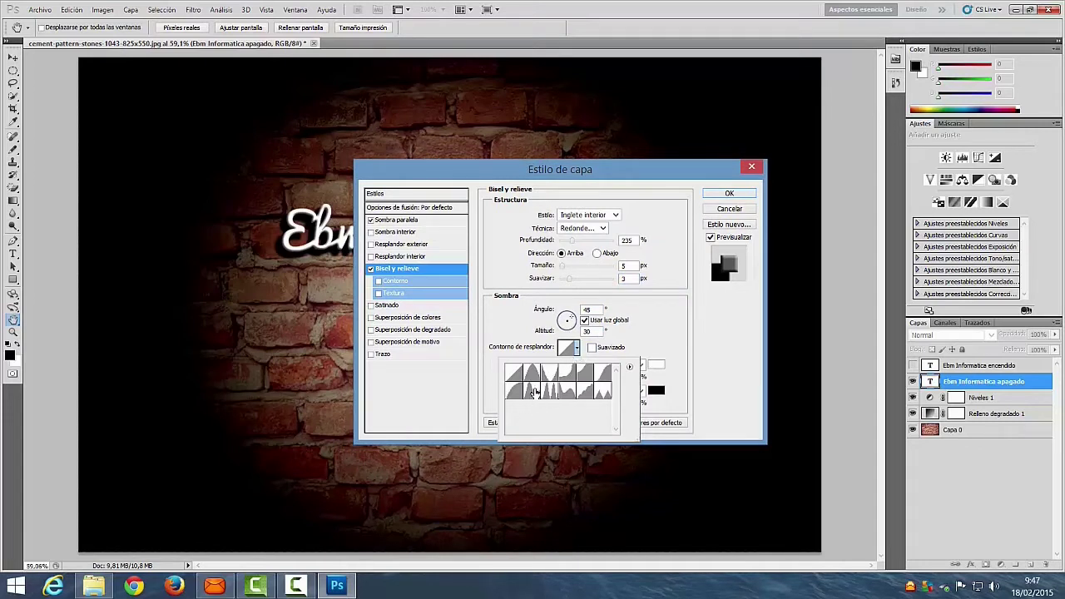
left_click(534, 395)
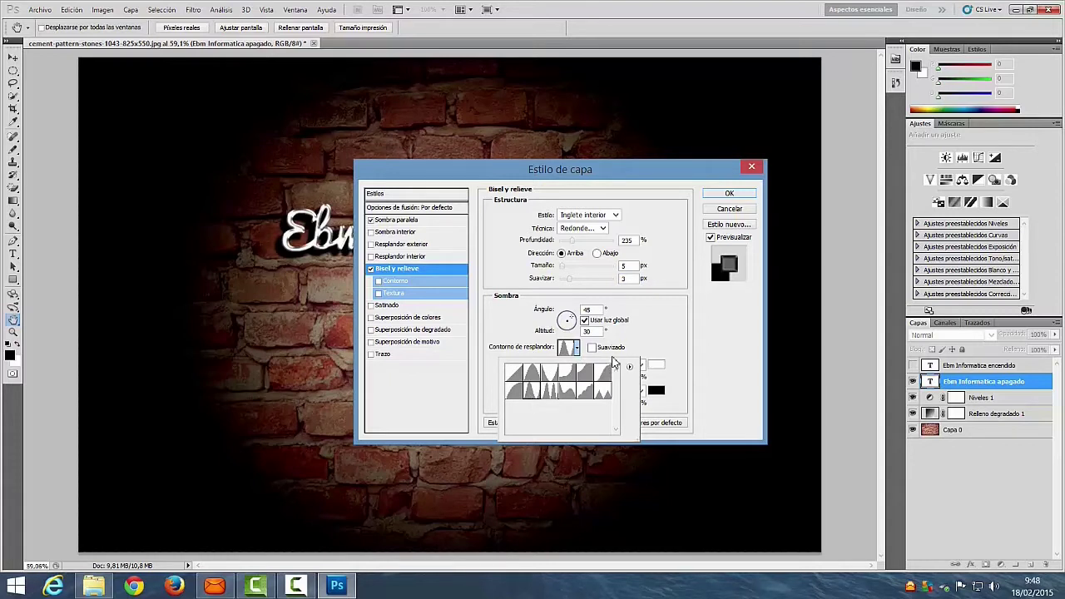
left_click(671, 350)
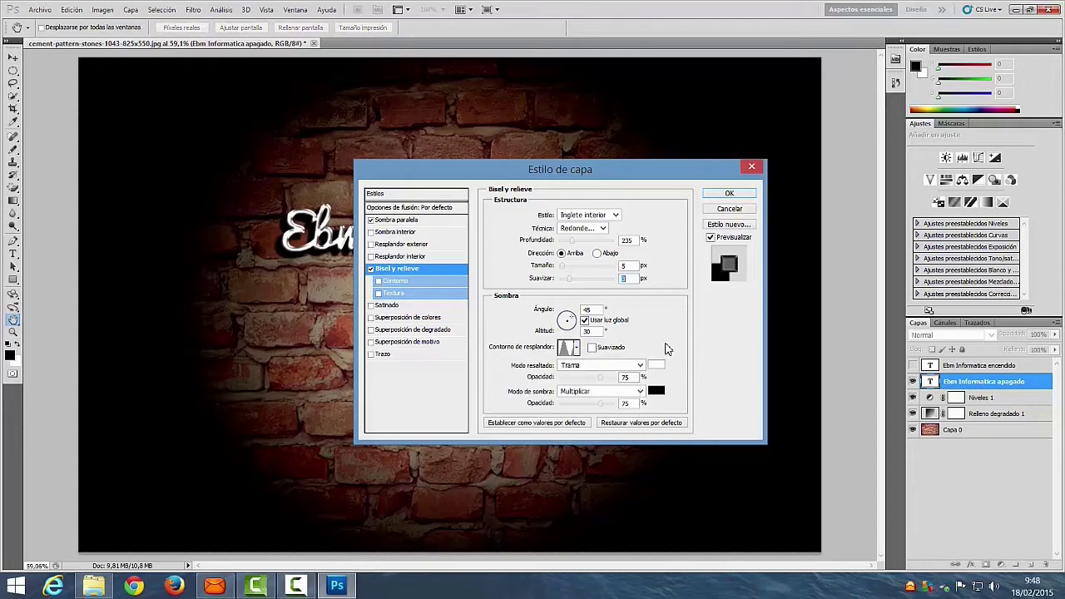
Step: Set bevel highlights to Sobreexponer color and shadows to Subexponer color, both 100%, and apply
left_click(640, 367)
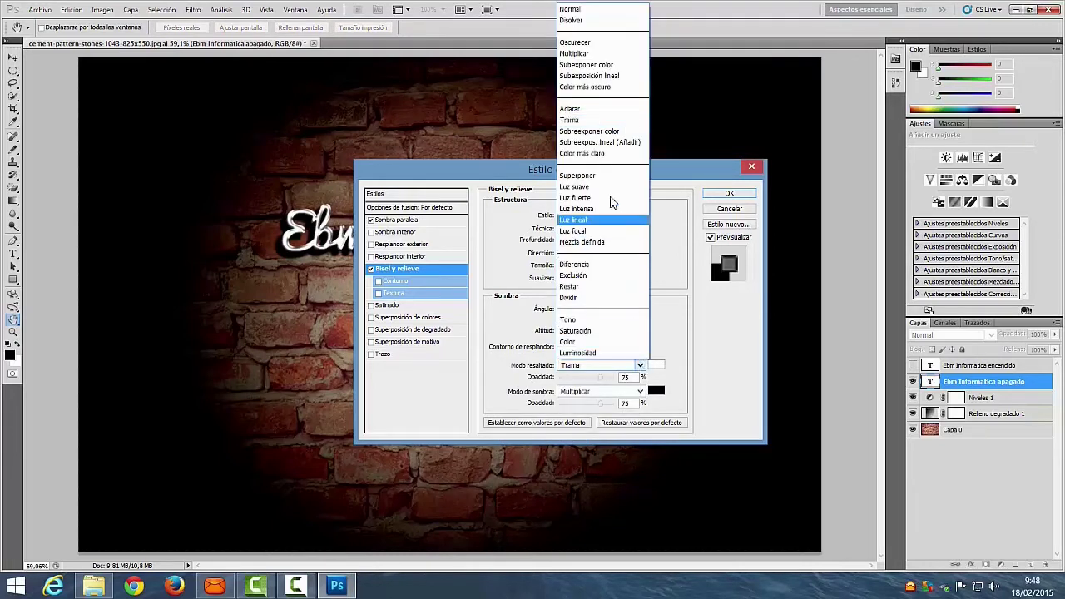
left_click(614, 135)
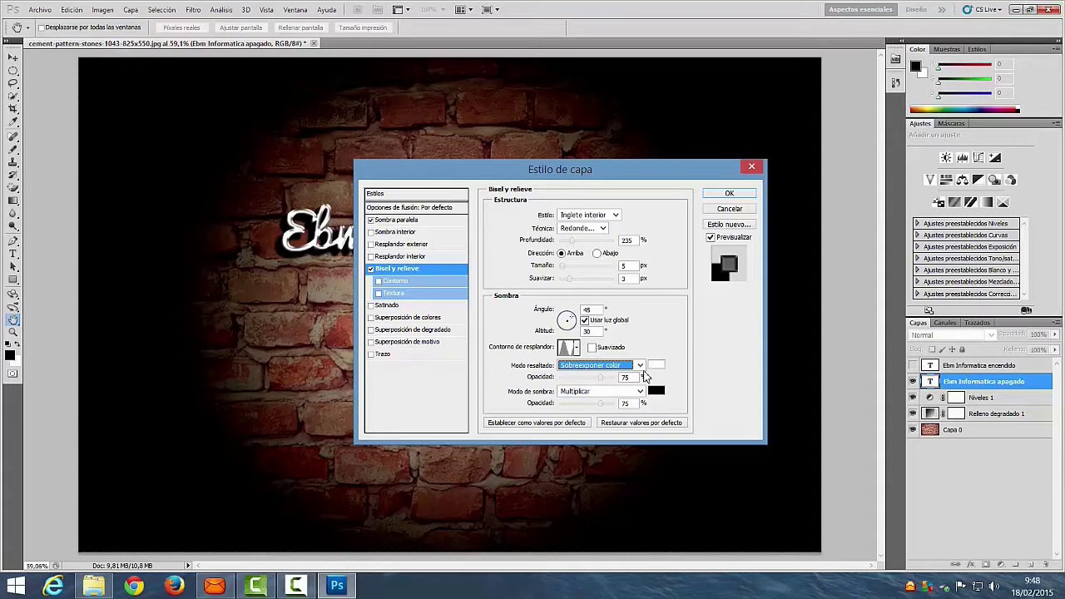
left_click_drag(602, 379, 625, 384)
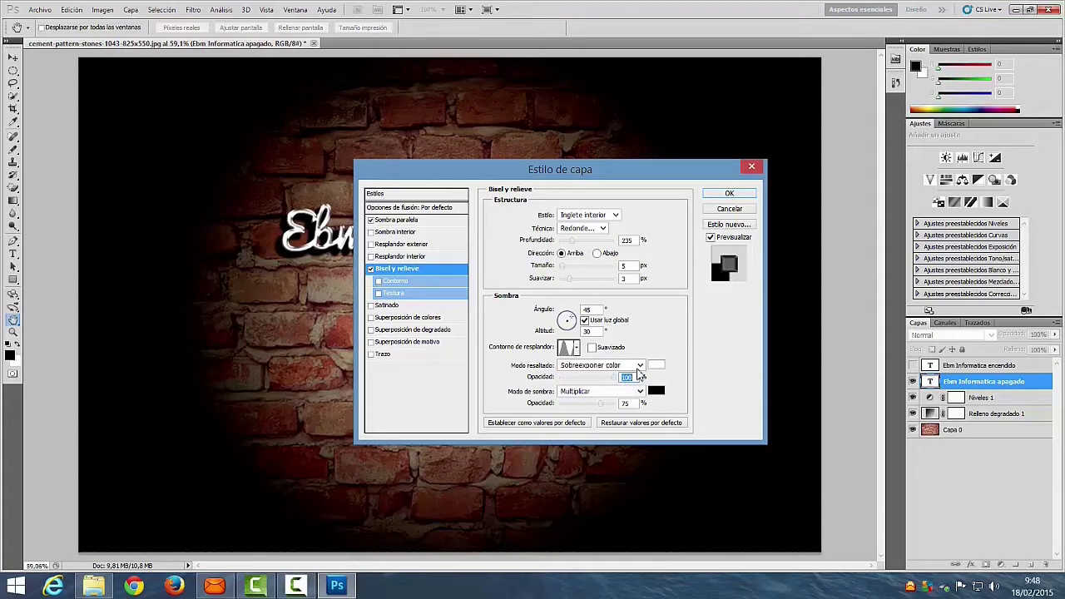
left_click(640, 366)
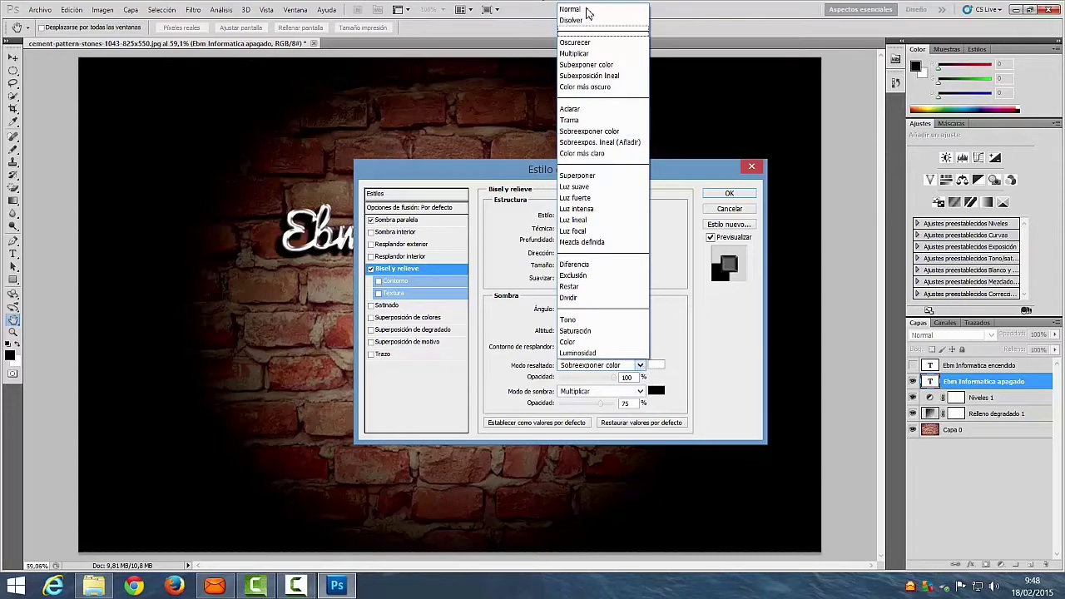
key("Escape")
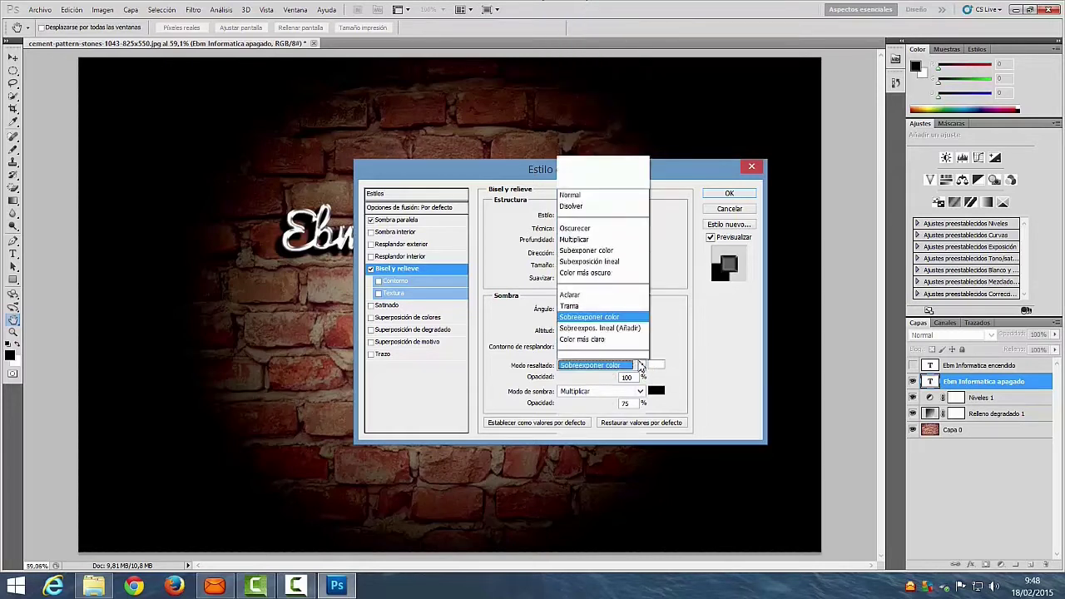
left_click(640, 366)
key("Escape")
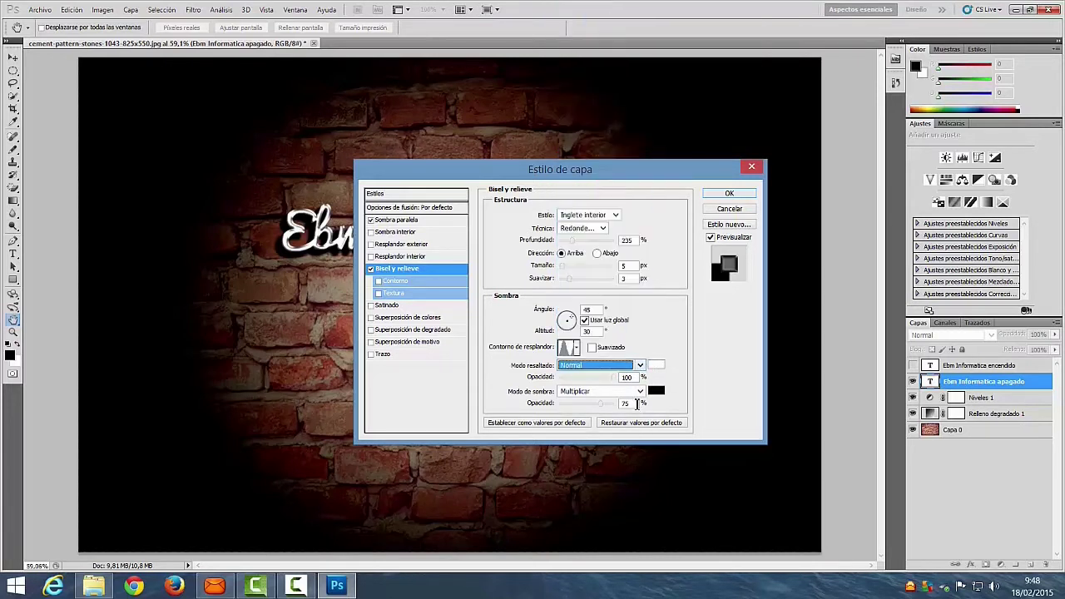
left_click(640, 391)
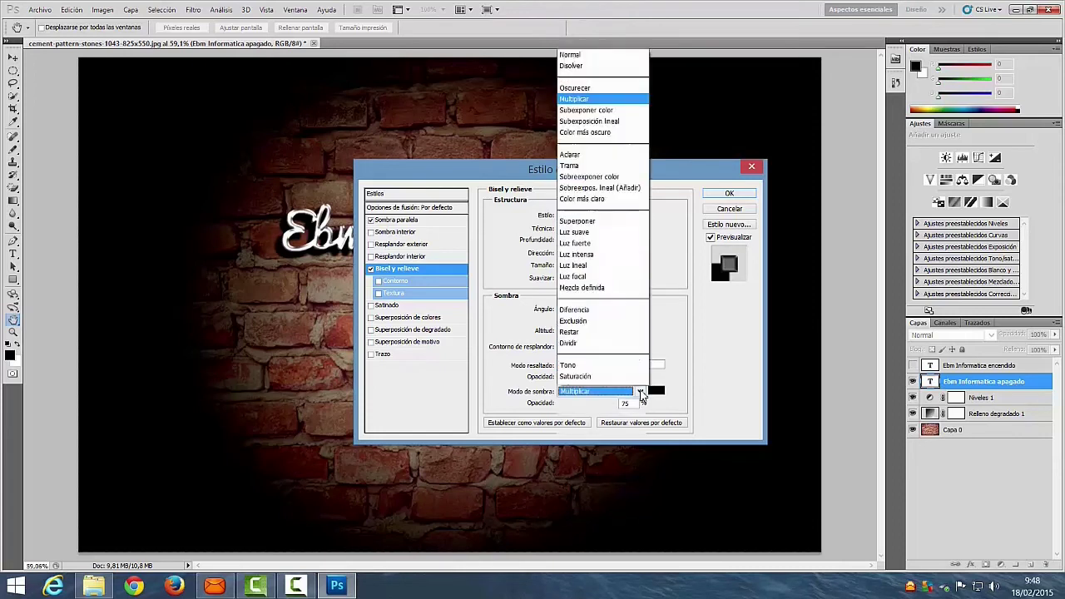
left_click(595, 92)
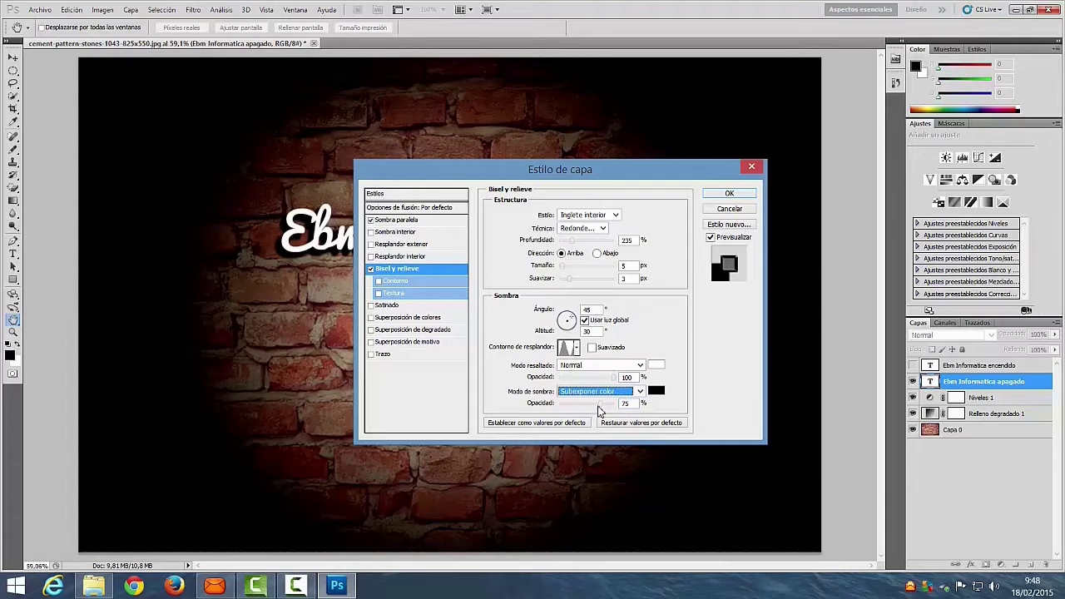
left_click_drag(603, 403, 633, 406)
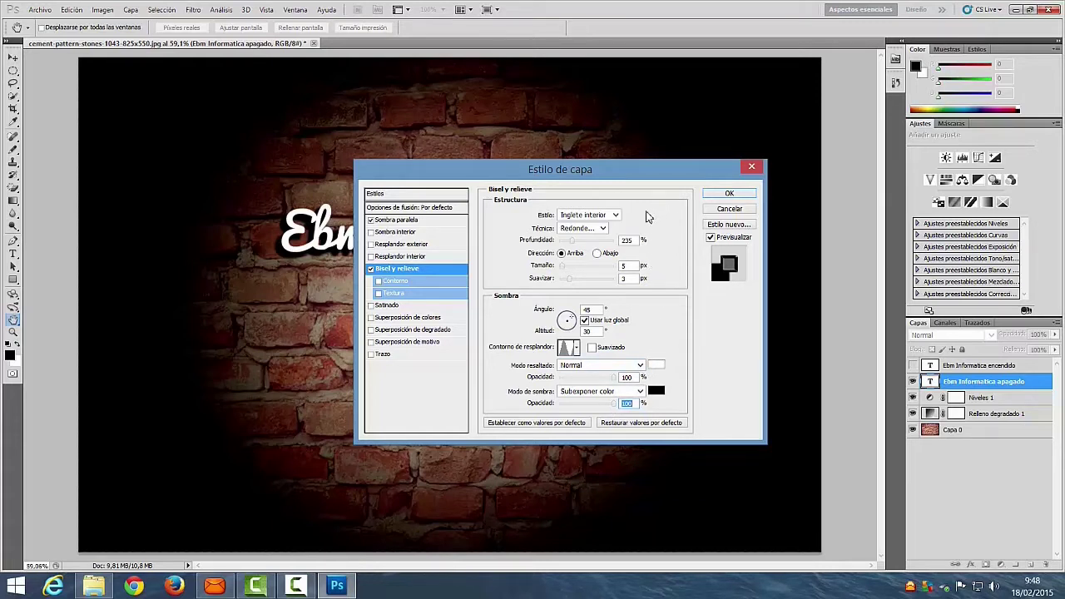
left_click(729, 195)
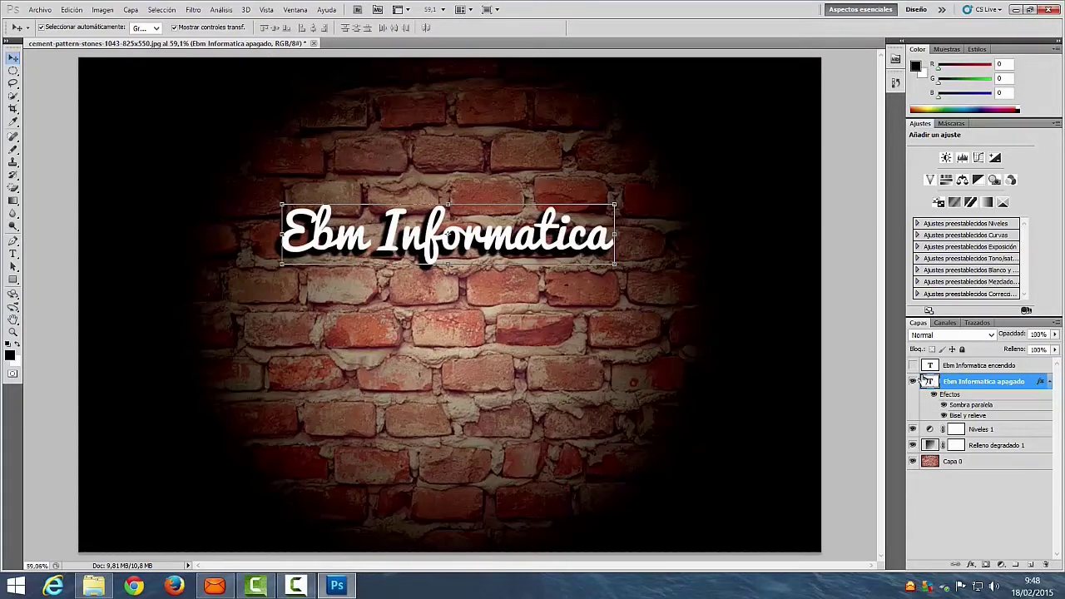
Step: Set the Ebm Informatica text colour to R1 G24 B76 (#01184c)
left_click(13, 255)
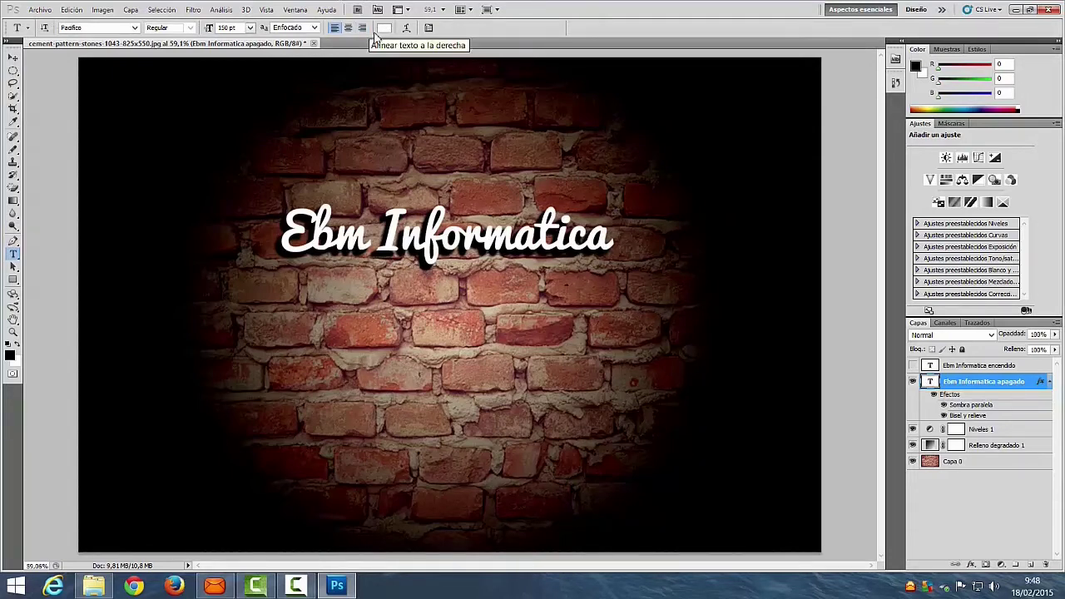
left_click(385, 28)
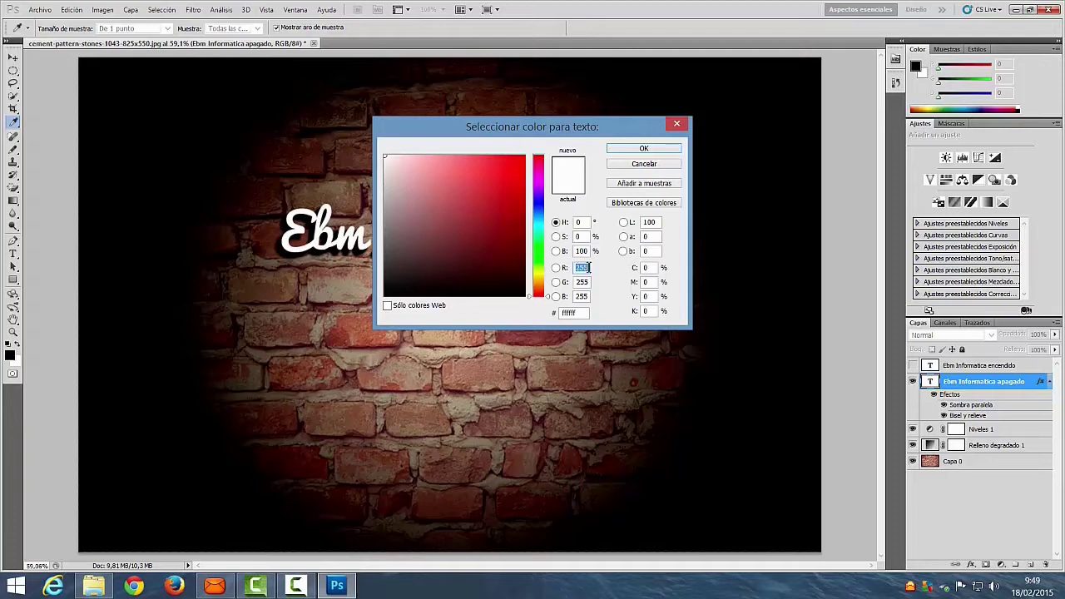
type("1")
key("Tab")
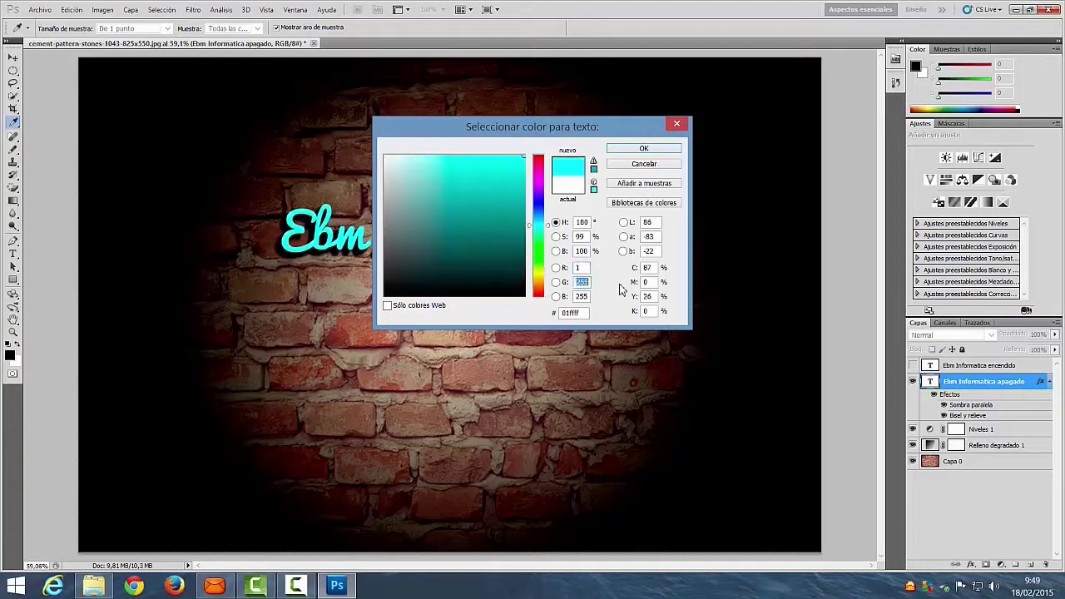
type("24")
double_click(579, 297)
type("76")
left_click_drag(623, 126, 626, 241)
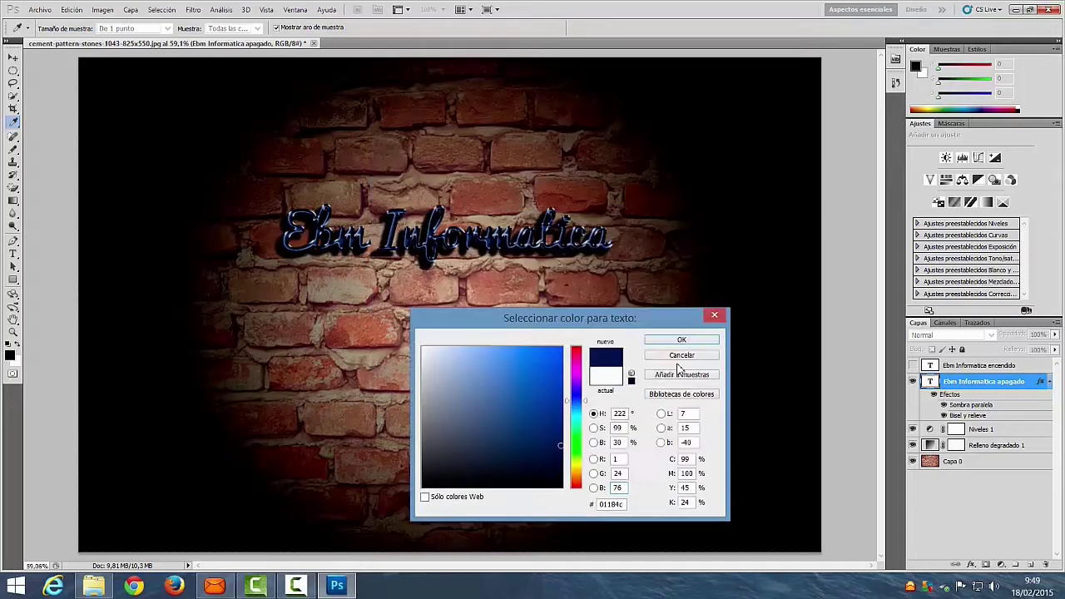
left_click_drag(626, 241, 627, 239)
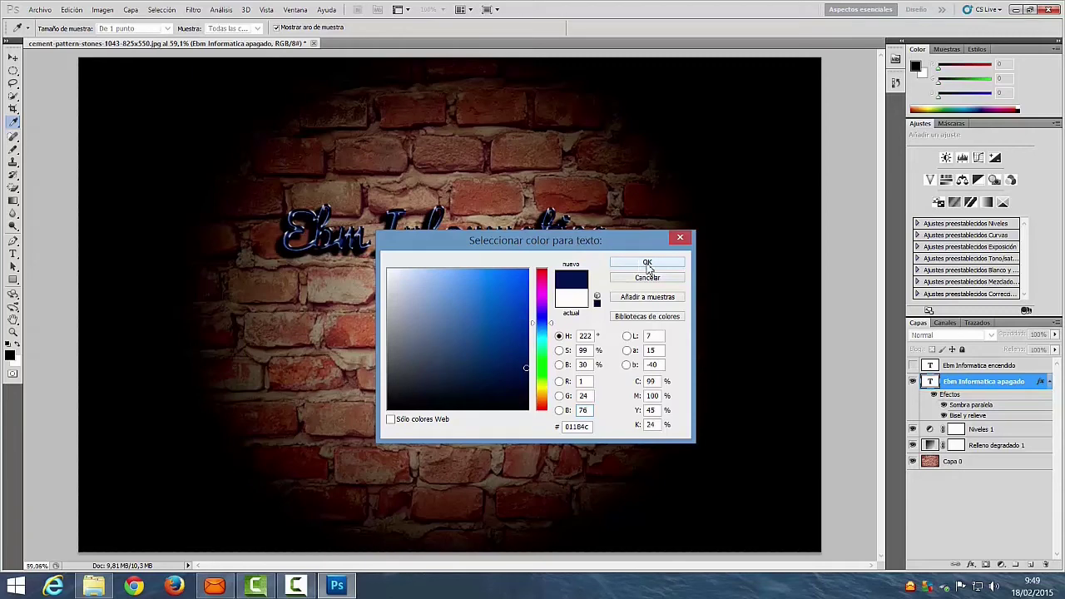
left_click(648, 264)
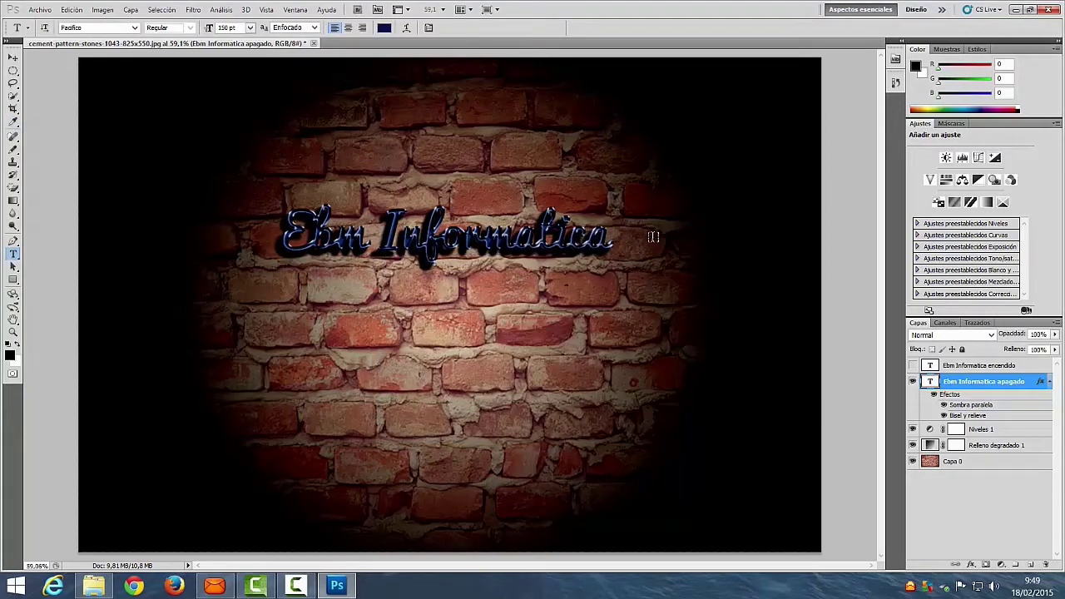
Step: Set 'Ebm Informatica apagado' to 70% opacity, then show 'Ebm Informatica encendido' and toggle its drop shadow
left_click(1038, 333)
type("75")
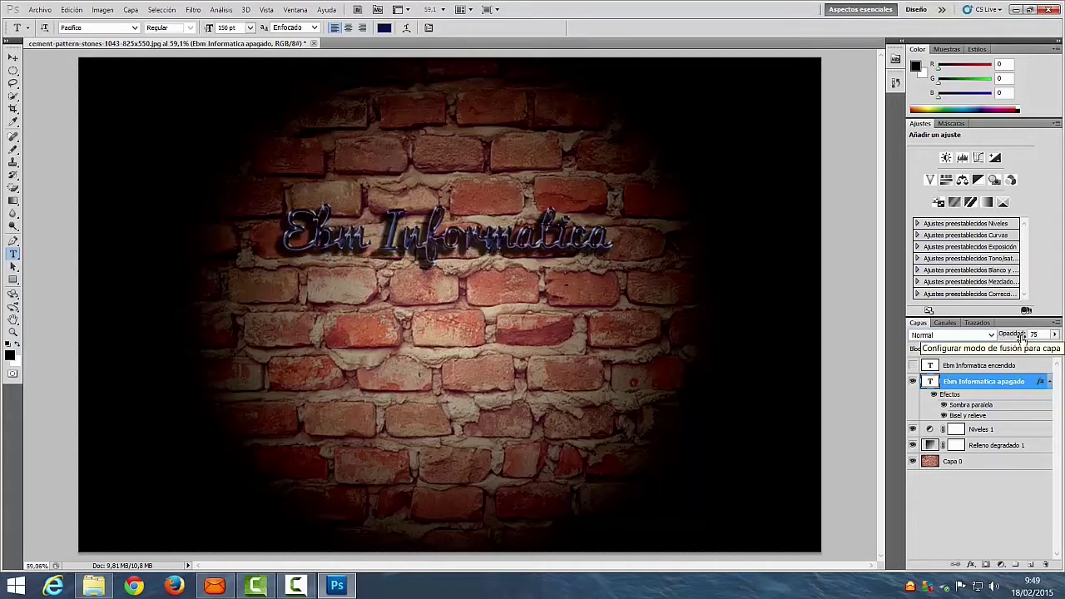
left_click(1040, 334)
type("50")
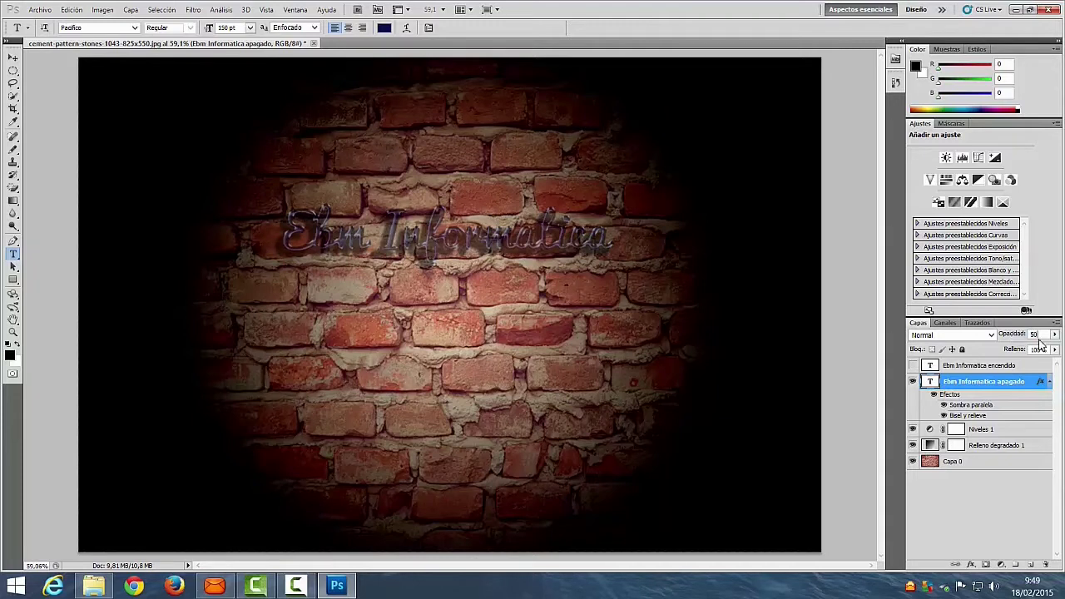
type("70")
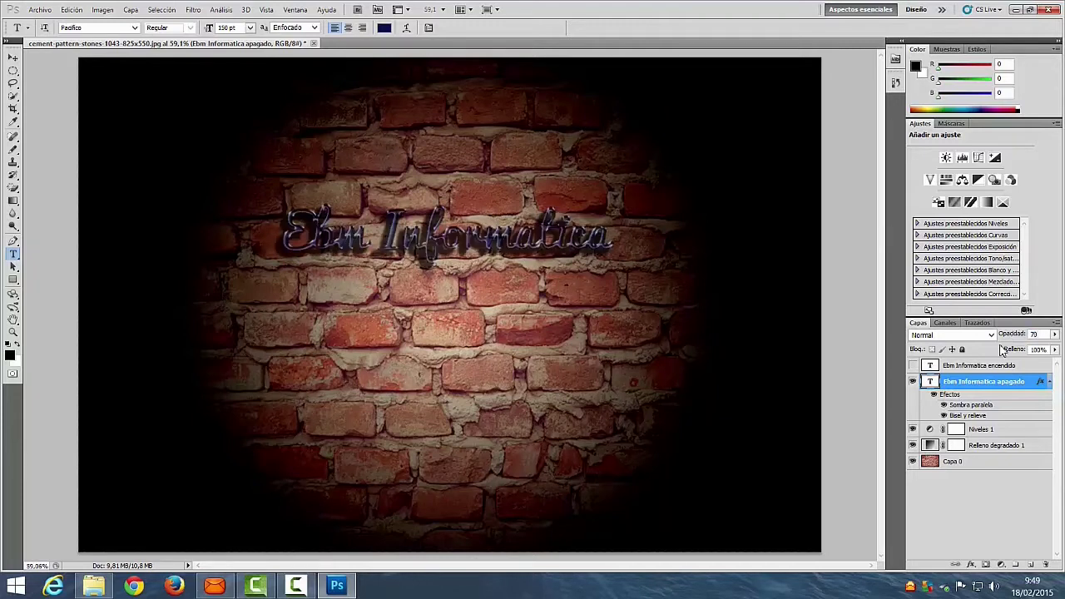
key("Return")
left_click(913, 365)
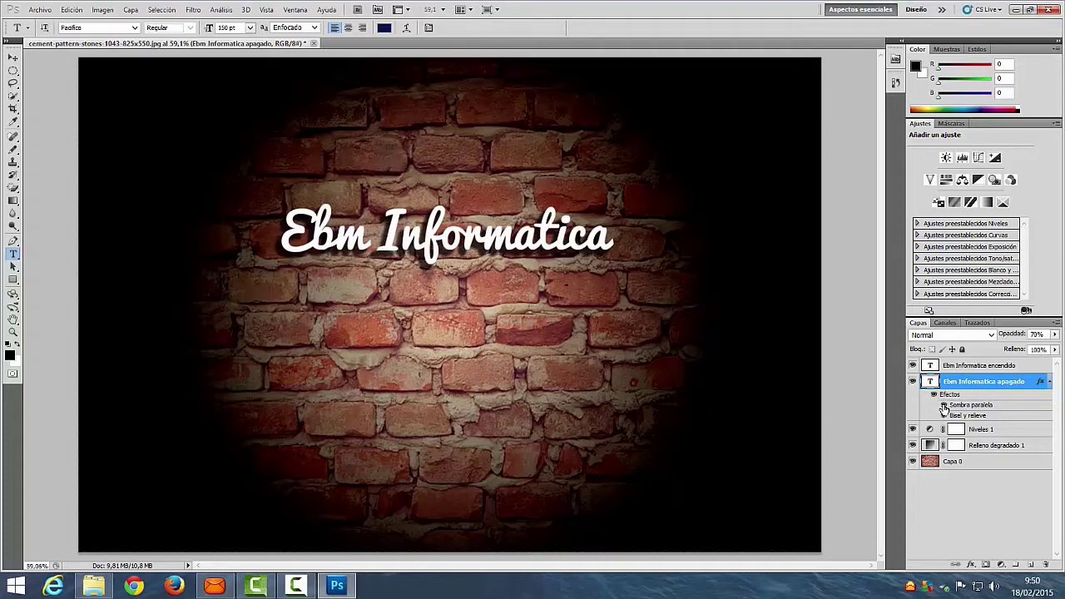
left_click(943, 406)
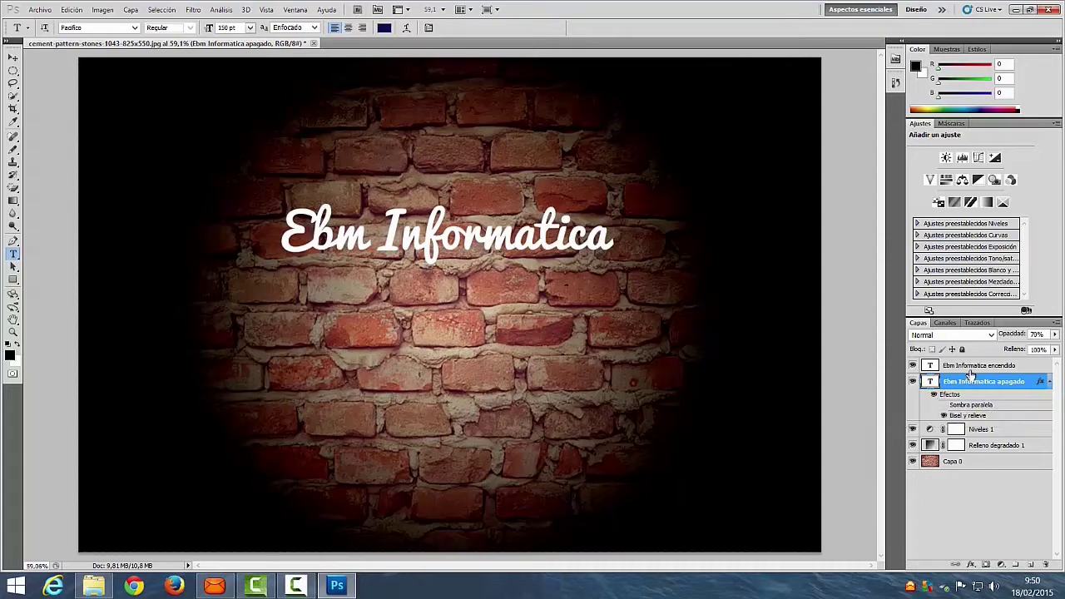
Step: Open Blending Options for 'Ebm Informatica encendido' and add a Superponer drop shadow
left_click(973, 367)
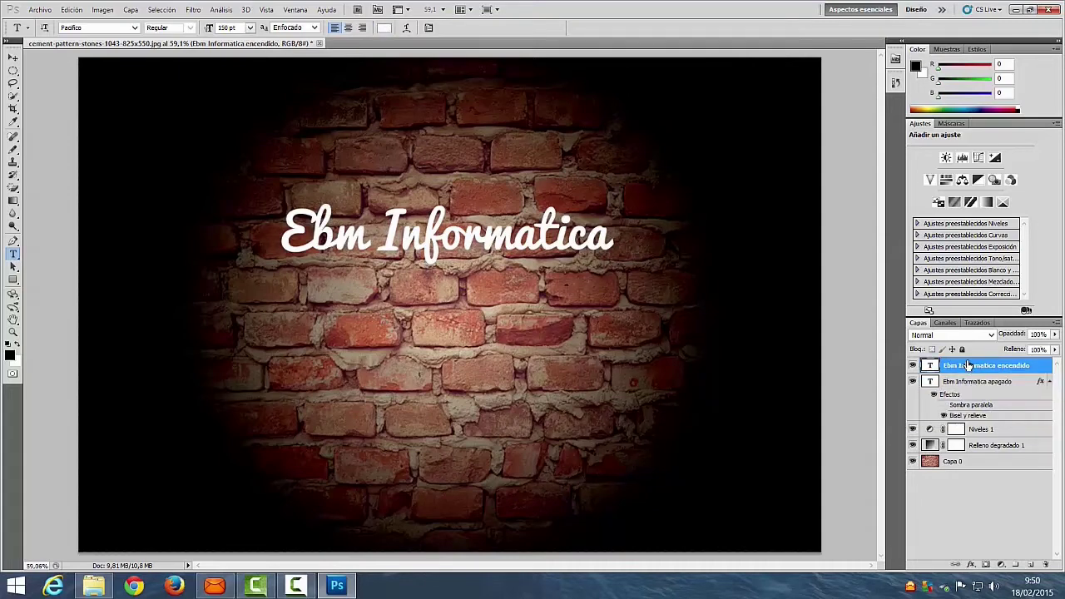
right_click(971, 367)
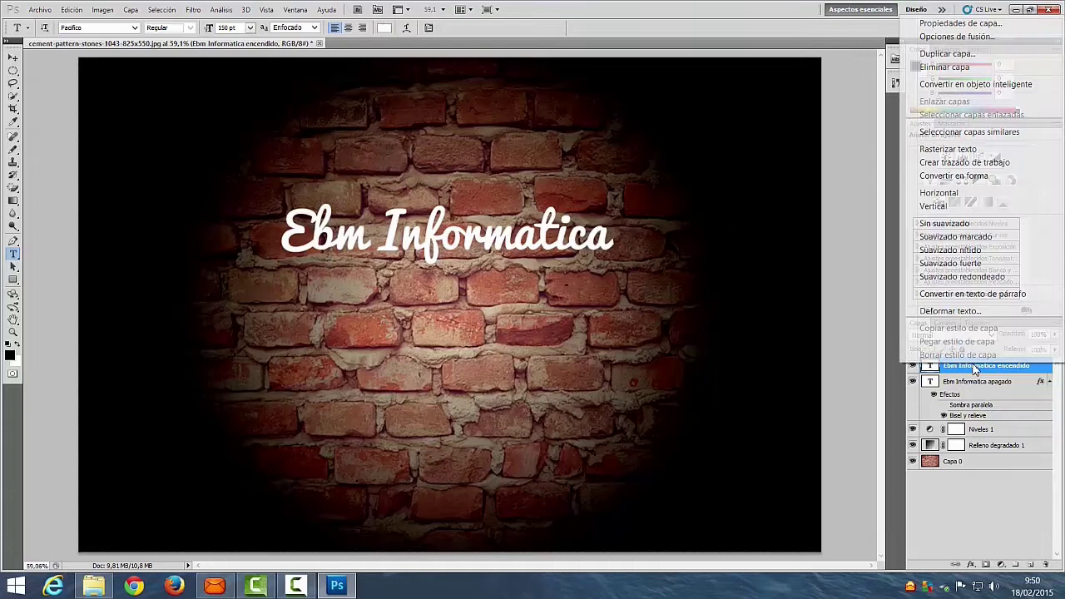
left_click(1001, 38)
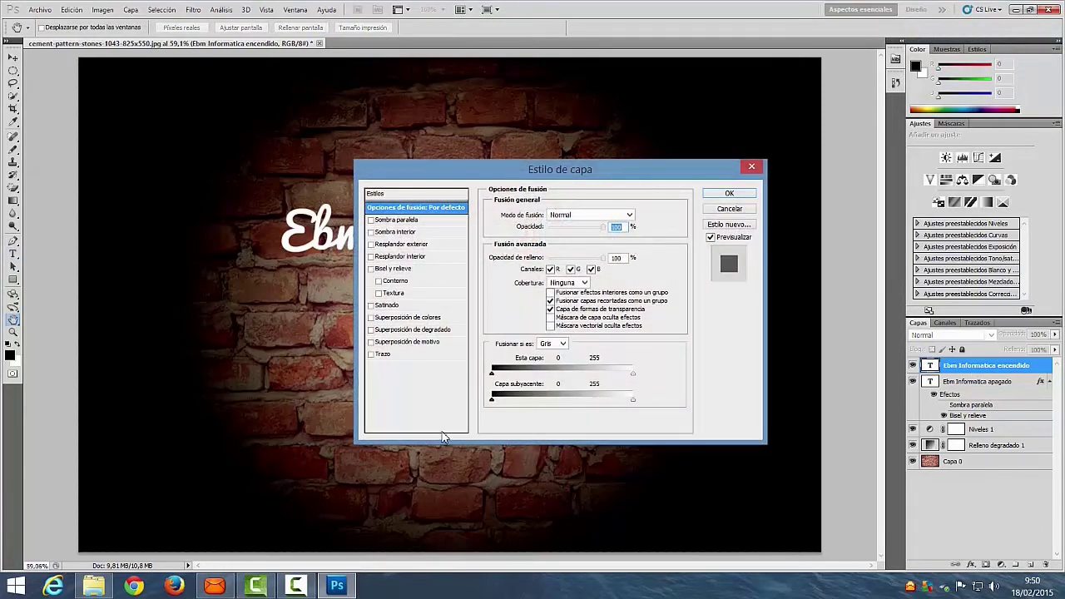
left_click(397, 220)
left_click(620, 215)
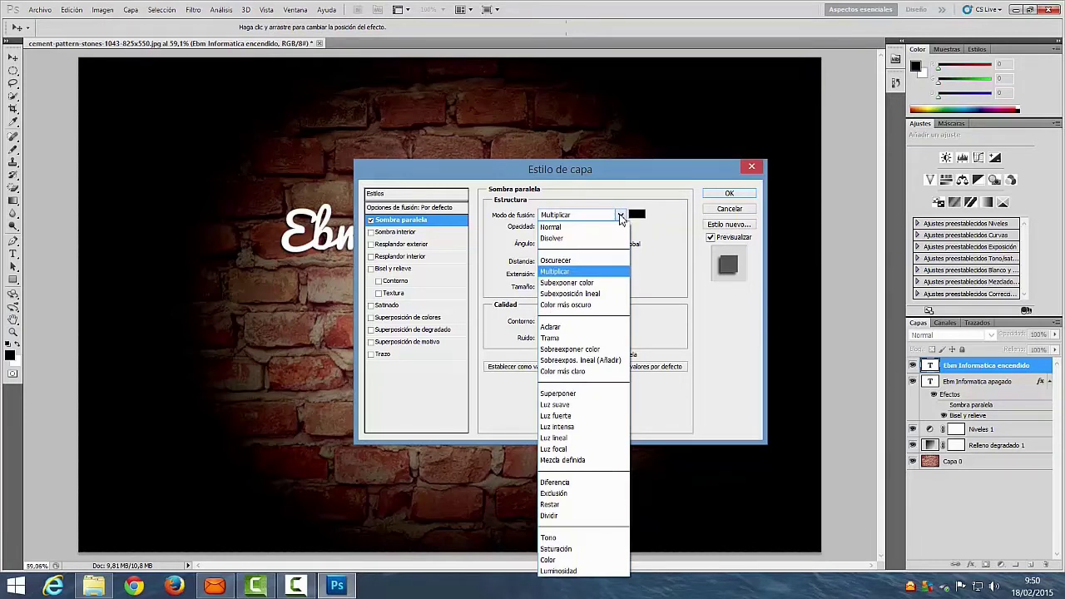
left_click(581, 394)
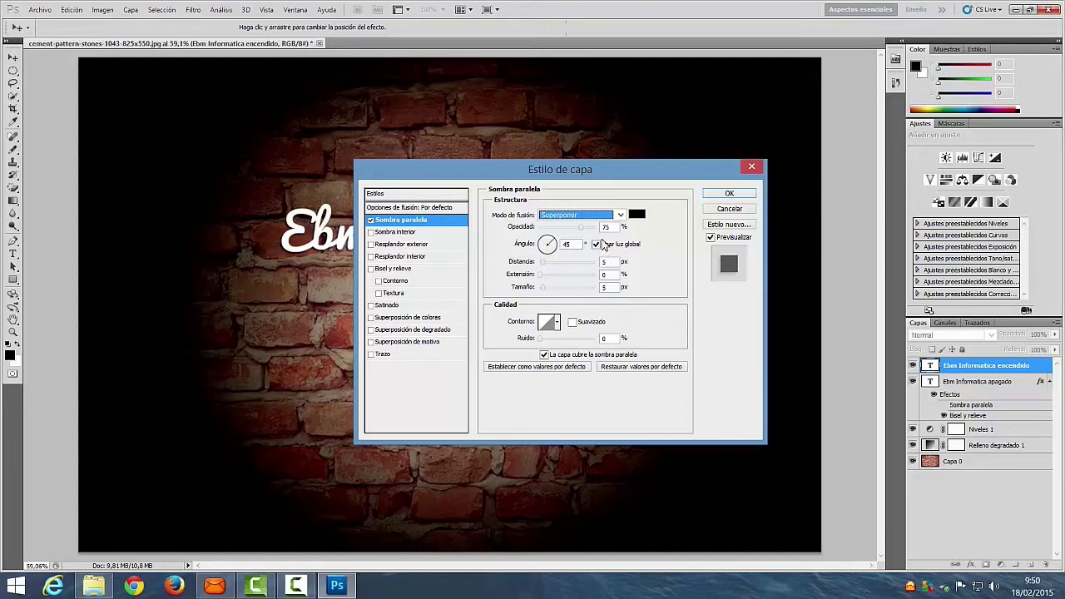
Step: Give the shadow 65% opacity, 23 px distance, 20% spread and 10 px size, and enable Outer Glow
left_click(607, 227)
type("65")
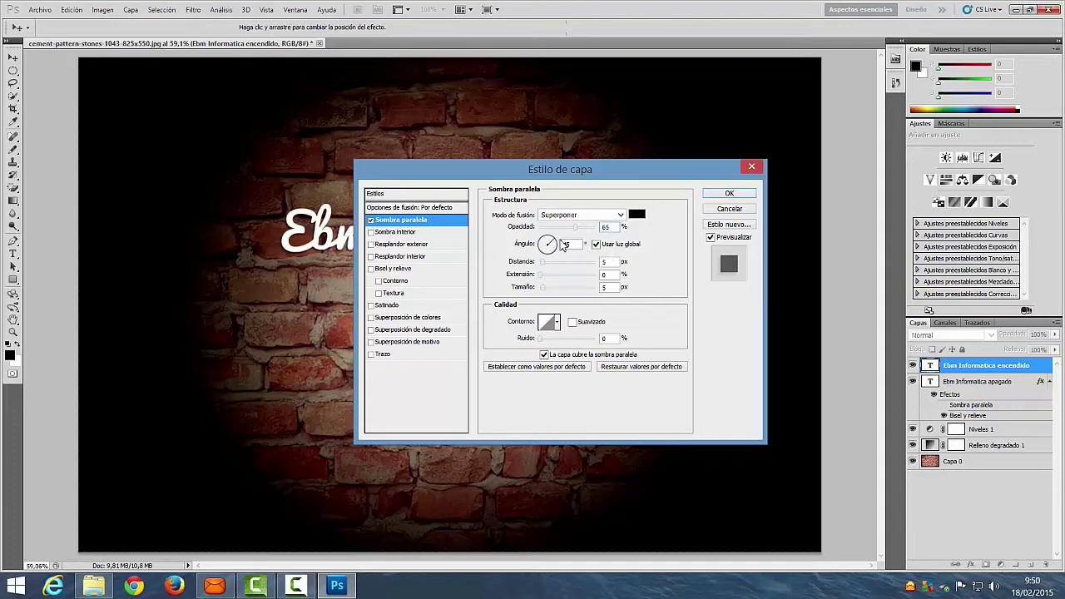
left_click(602, 262)
type("3")
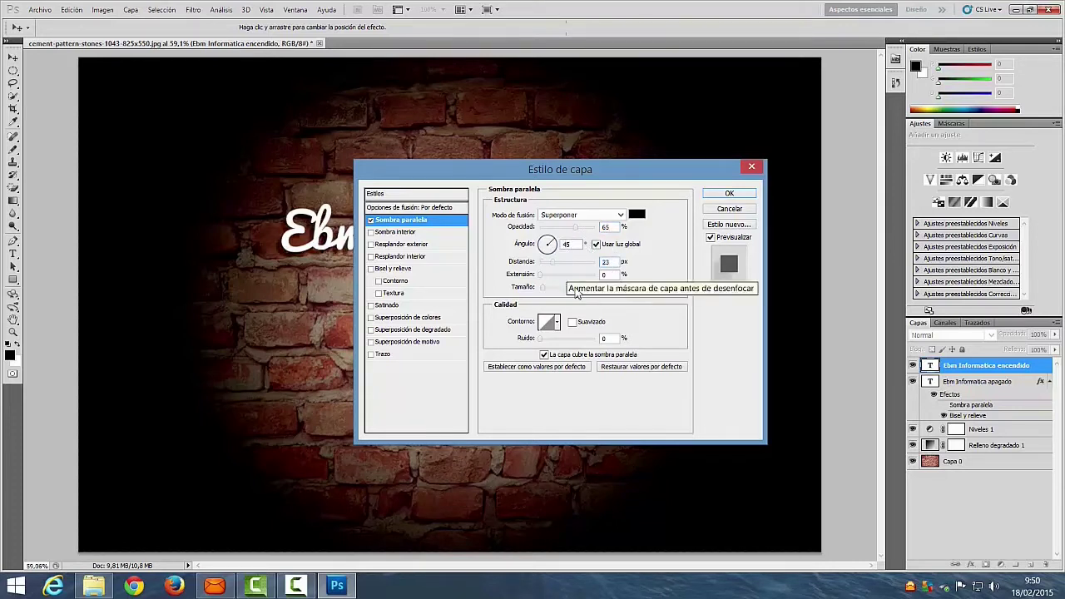
left_click(598, 275)
type("20")
left_click(616, 289)
type("10")
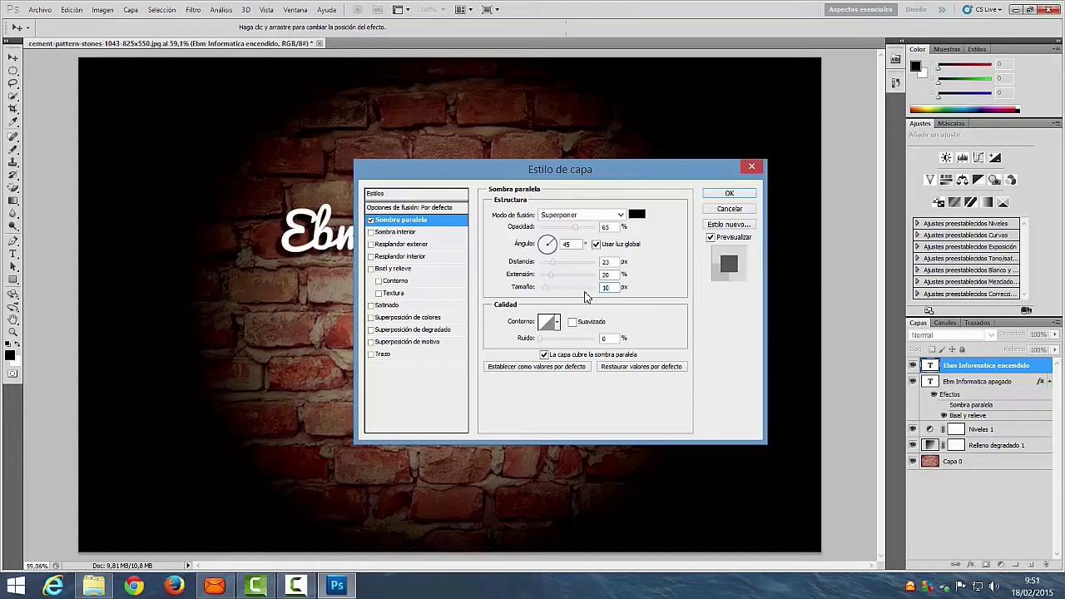
left_click(374, 244)
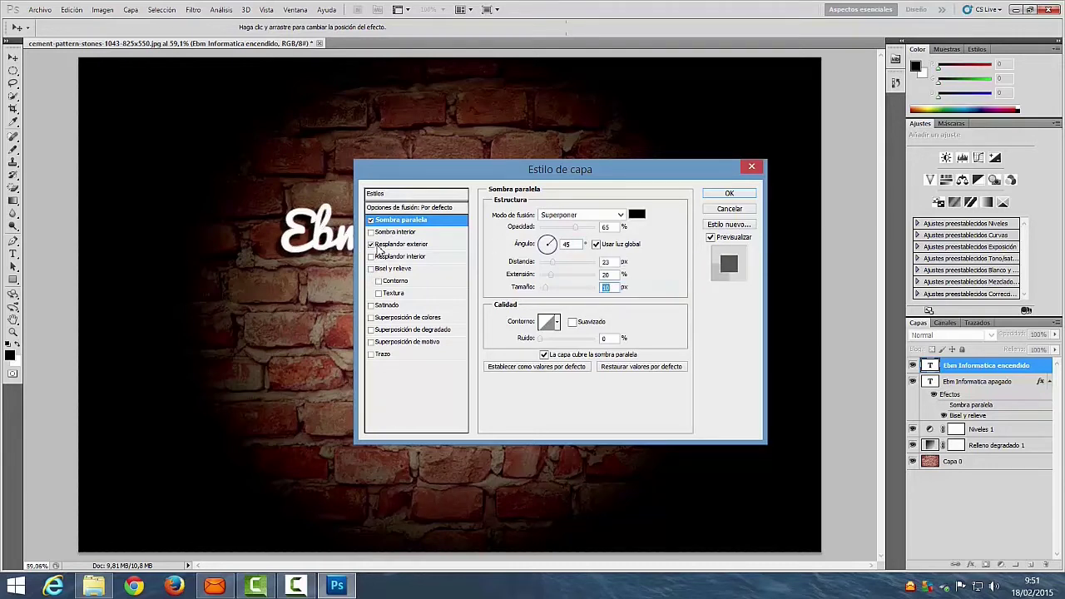
left_click(401, 244)
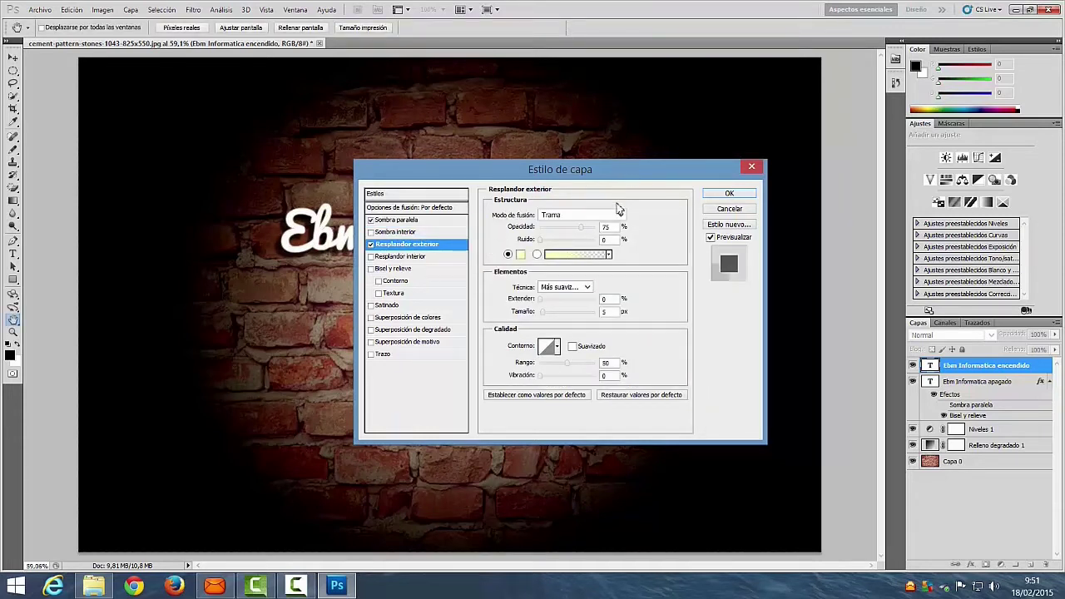
Step: Set the outer glow to 100% opacity and colour R58 G89 B255 (3a59ff)
left_click_drag(582, 234, 598, 229)
left_click(520, 254)
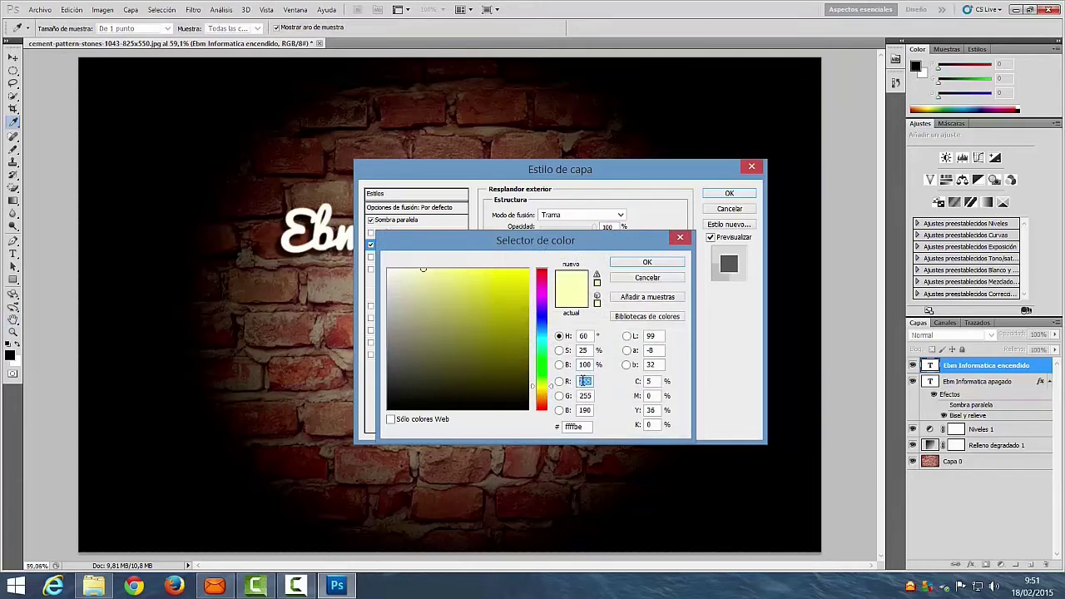
type("58")
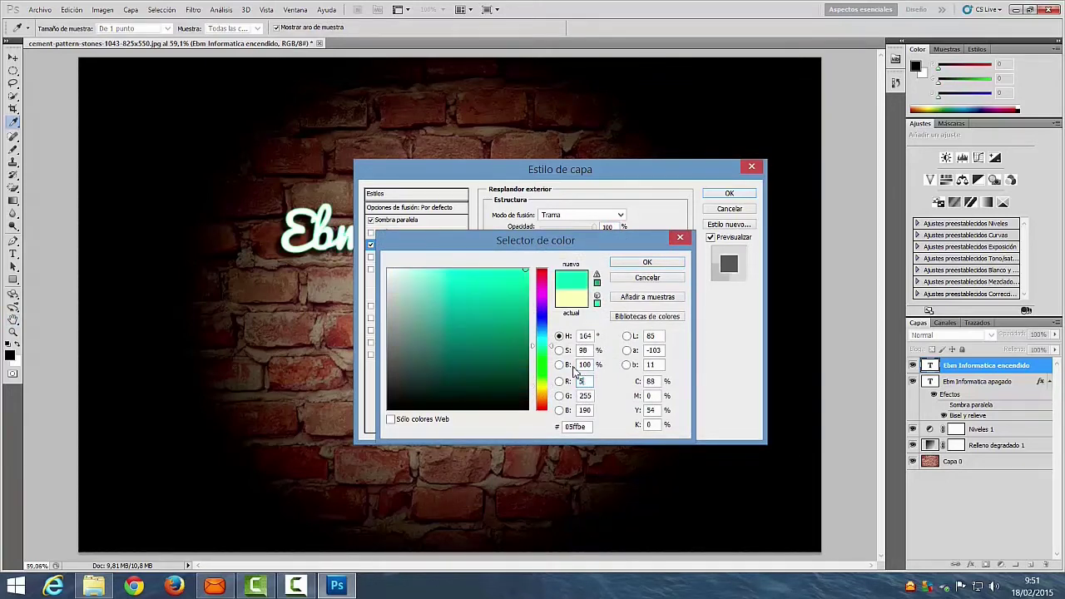
key("Tab")
type("89")
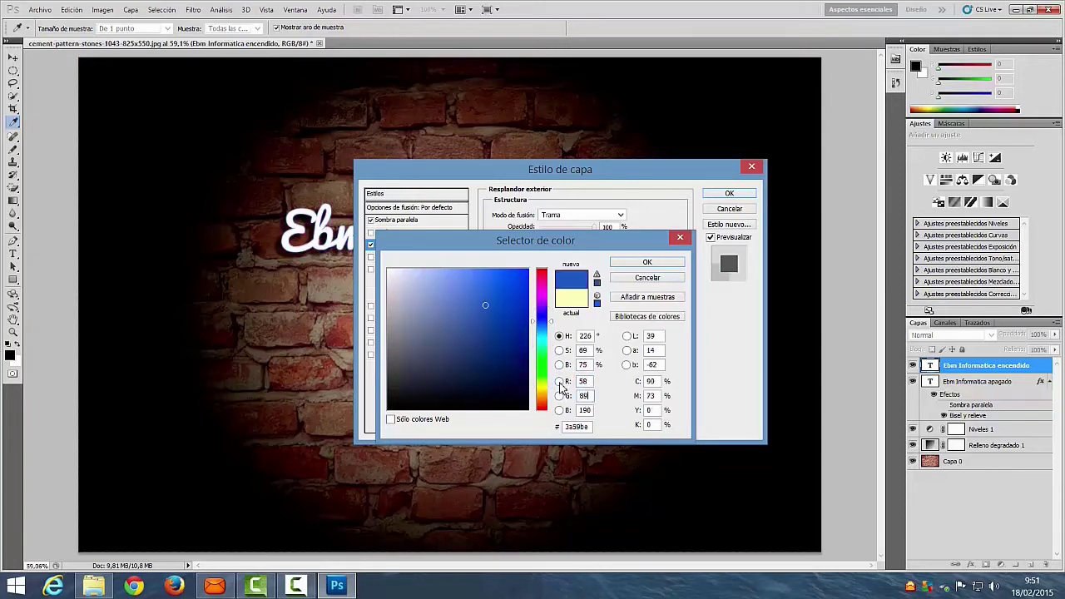
key("Tab")
type("25")
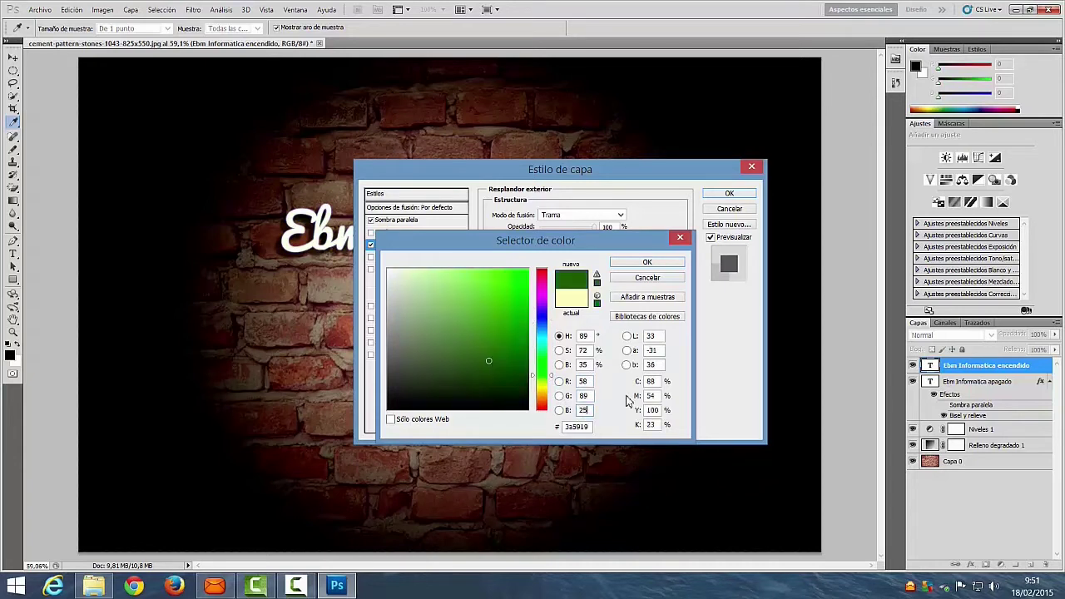
type("5")
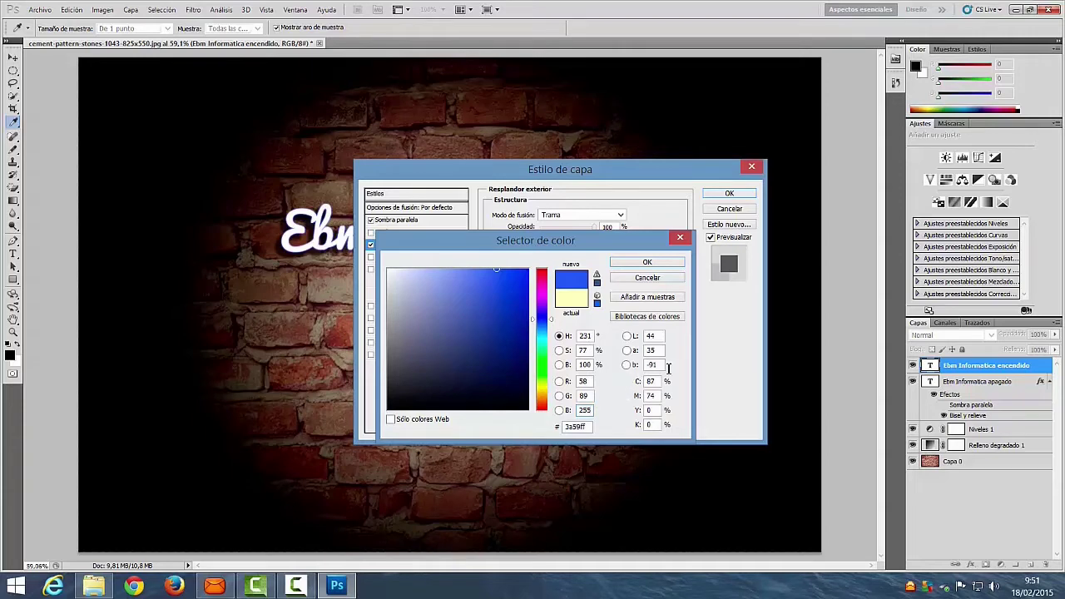
left_click(649, 262)
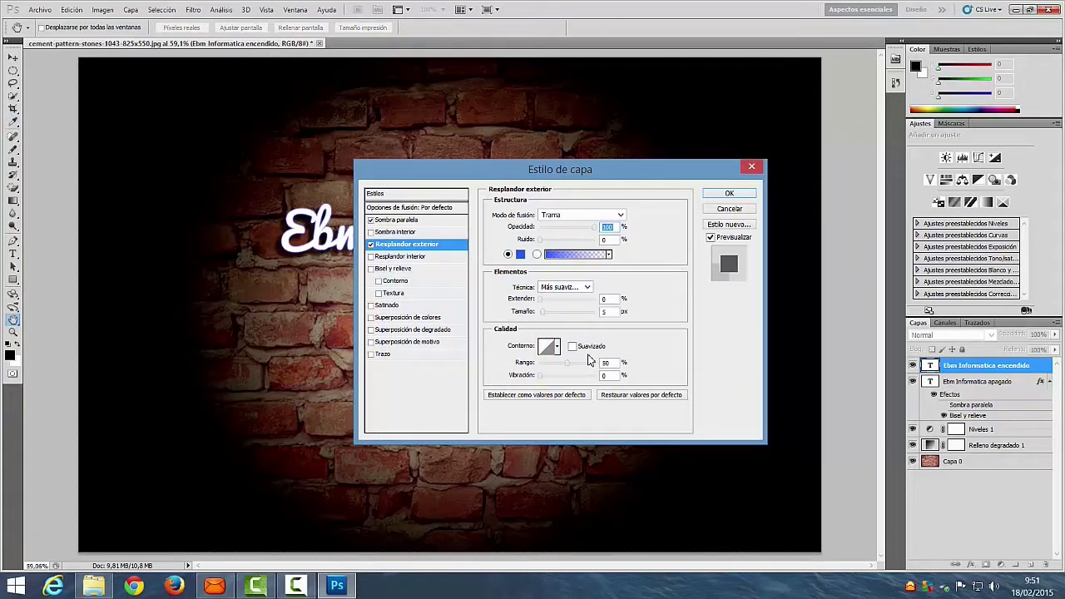
Step: Set the outer glow spread to 29%, size to 43 px and range to 72%
double_click(605, 300)
type("15")
type("29")
key("Tab")
type("43")
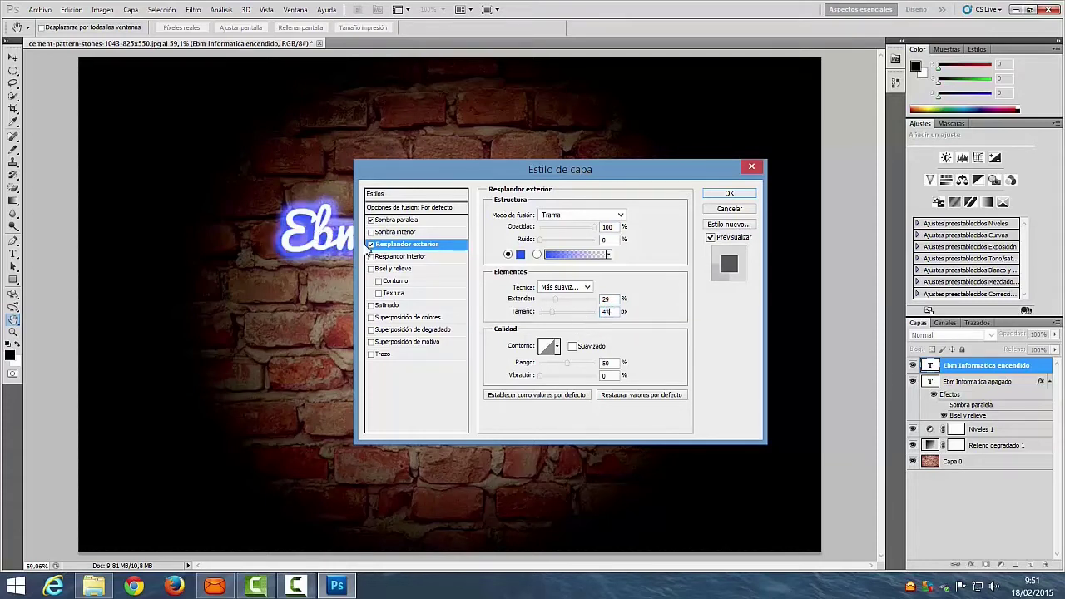
left_click_drag(552, 172, 571, 169)
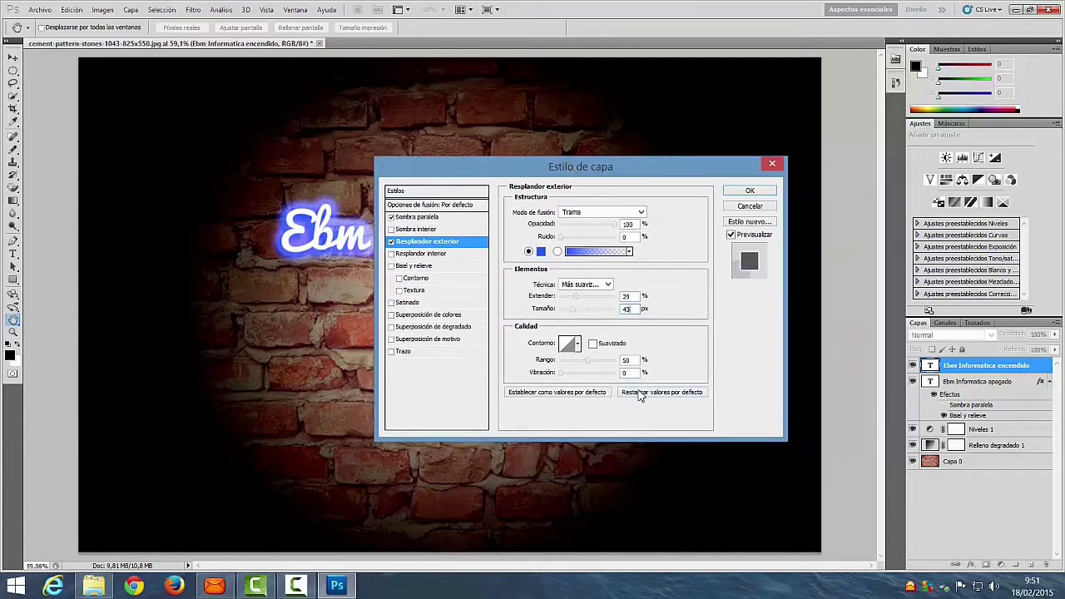
double_click(626, 359)
type("72")
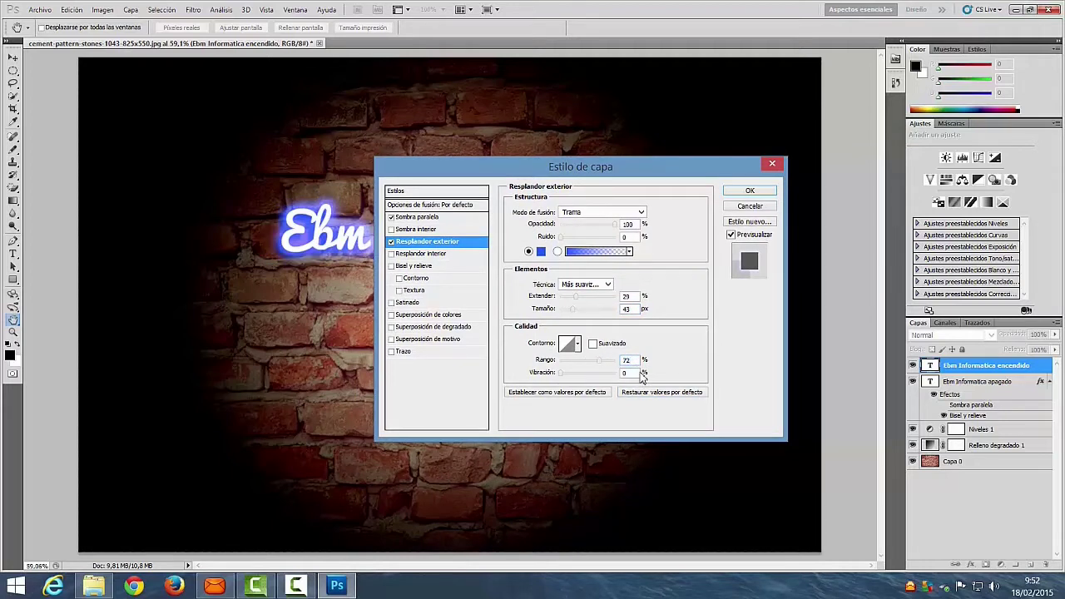
key("Tab")
Step: Add Bevel and Emboss with 150% depth, 6 px size, 3 px soften and 26° altitude
left_click(396, 267)
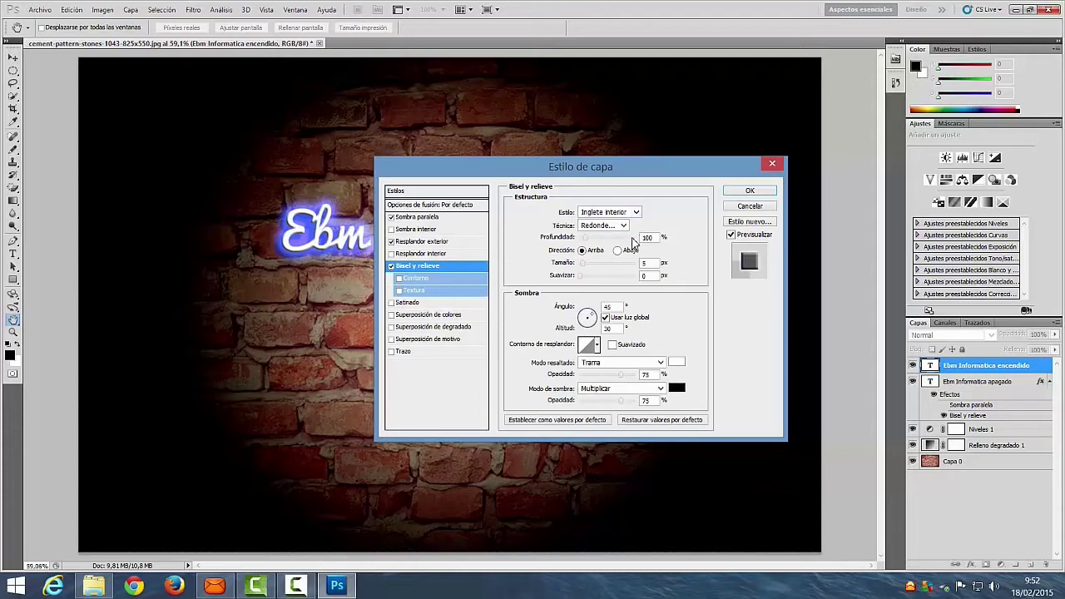
left_click_drag(655, 238, 636, 239)
type("150")
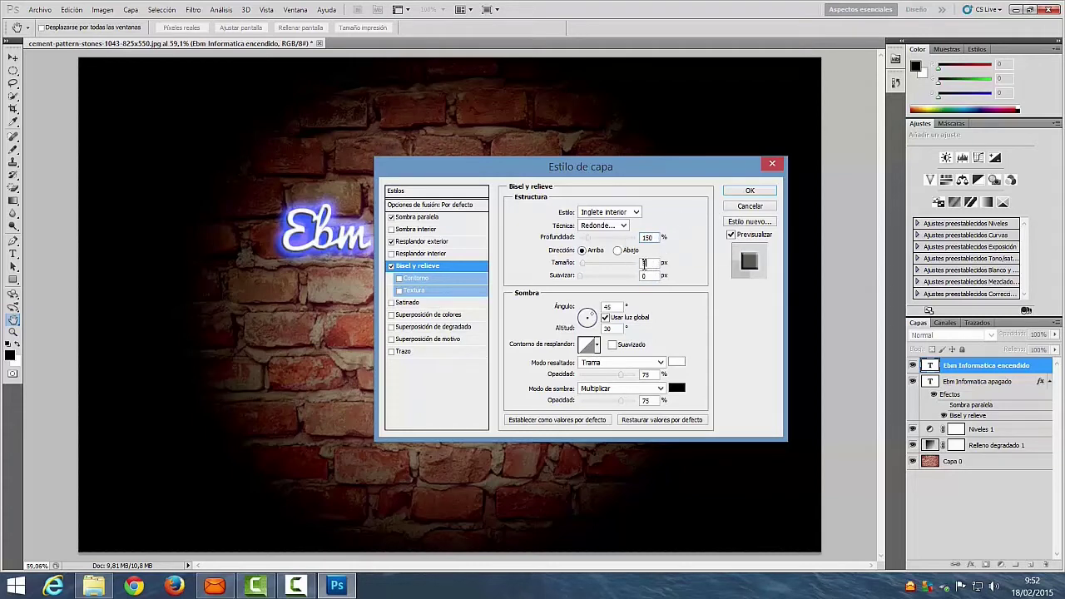
type("6")
key("Tab")
type("3")
double_click(612, 329)
type("20")
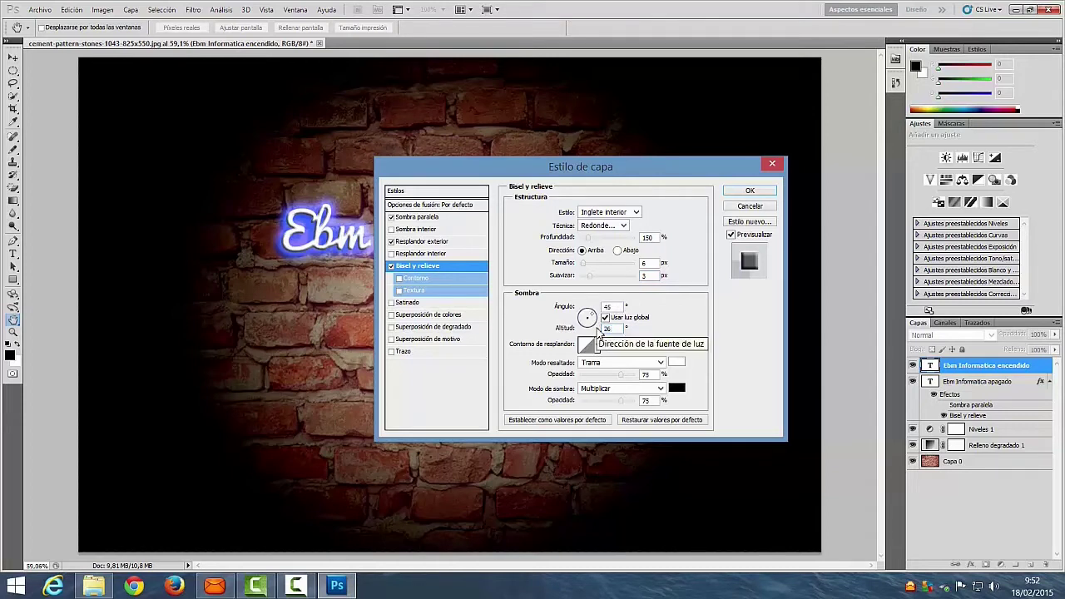
type("26")
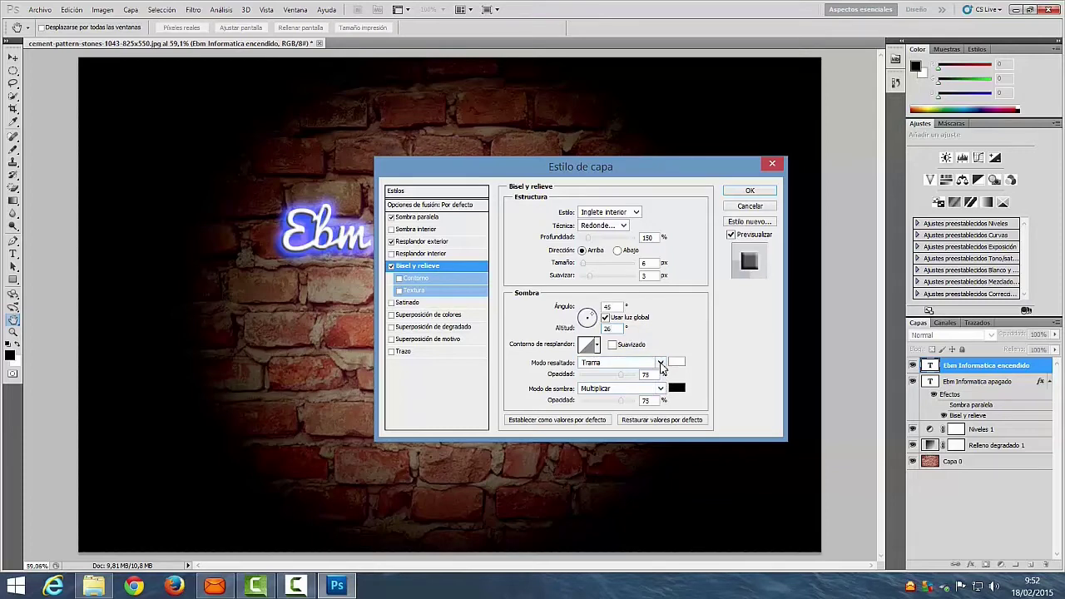
Step: Set the bevel highlight opacity to 34% and the shadow to Sobreexponer color at 0%
left_click(660, 363)
left_click(661, 367)
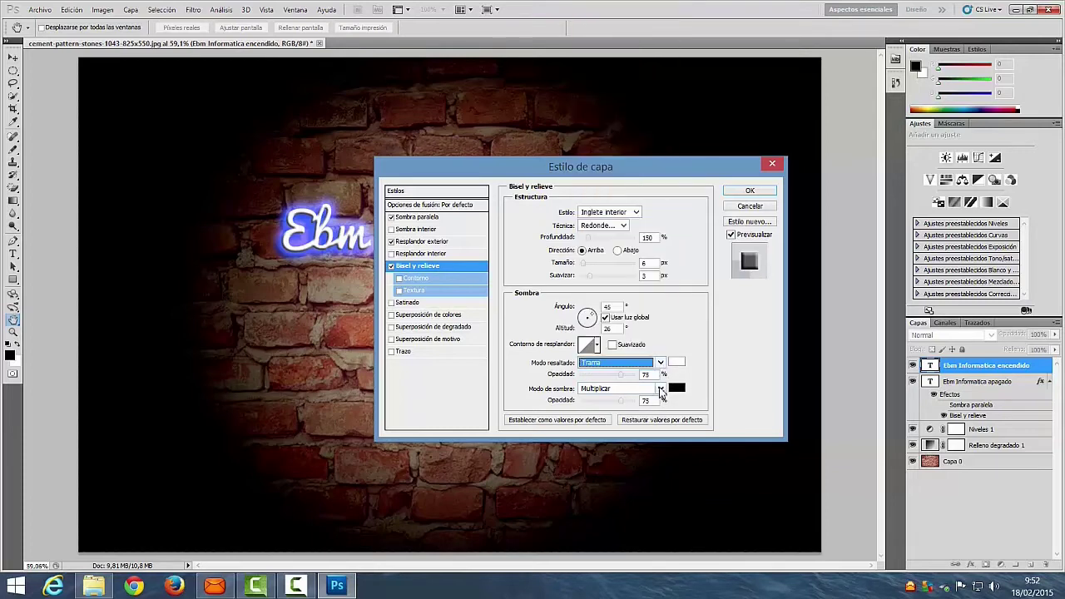
left_click(660, 389)
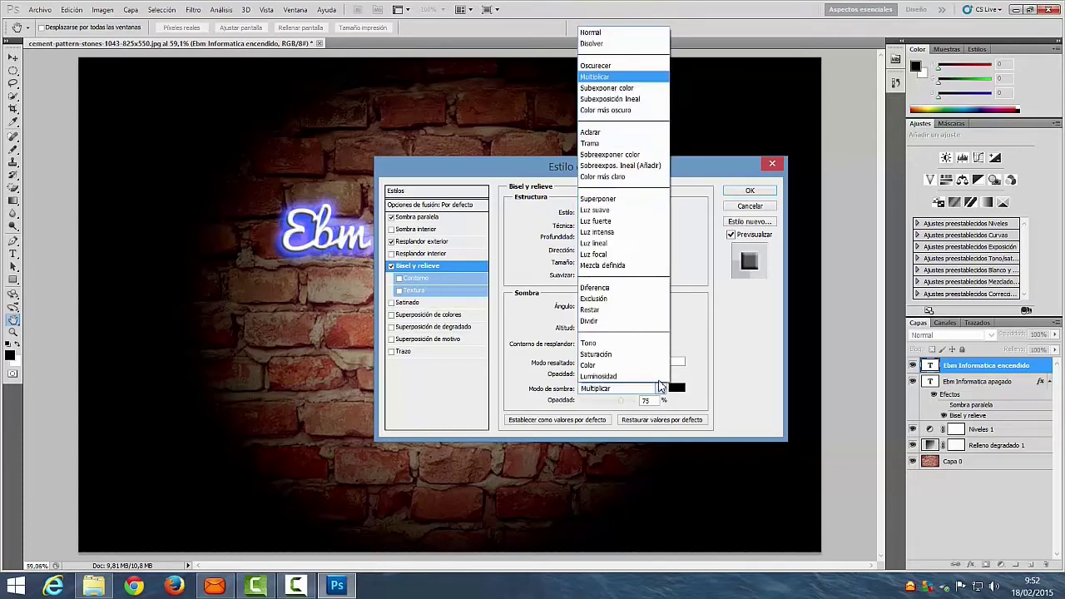
left_click(643, 155)
left_click(620, 375)
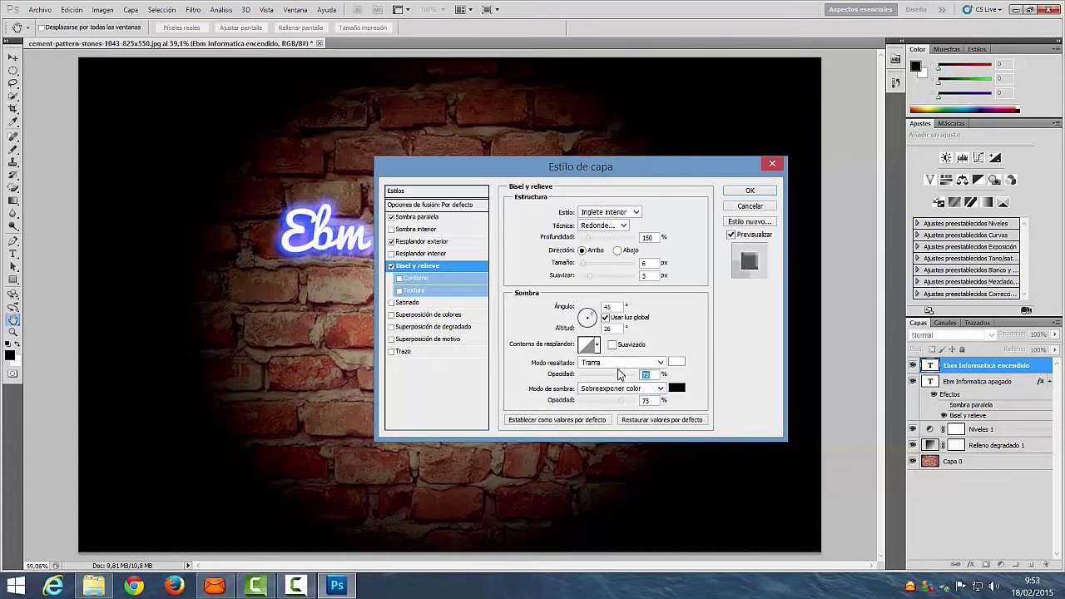
type("34")
left_click(625, 404)
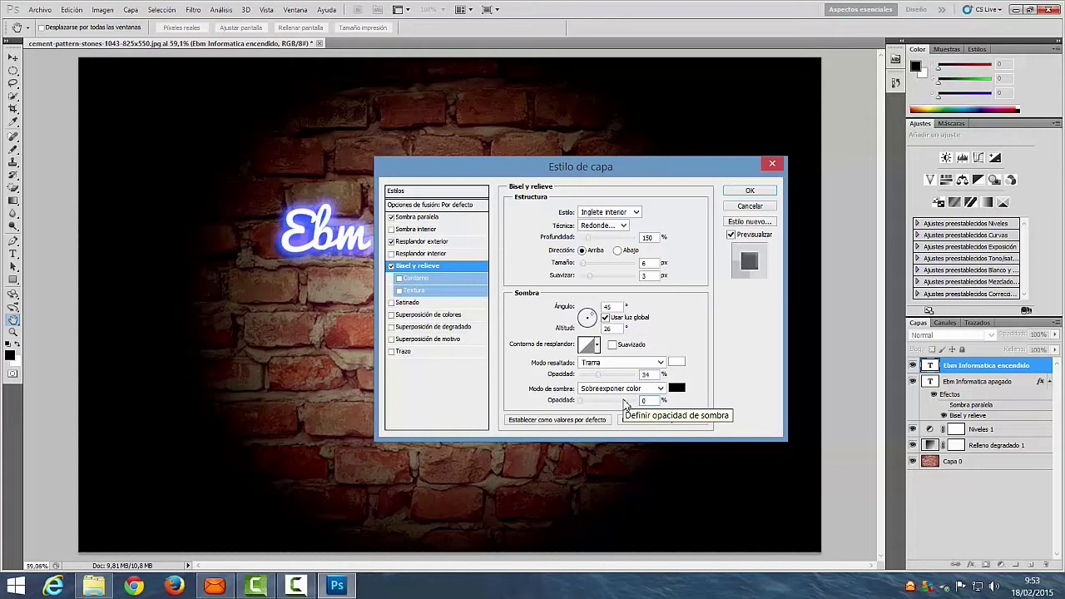
left_click(391, 303)
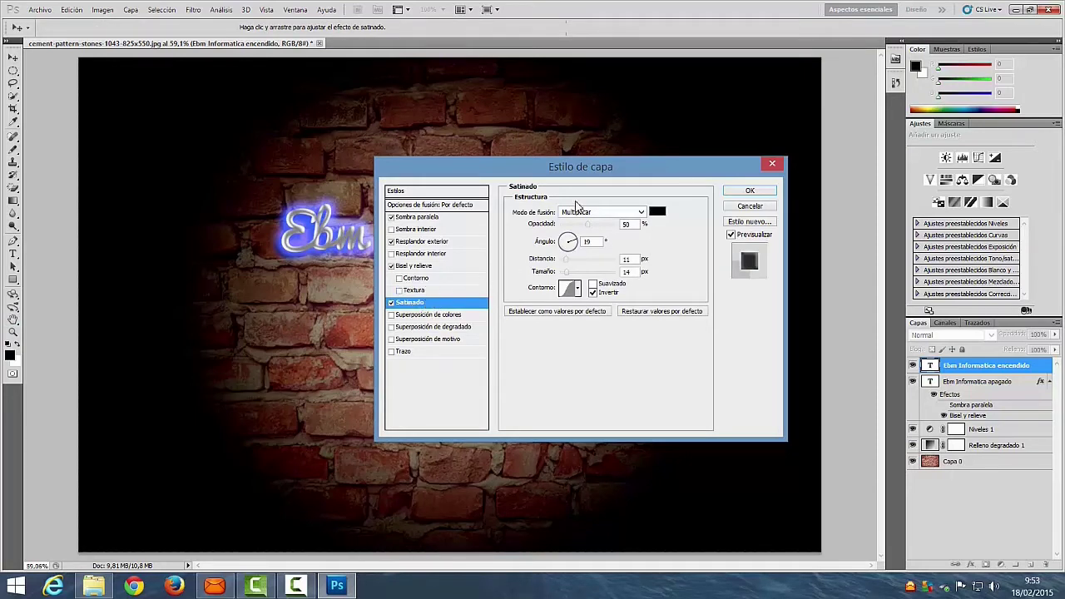
Step: Set the satin blend mode to Linear Dodge (Add) with blue colour 0036ff
left_click(641, 213)
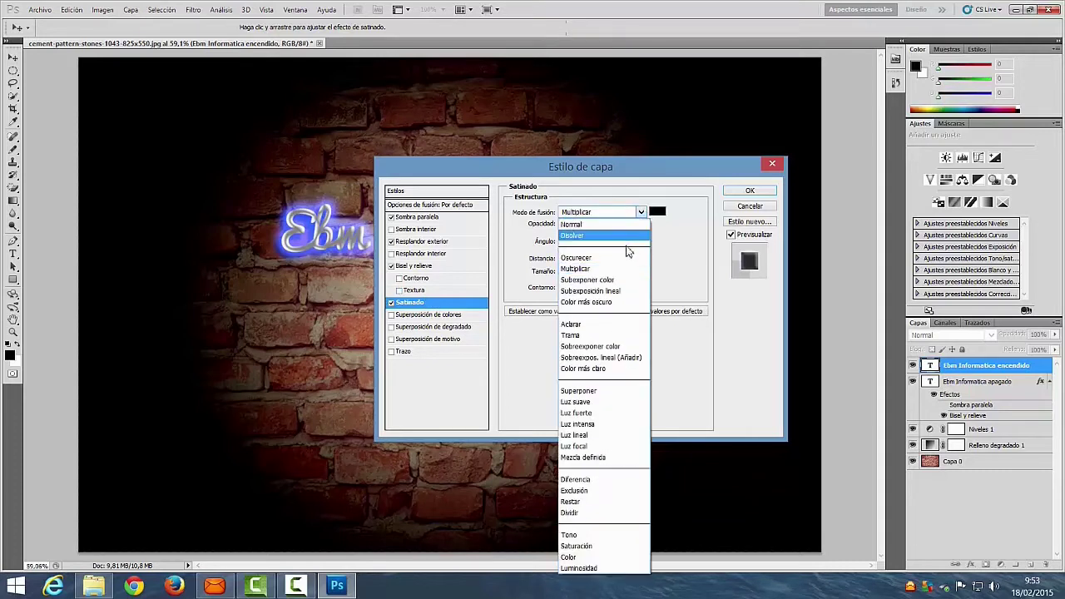
left_click(622, 357)
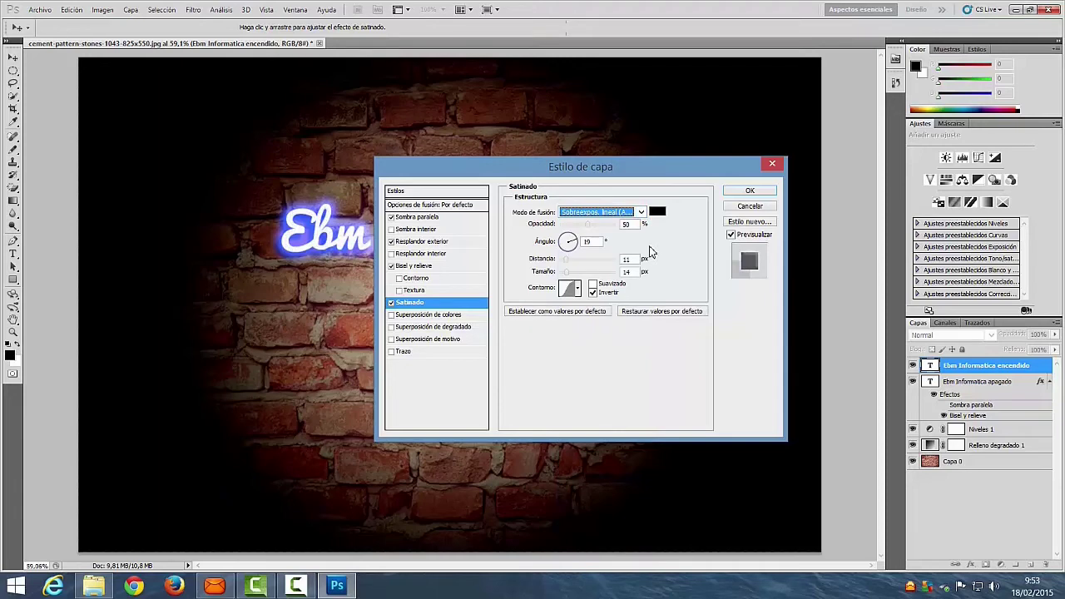
left_click(656, 213)
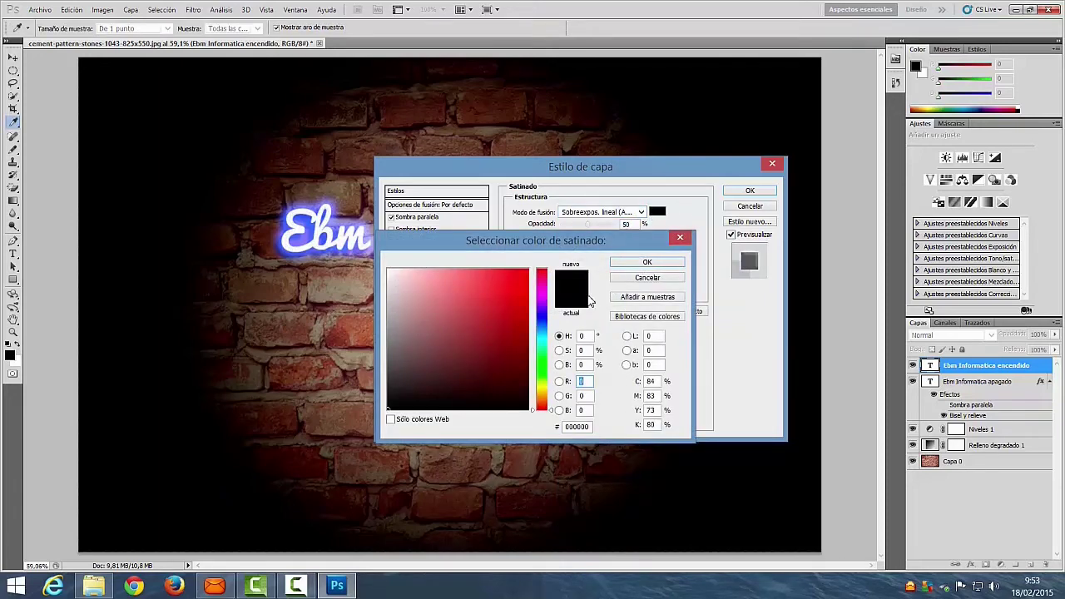
left_click(591, 397)
type("54")
left_click(580, 410)
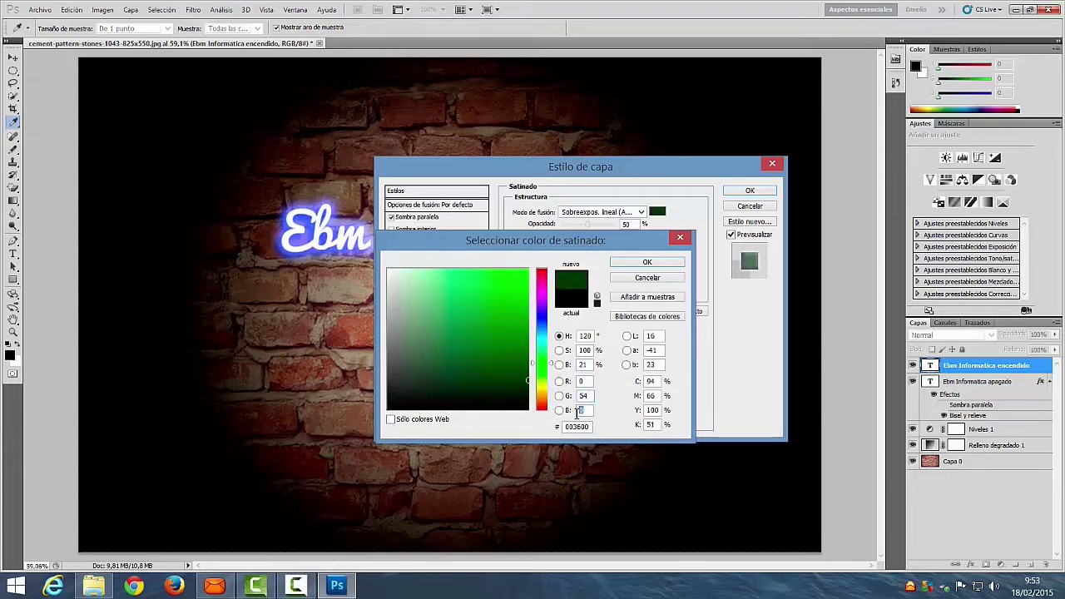
type("255")
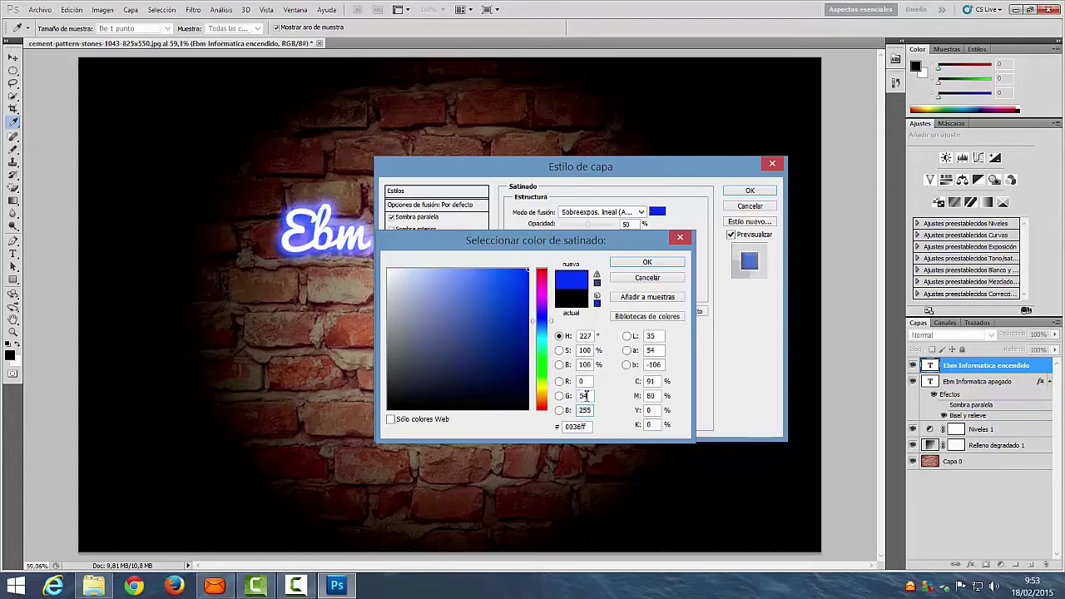
left_click(657, 264)
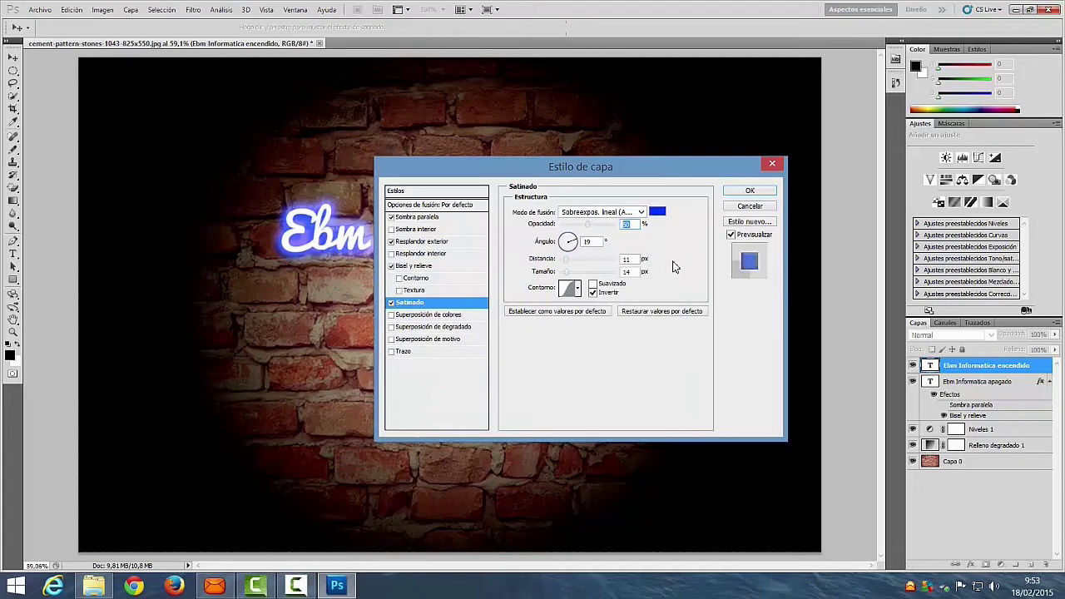
Step: Give the satin 45% opacity, 90° angle, 3 px distance and a smaller size
type("45")
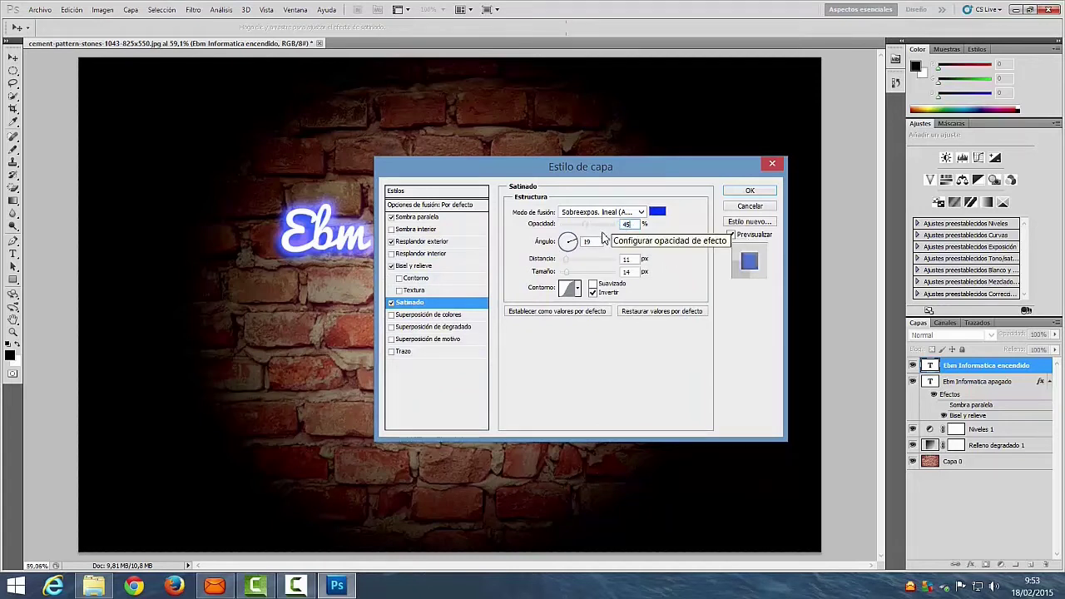
double_click(581, 242)
type("90")
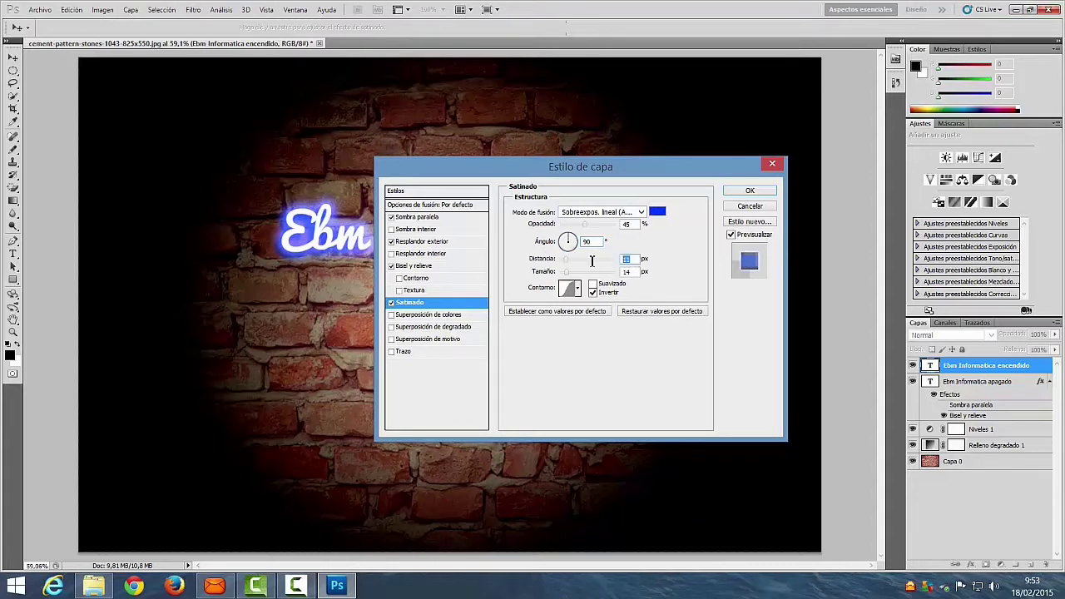
left_click_drag(567, 260, 563, 260)
double_click(628, 273)
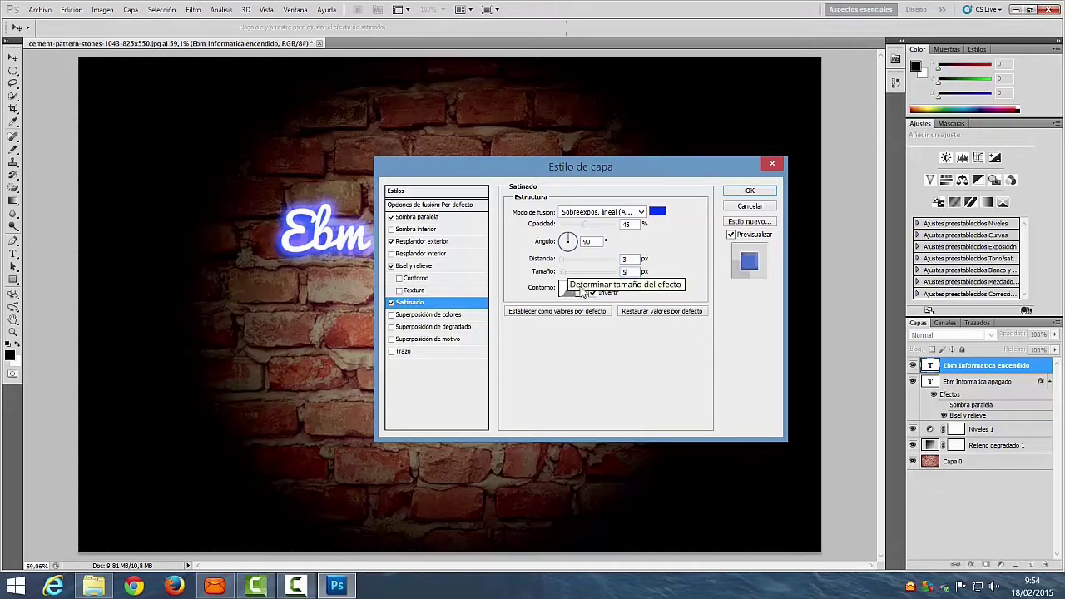
left_click(577, 289)
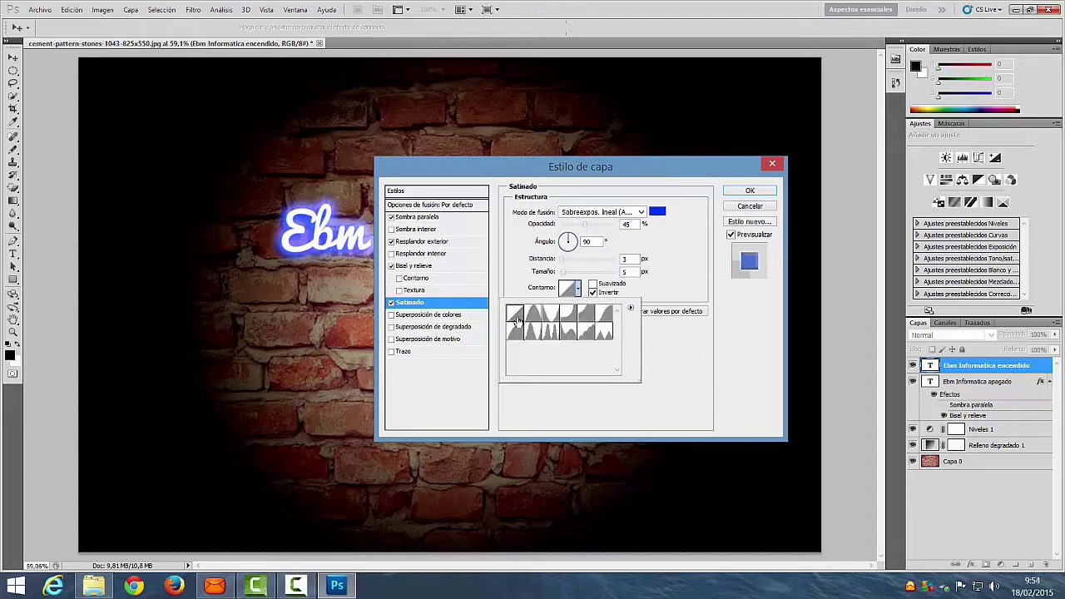
left_click(675, 364)
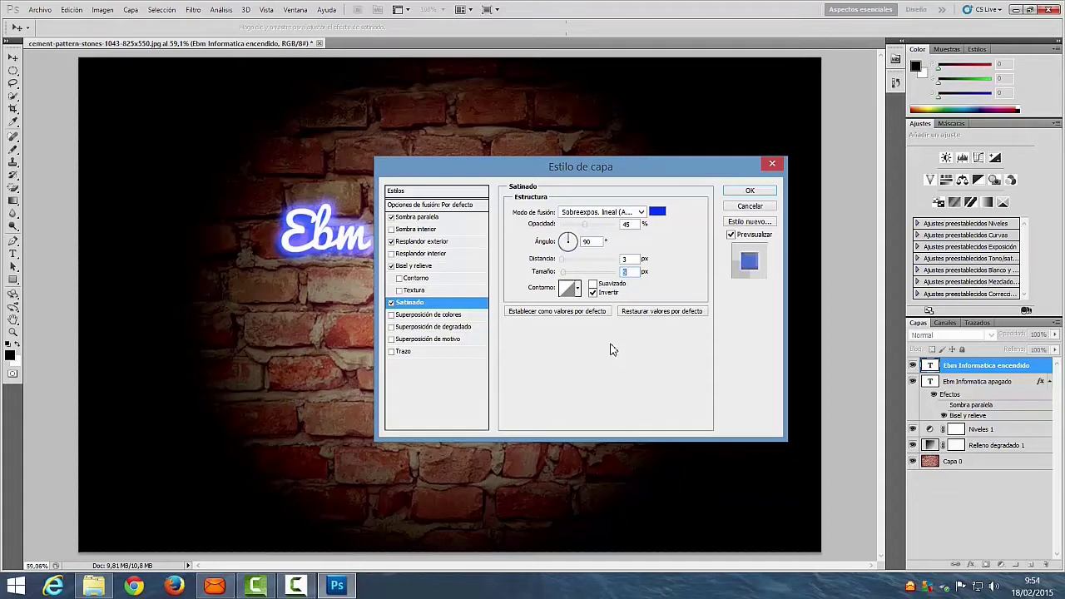
Step: Add a Stroke positioned Inside with Luz fuerte (Hard Light) blend mode
left_click(403, 354)
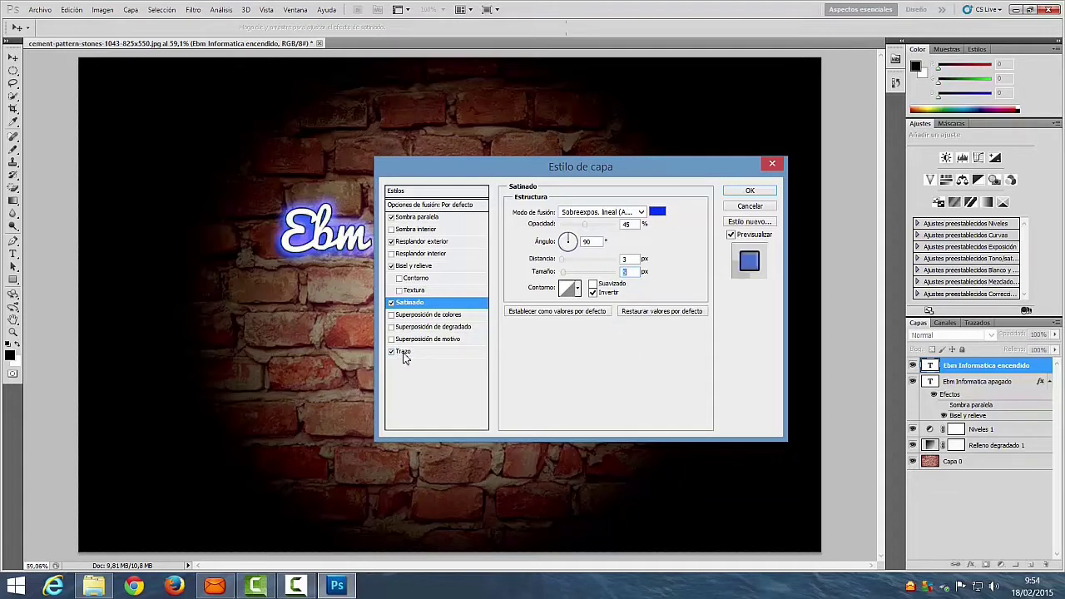
left_click(404, 353)
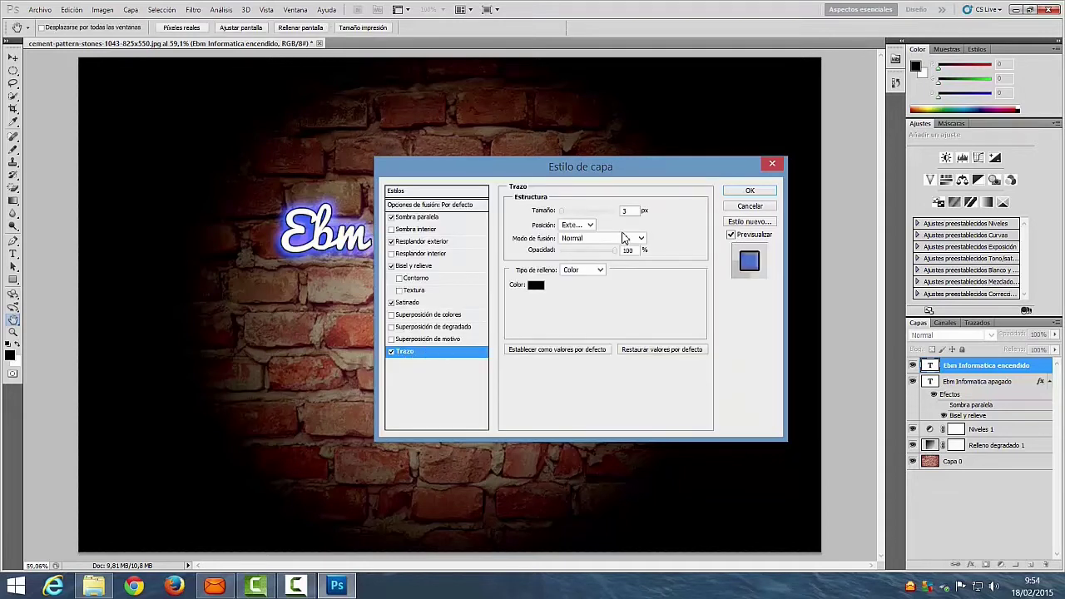
left_click(589, 226)
left_click(582, 247)
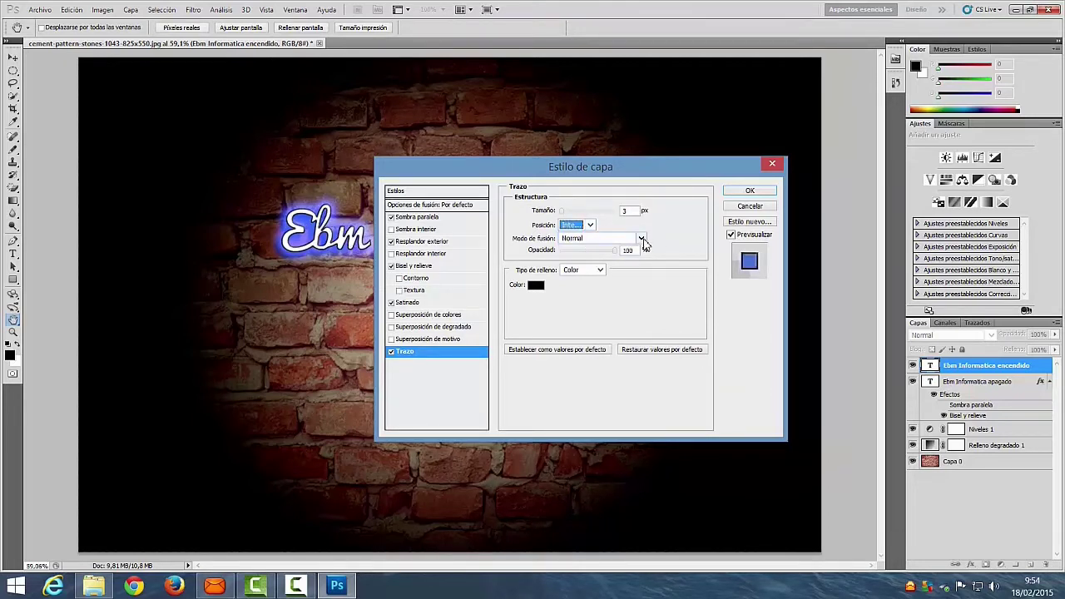
left_click(640, 238)
left_click(628, 194)
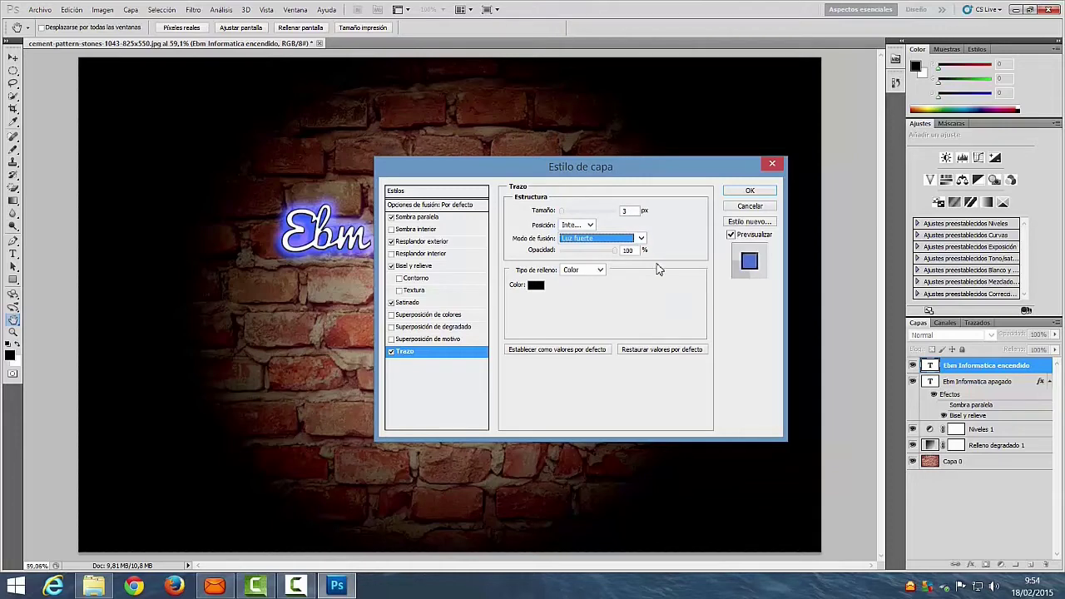
Step: Colour the stroke light blue 579eff and apply the finished layer style
left_click(536, 288)
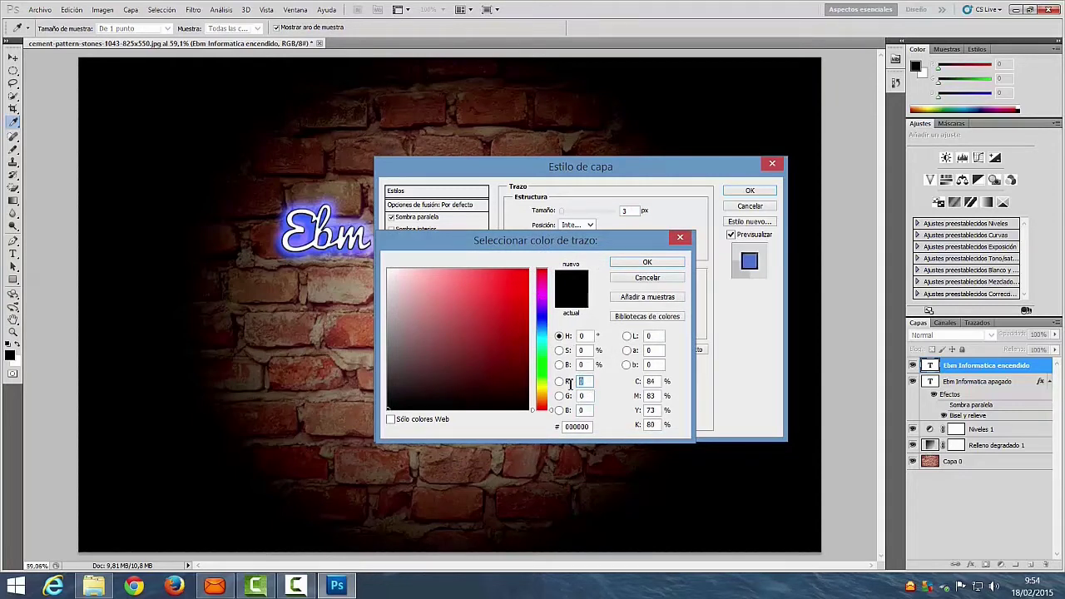
type("87")
key("Tab")
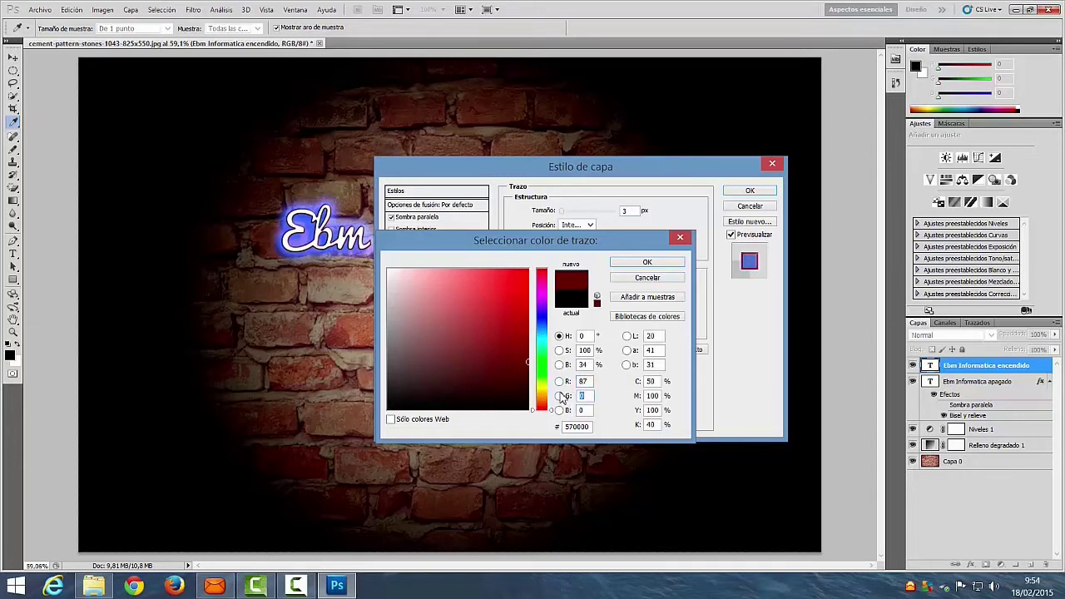
type("158")
key("Tab")
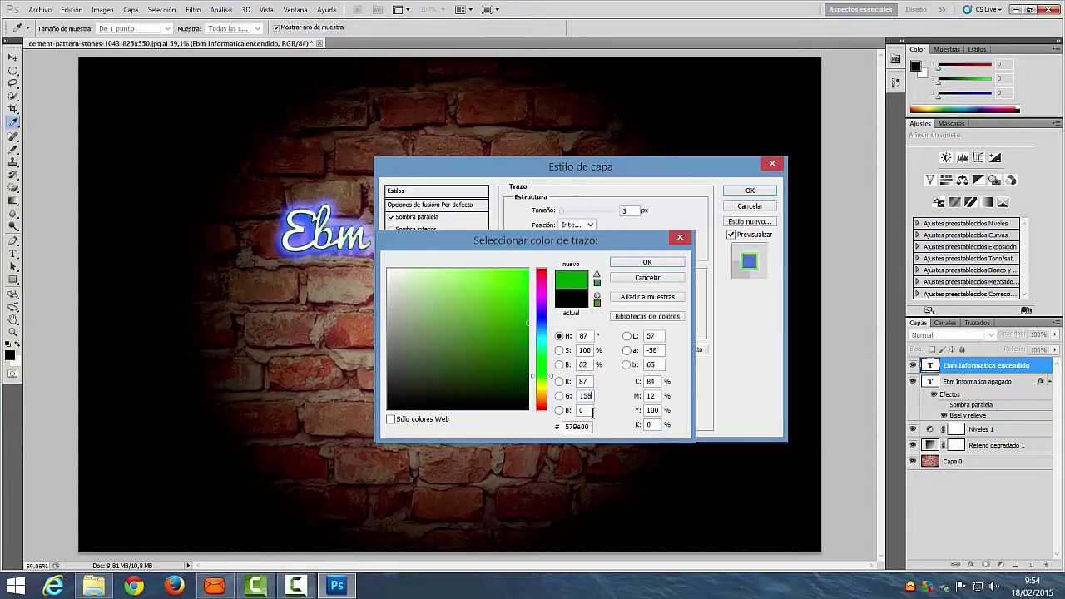
type("255")
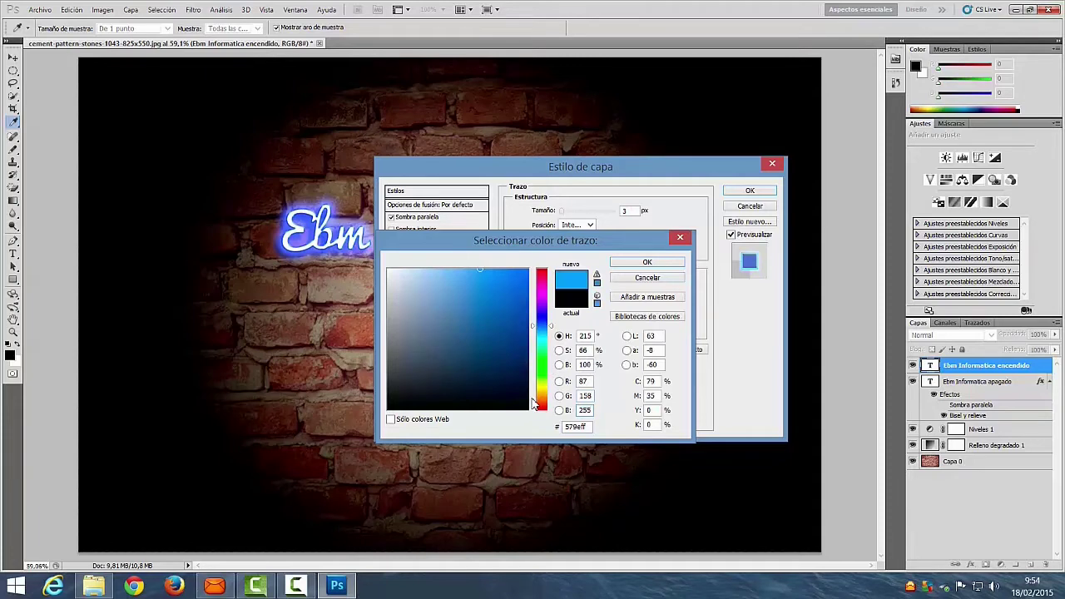
left_click(661, 263)
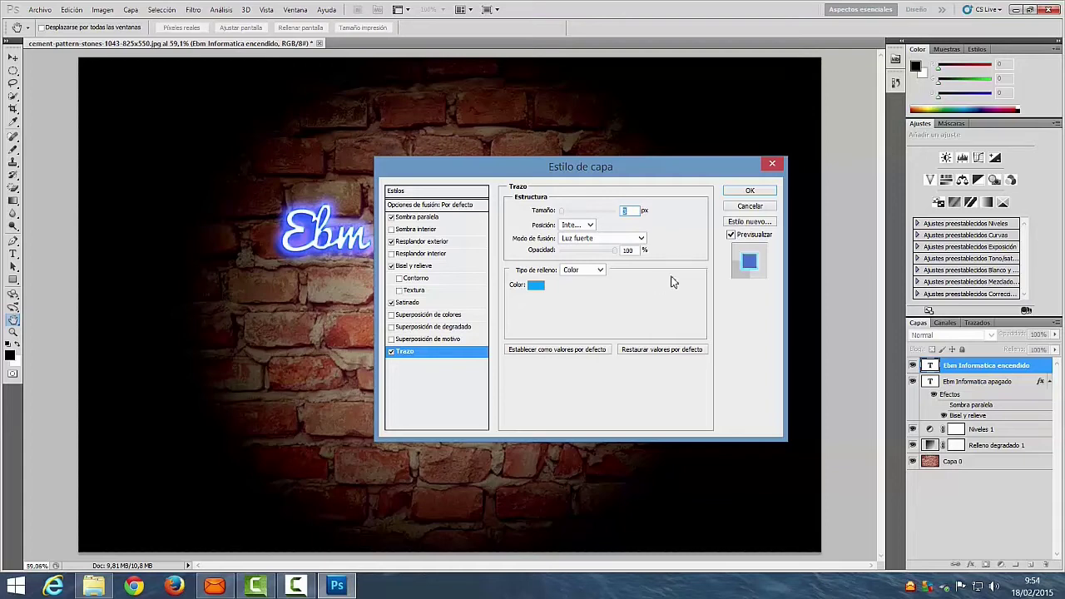
left_click(750, 190)
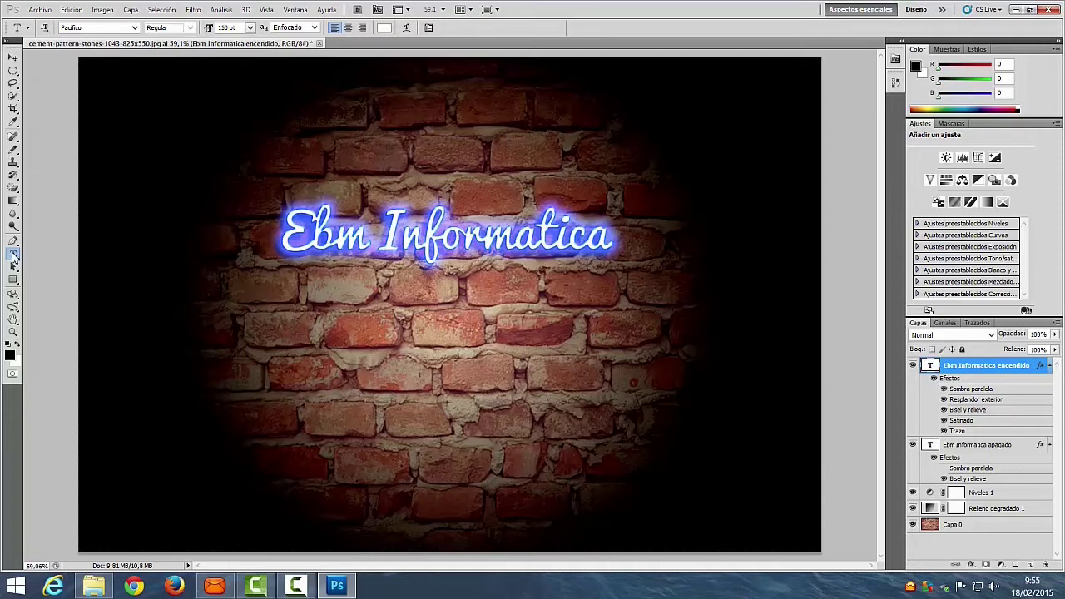
Step: Type 'en Youtube' below the title and move it to centre beneath 'Ebm Informatica'
left_click(13, 257)
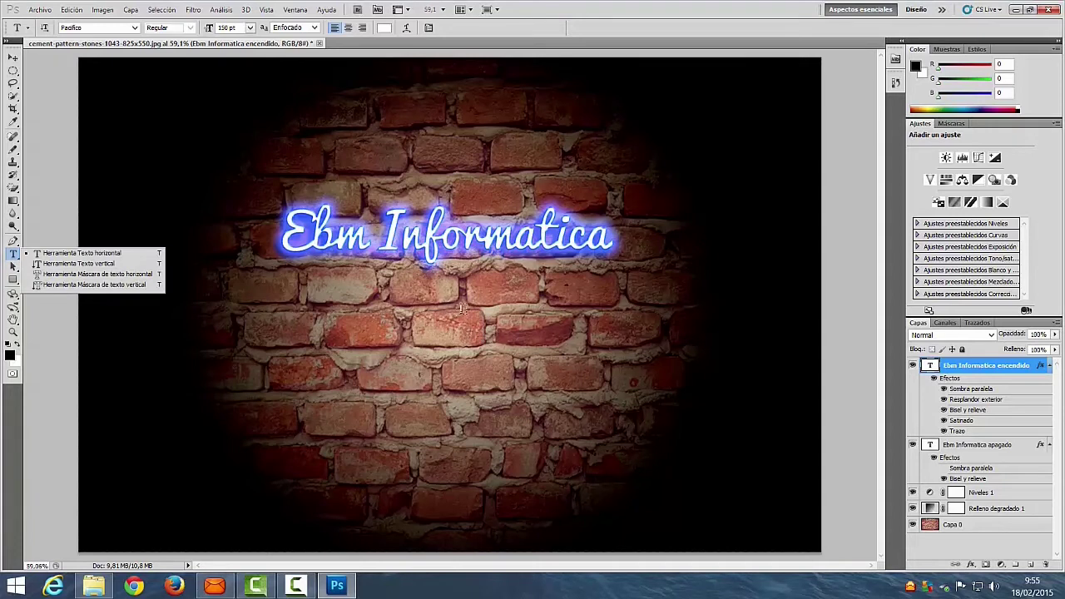
left_click(406, 318)
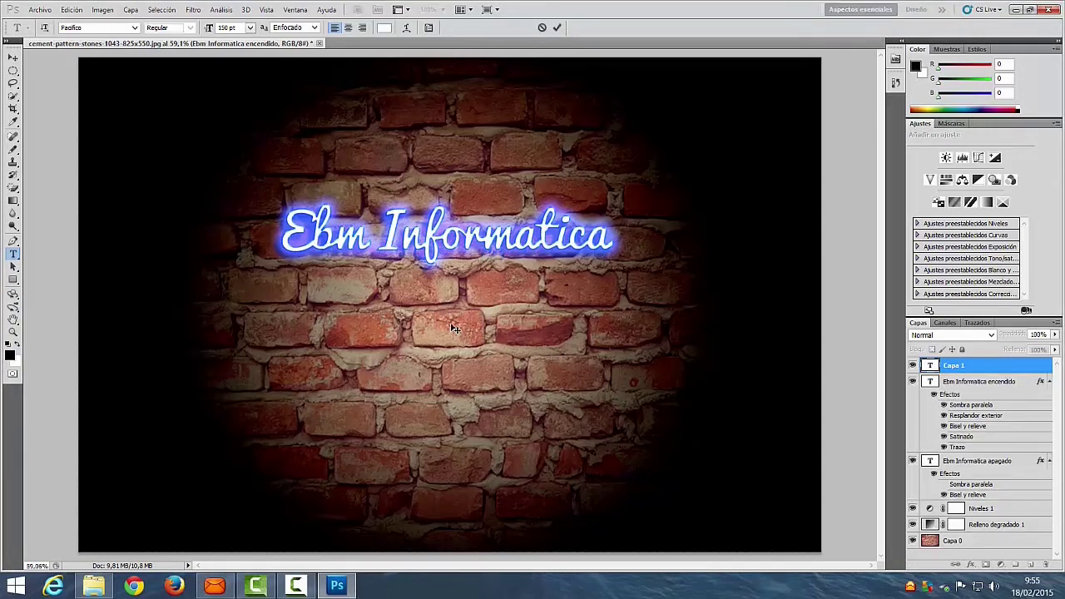
type("E")
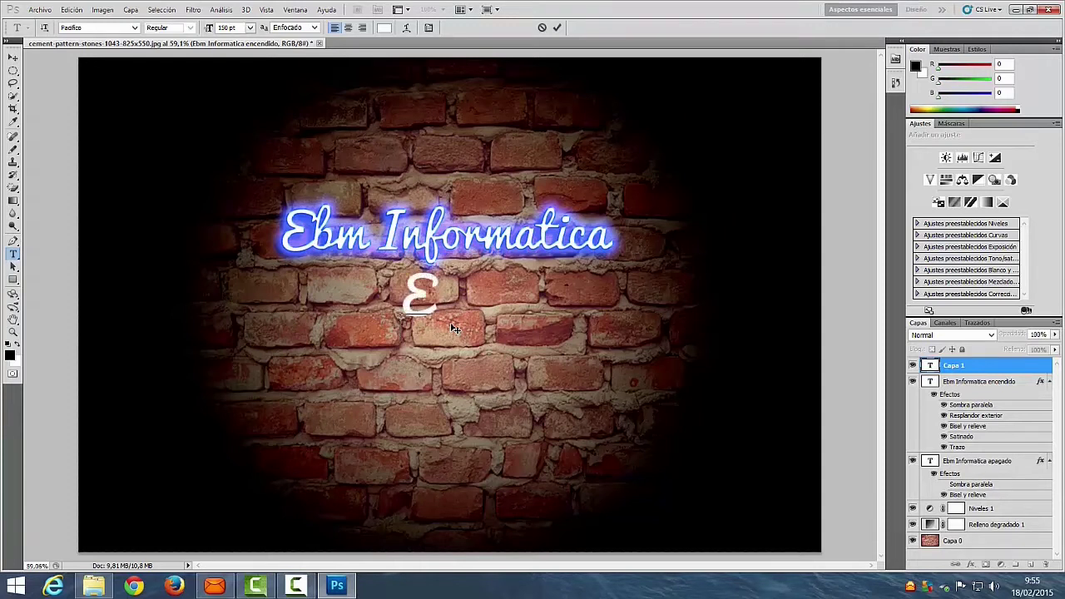
key("BackSpace")
type("en")
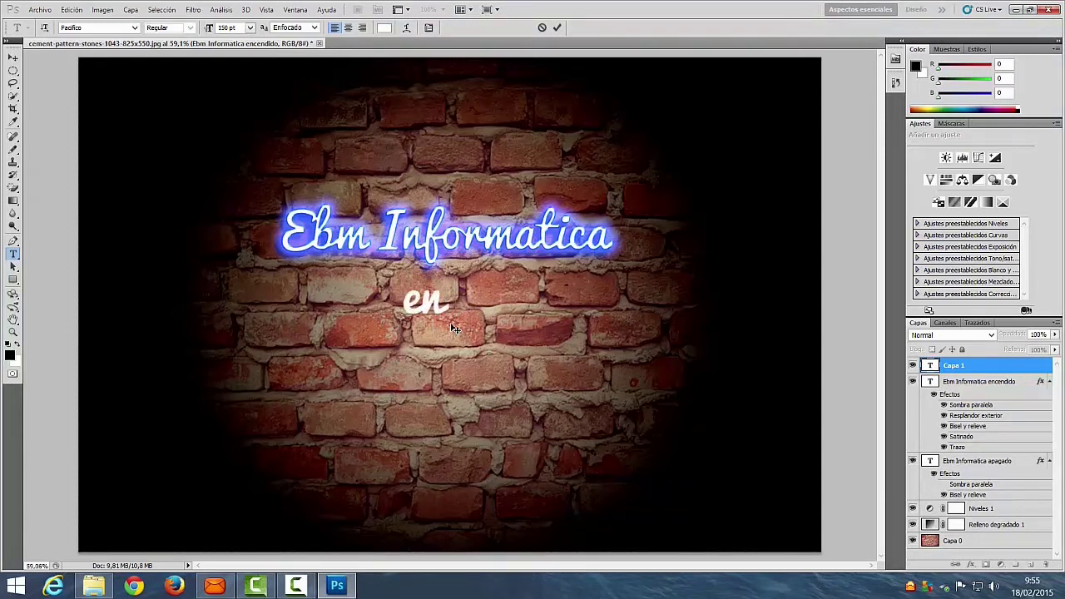
type(" Youtub")
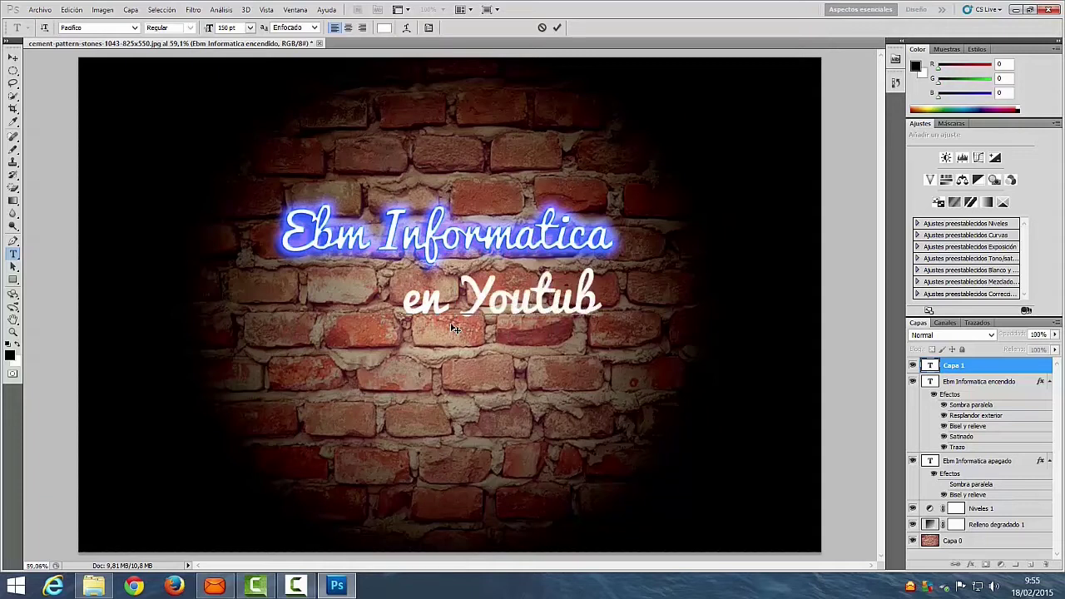
type("e")
left_click(557, 28)
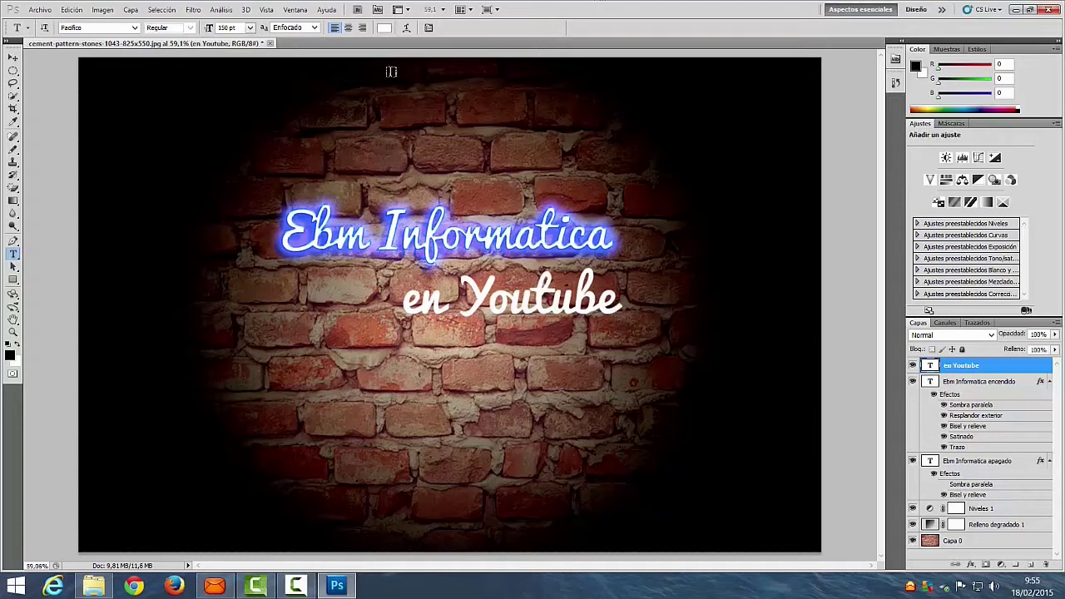
left_click(14, 57)
mouse_move(491, 318)
left_mouse_down()
mouse_move(491, 329)
mouse_move(434, 337)
left_mouse_up()
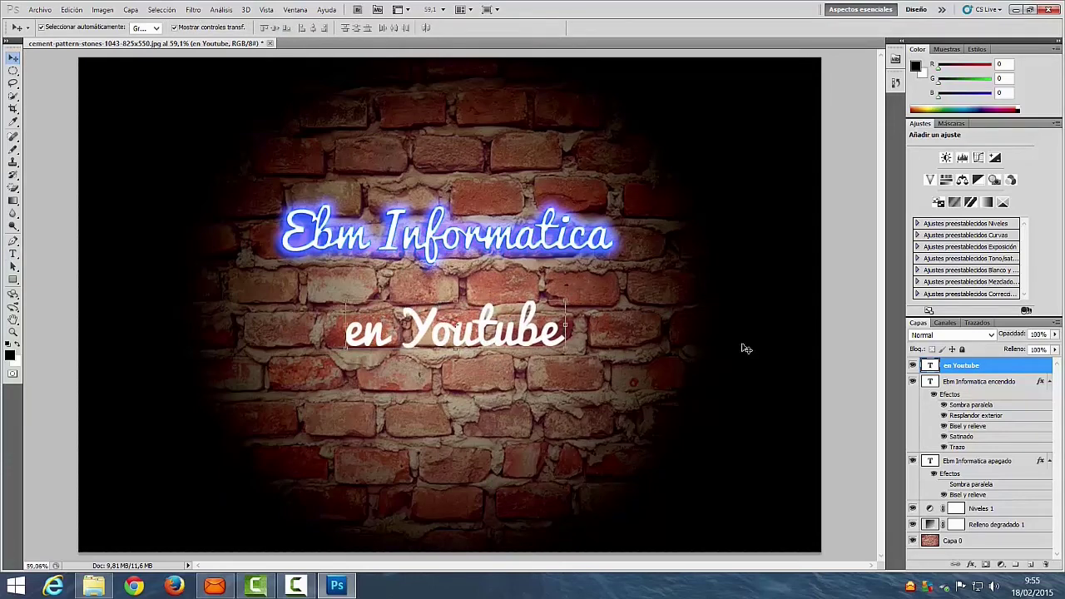
right_click(962, 368)
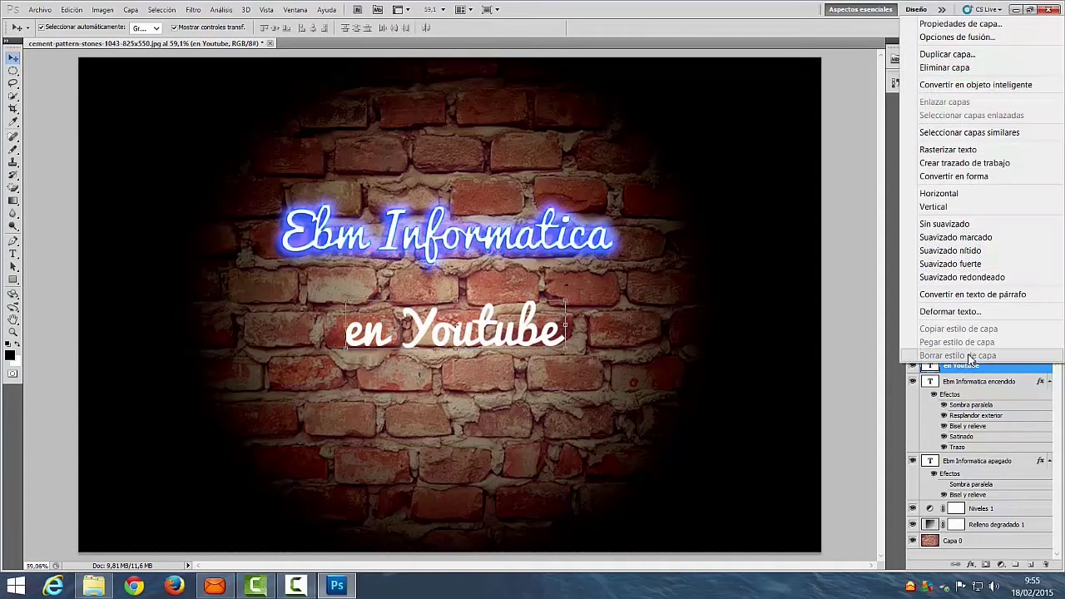
Step: Duplicate the 'en Youtube' layer and rename the original 'en Youtube apagado'
left_click(957, 53)
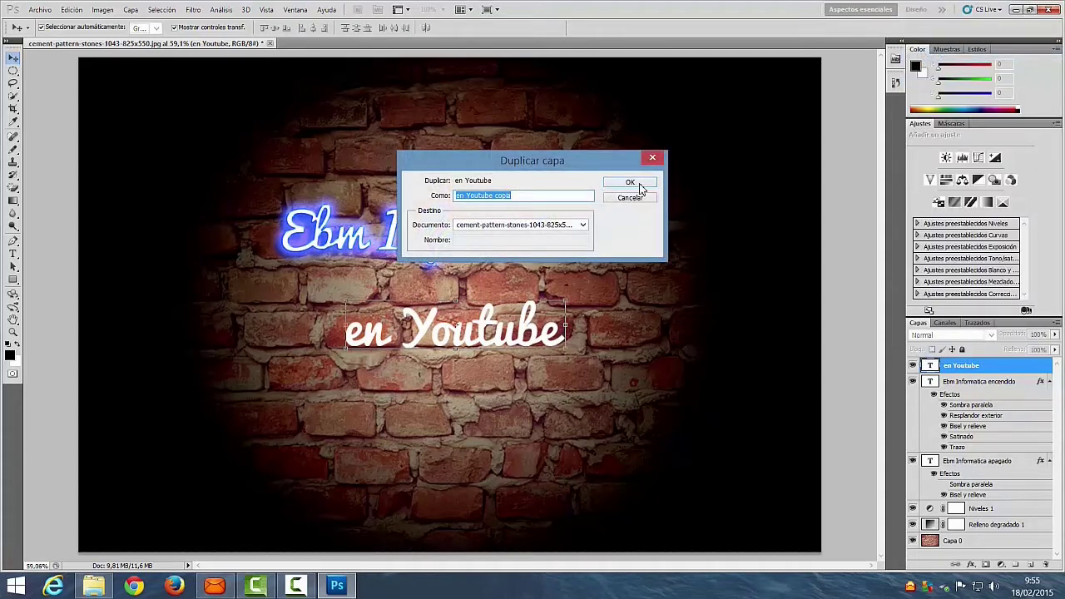
left_click(630, 182)
left_click(978, 384)
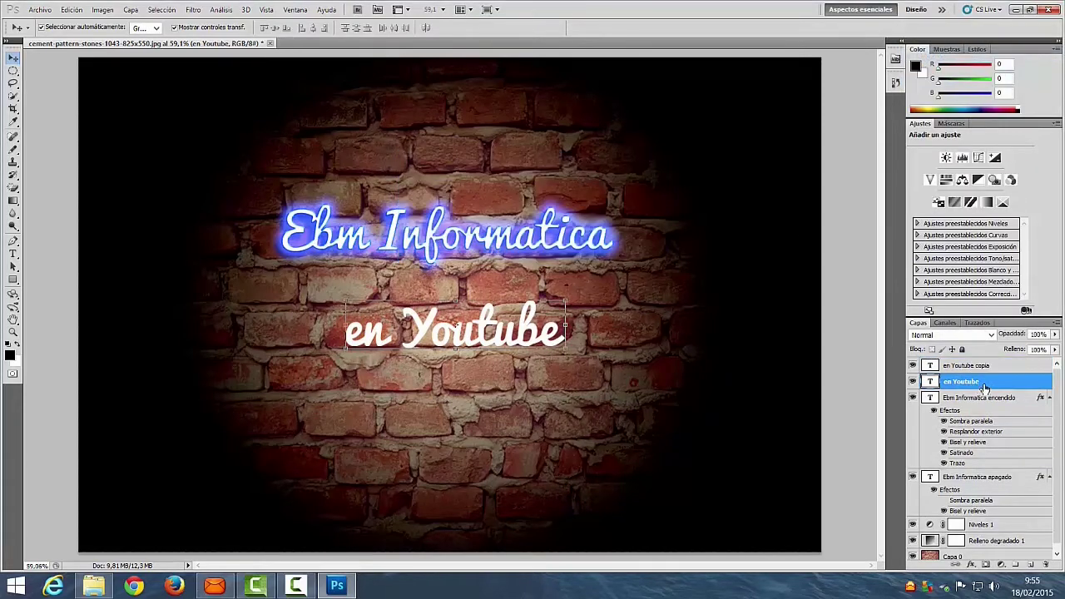
double_click(978, 384)
left_click(979, 382)
type("apagado")
left_click(1005, 367)
Step: Rename the copy 'en Youtube encendido', hide it, and reselect 'en Youtube apagado'
double_click(1002, 370)
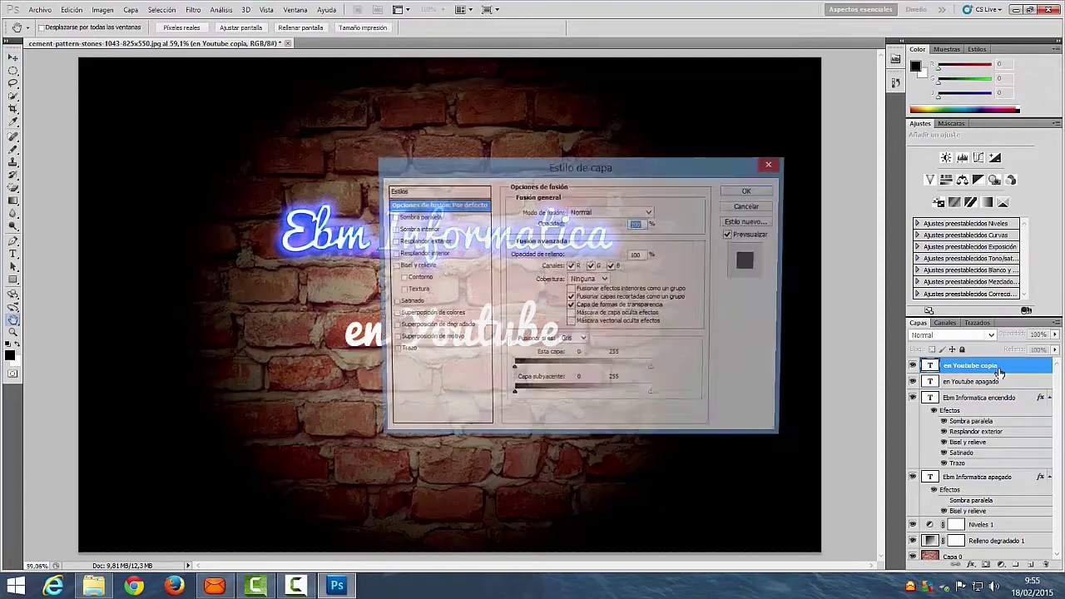
left_click(772, 163)
double_click(985, 366)
left_click(993, 366)
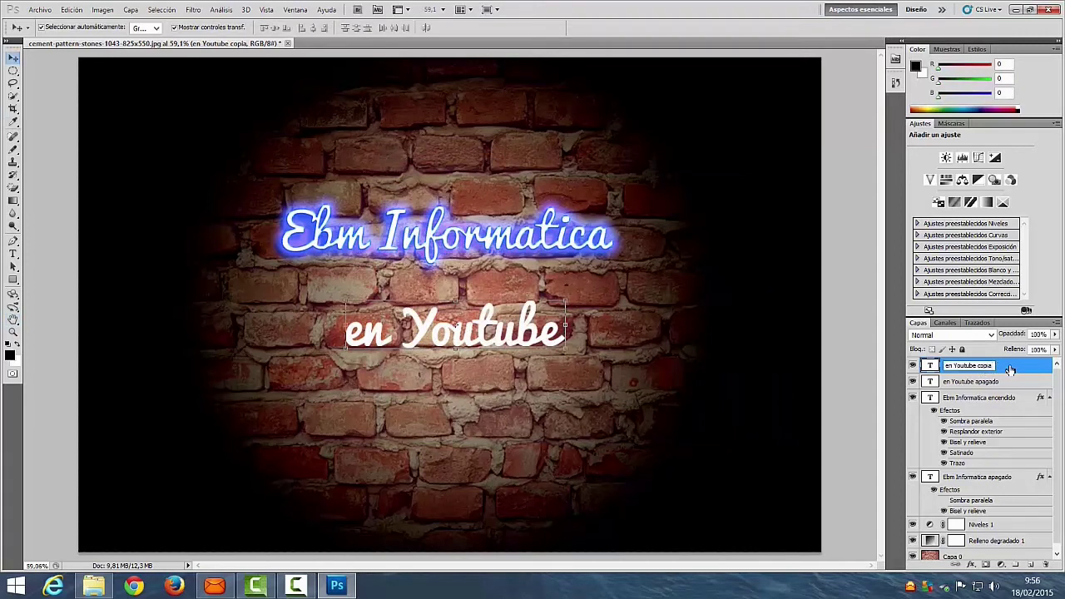
key("BackSpace")
type("encendid")
key("Return")
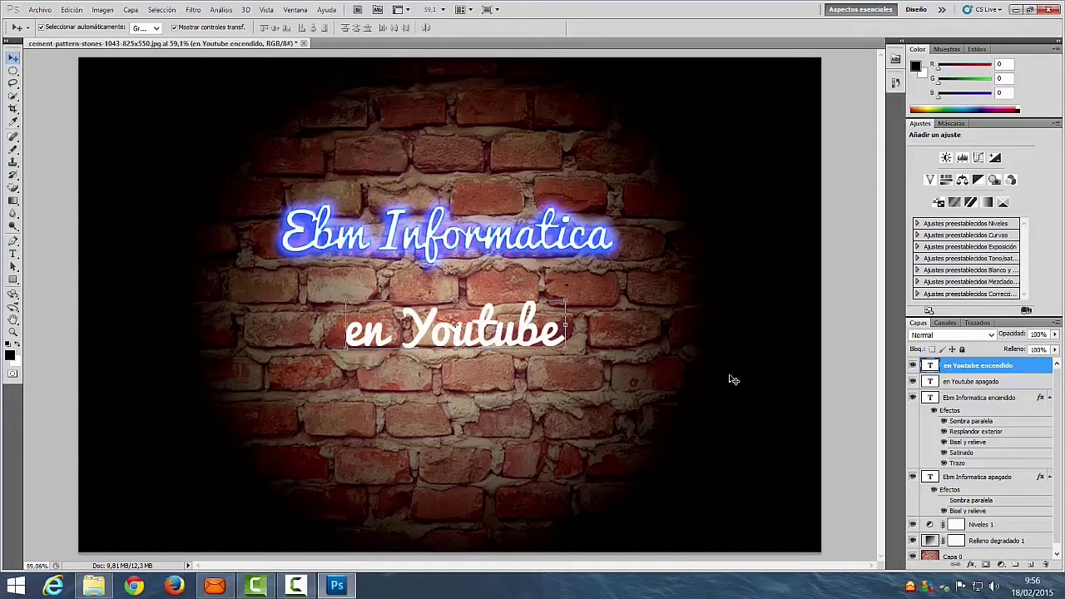
left_click(912, 366)
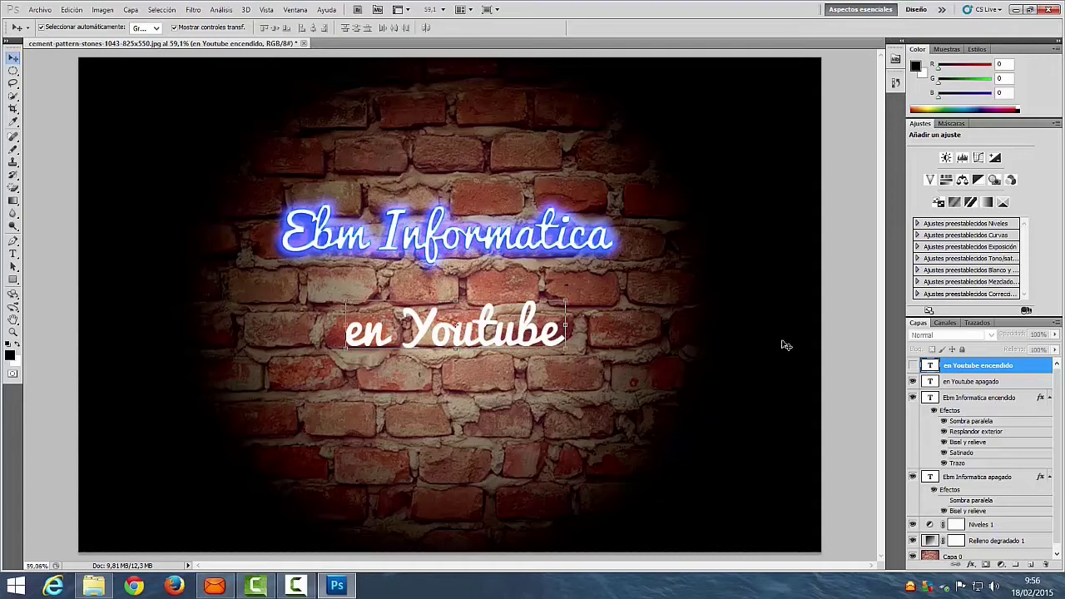
left_click(971, 381)
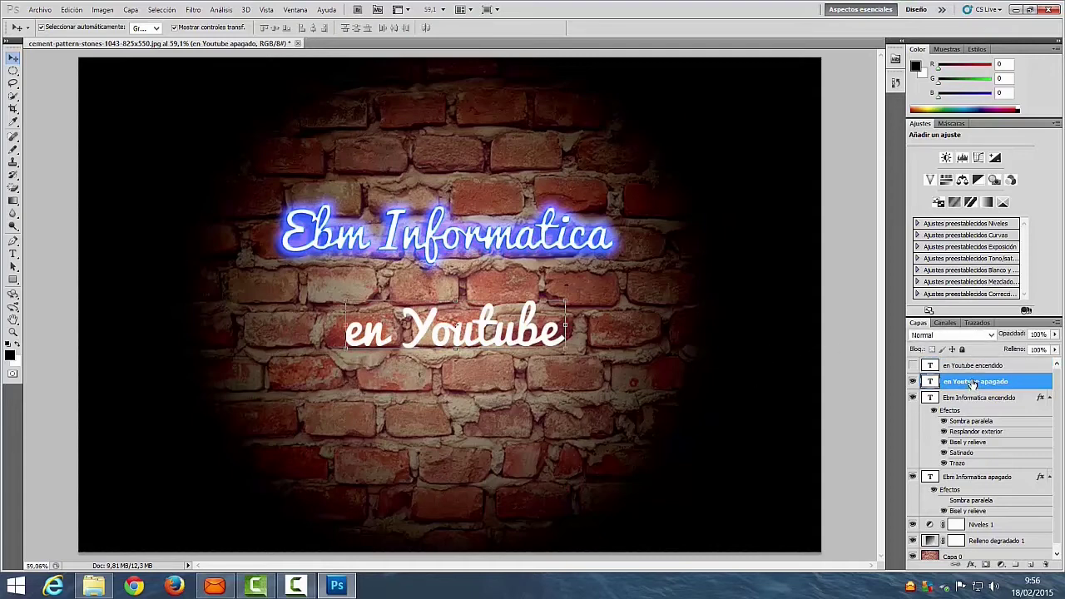
right_click(971, 382)
Step: Add a Normal-mode drop shadow at 100% opacity to 'en Youtube apagado'
left_click(958, 53)
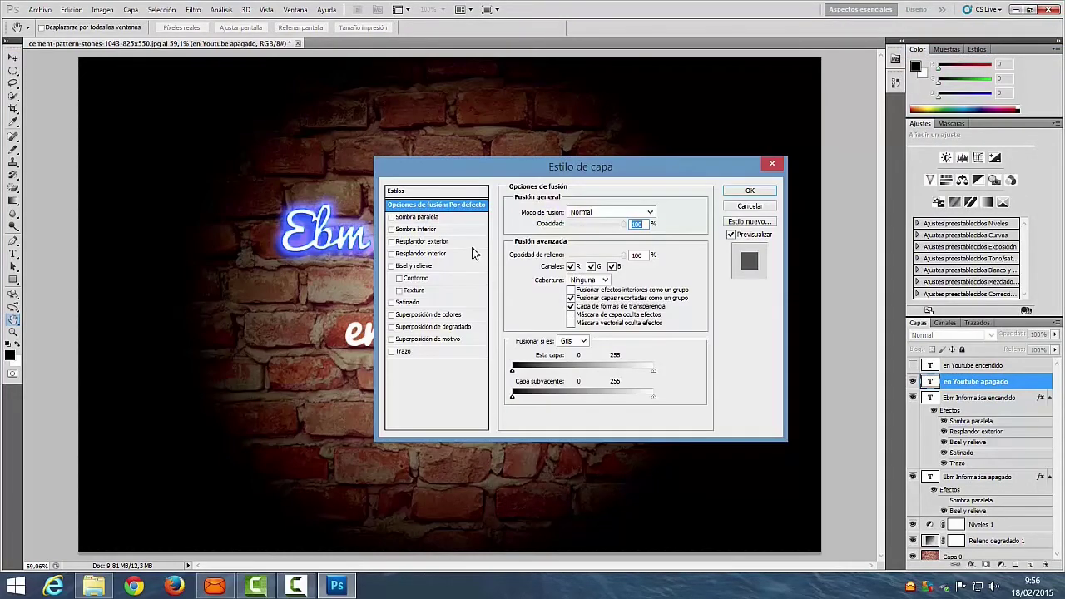
left_click(392, 217)
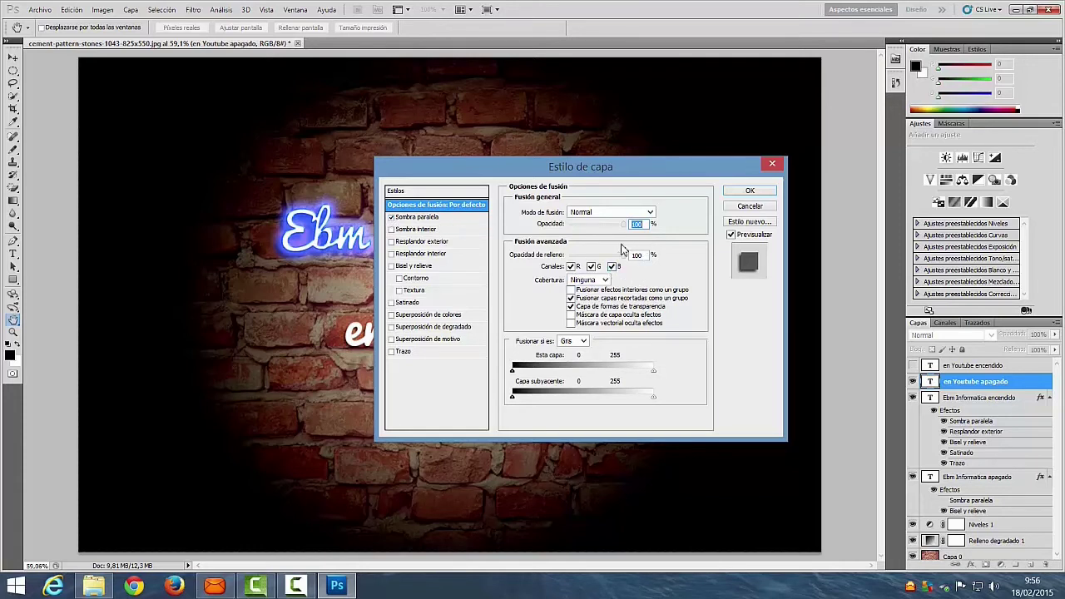
left_click(432, 218)
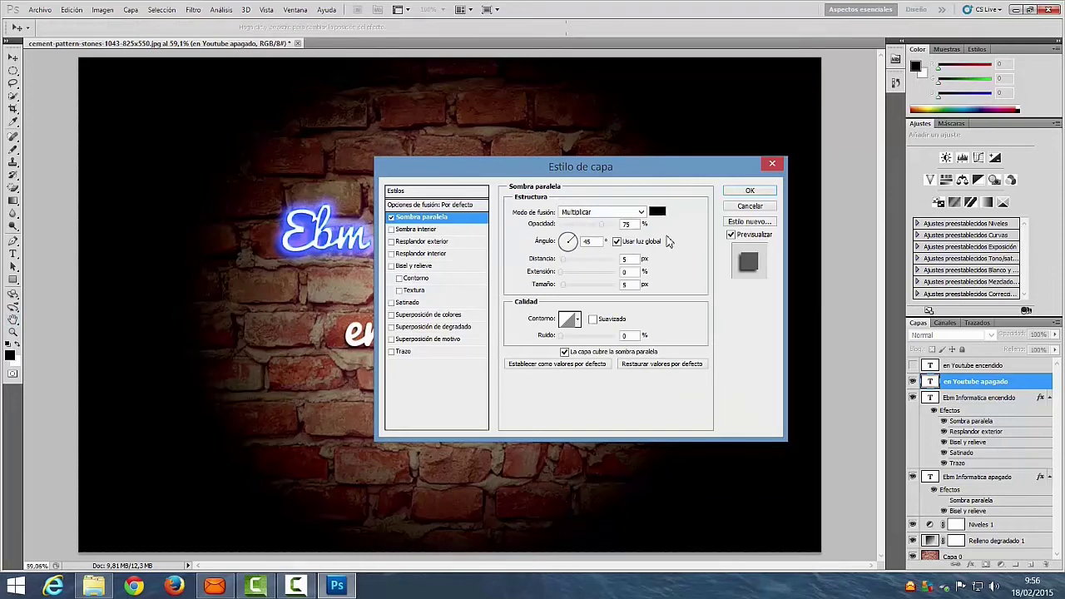
left_click(640, 211)
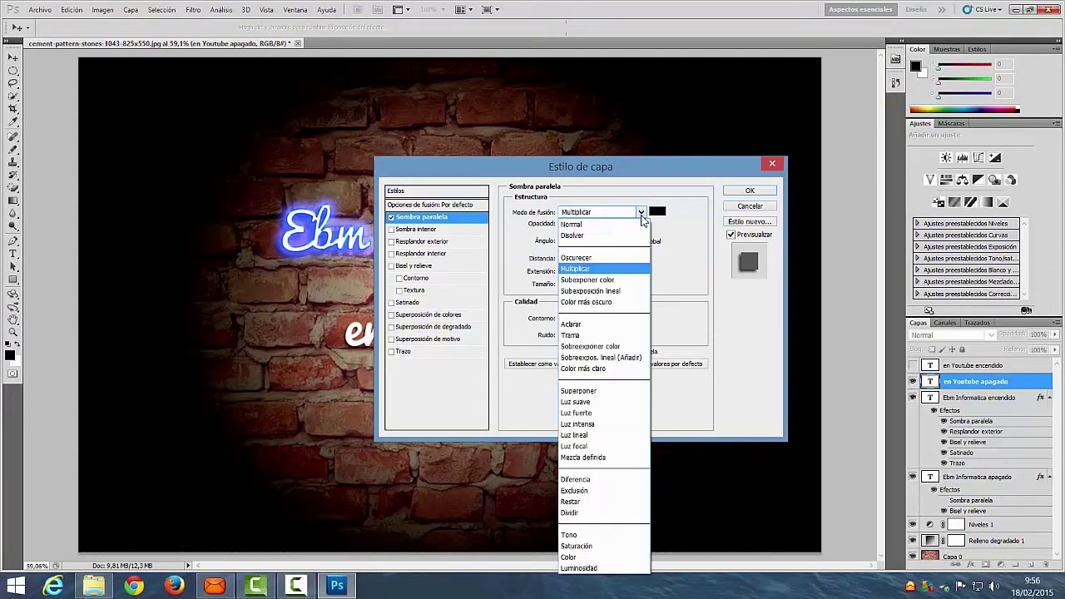
scroll(638, 224, "up", 3)
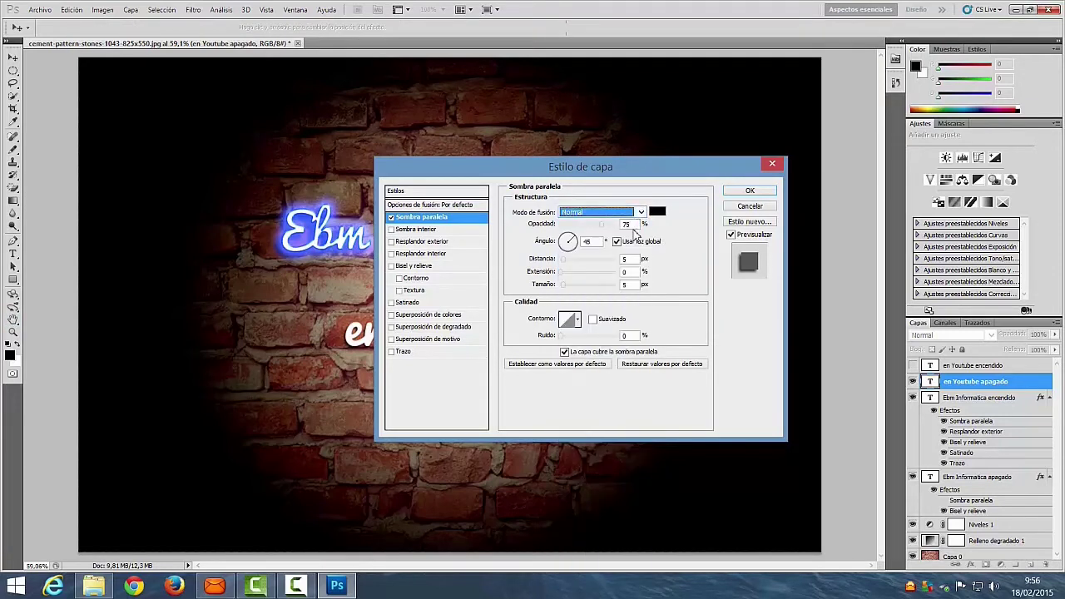
left_click(637, 225)
scroll(637, 233, "up", 5)
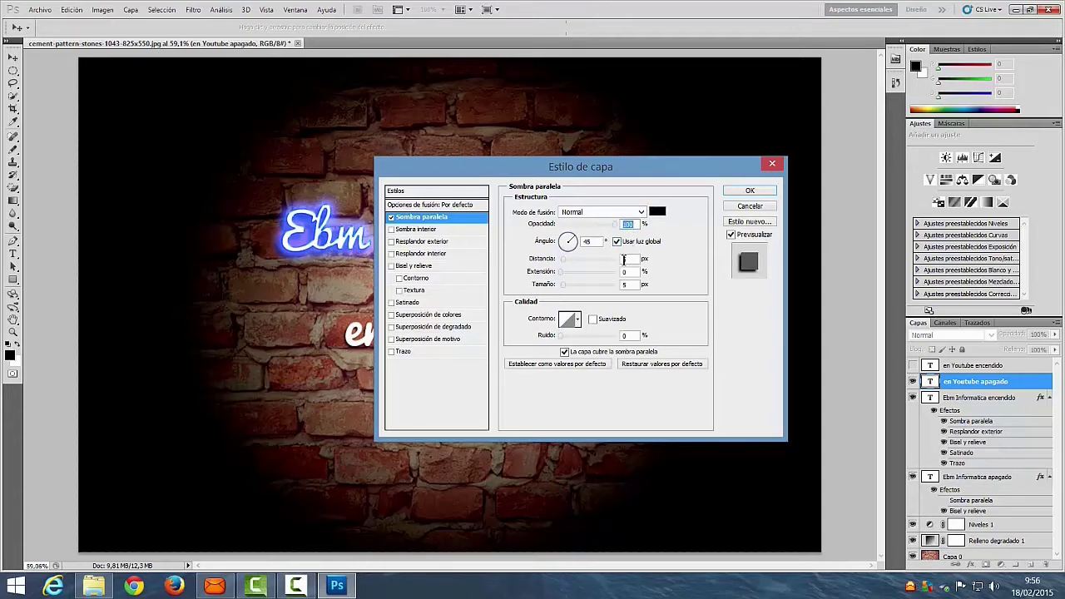
Step: Set the drop shadow distance to 13 px and spread to 15%
left_click(634, 259)
double_click(622, 260)
type("13")
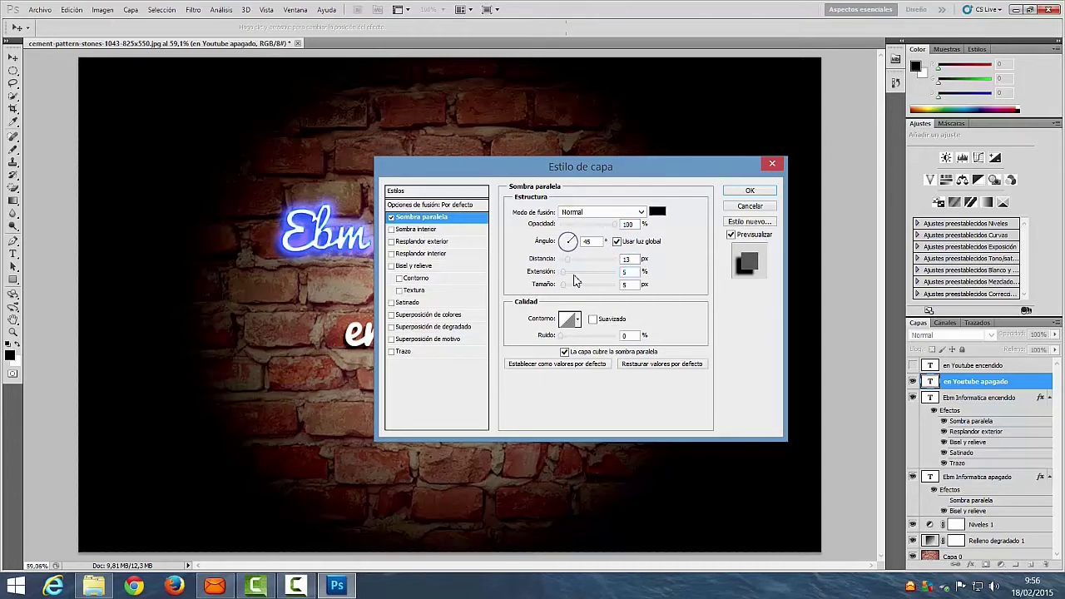
type("1")
type("15")
mouse_move(586, 176)
left_mouse_down()
mouse_move(690, 53)
mouse_move(631, 145)
left_mouse_up()
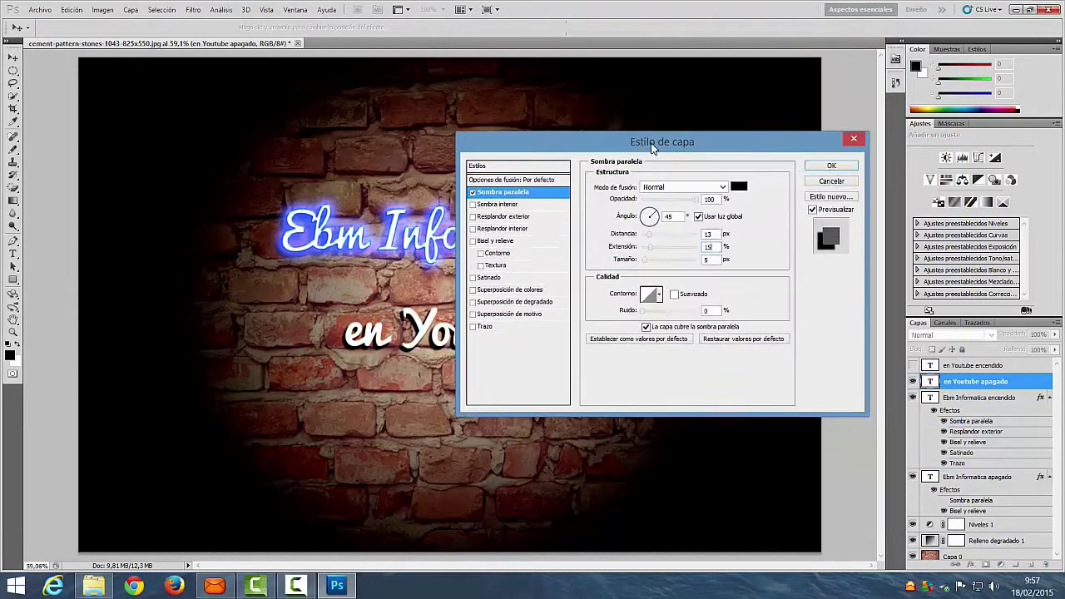
left_click_drag(631, 145, 626, 144)
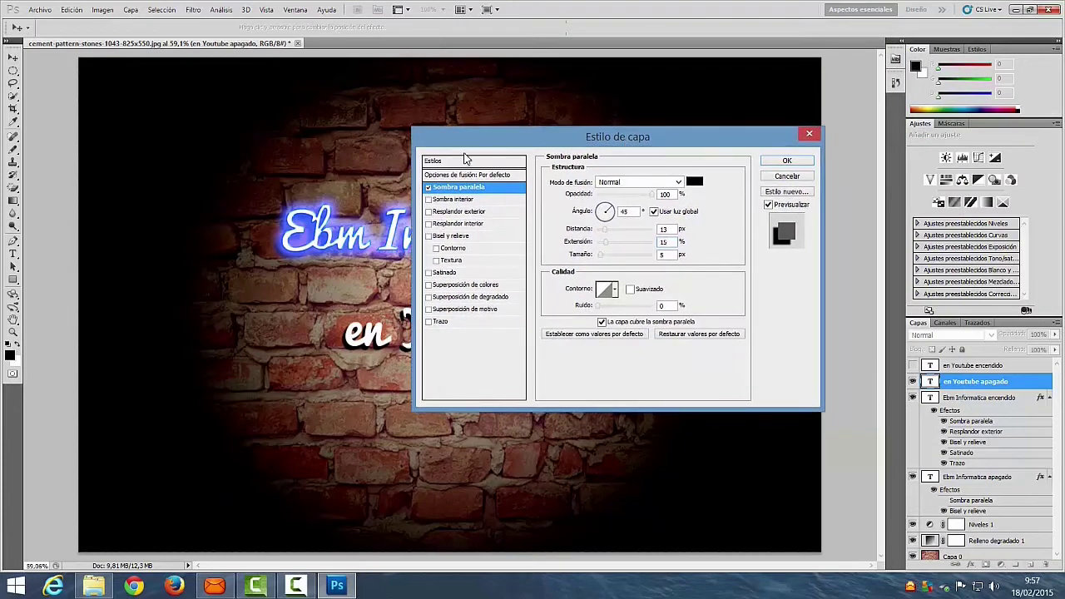
left_click(453, 236)
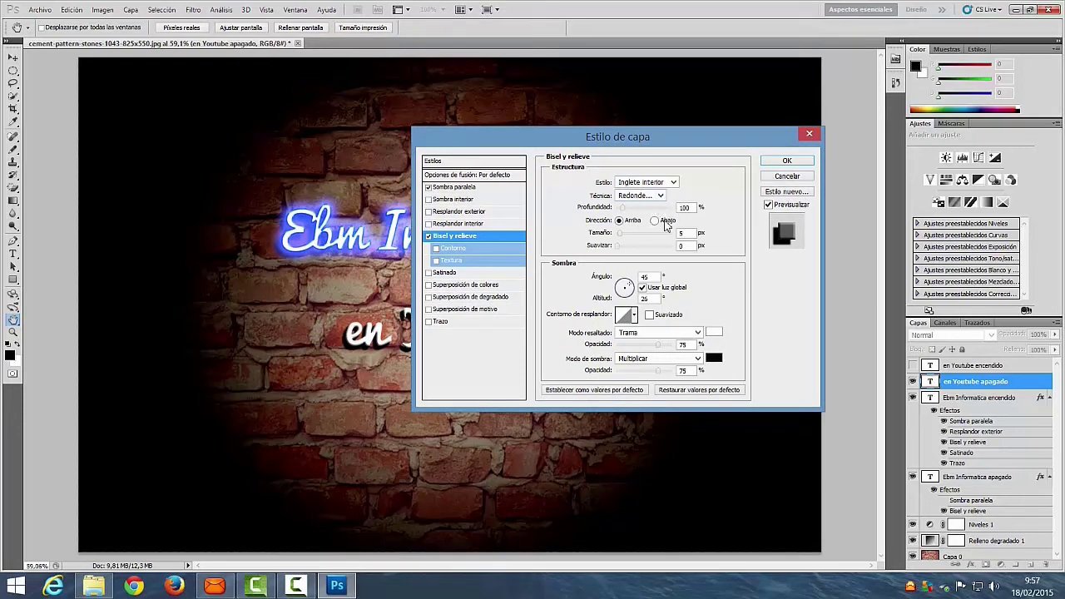
Step: Set the bevel depth to 215%, shadow mode to Sobreexponer color, and a jagged gloss contour
left_click_drag(692, 208, 668, 208)
type("215")
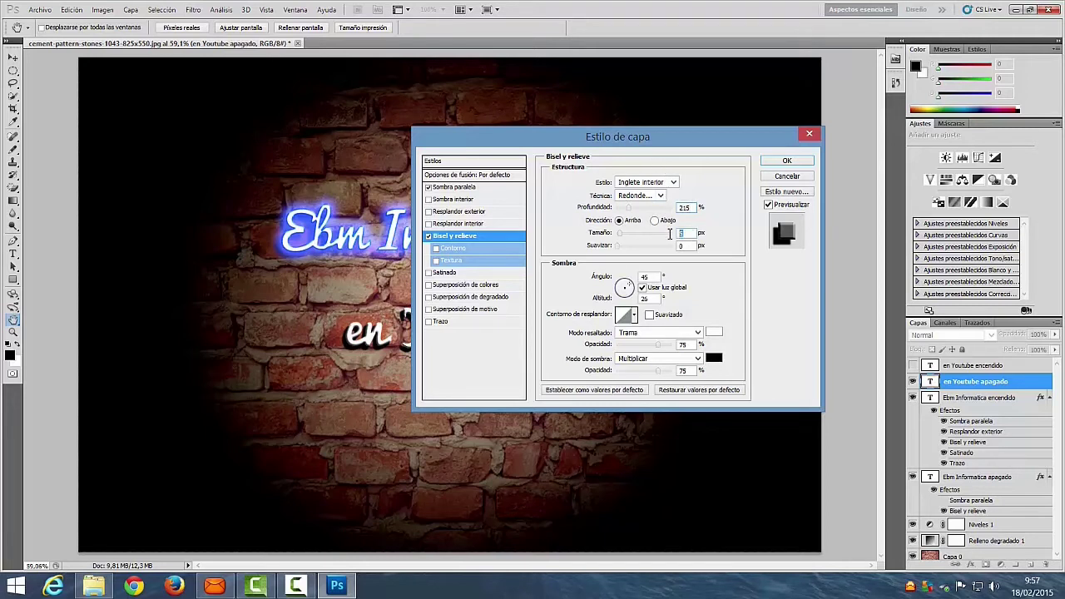
type("4")
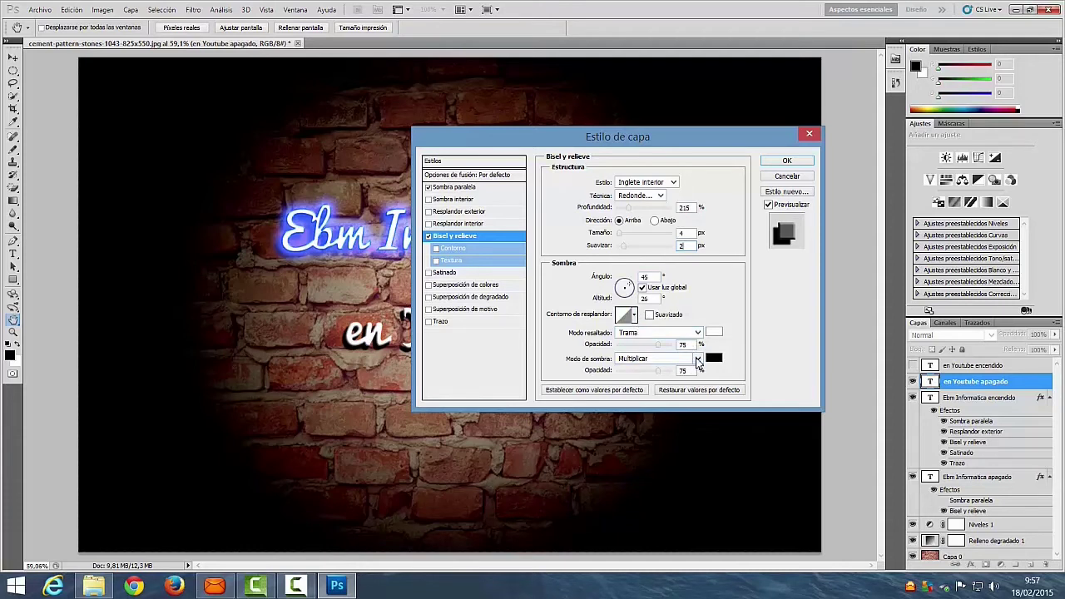
left_click(697, 359)
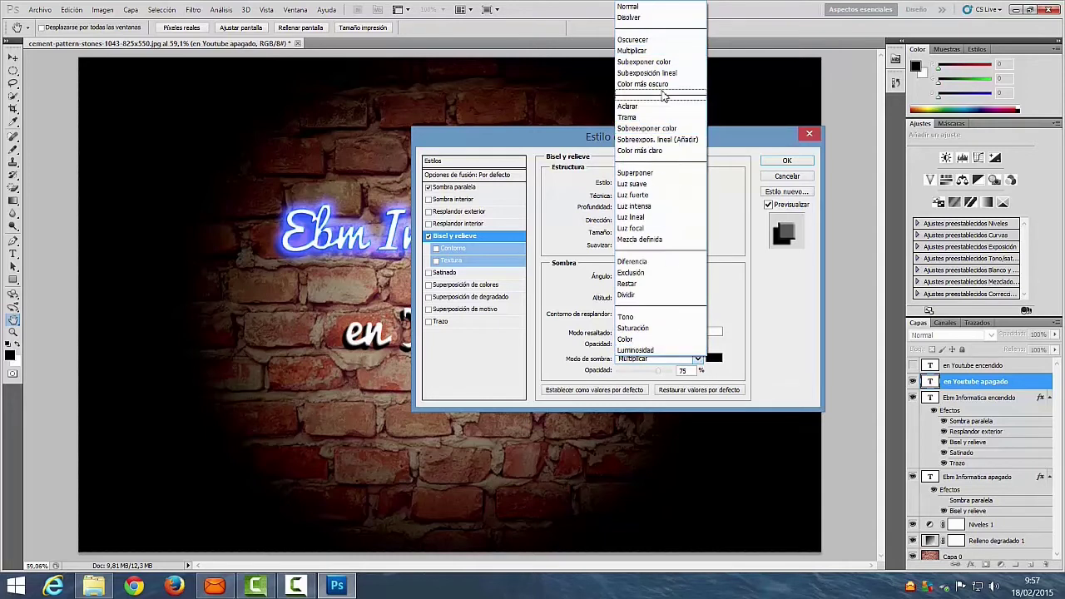
left_click(670, 128)
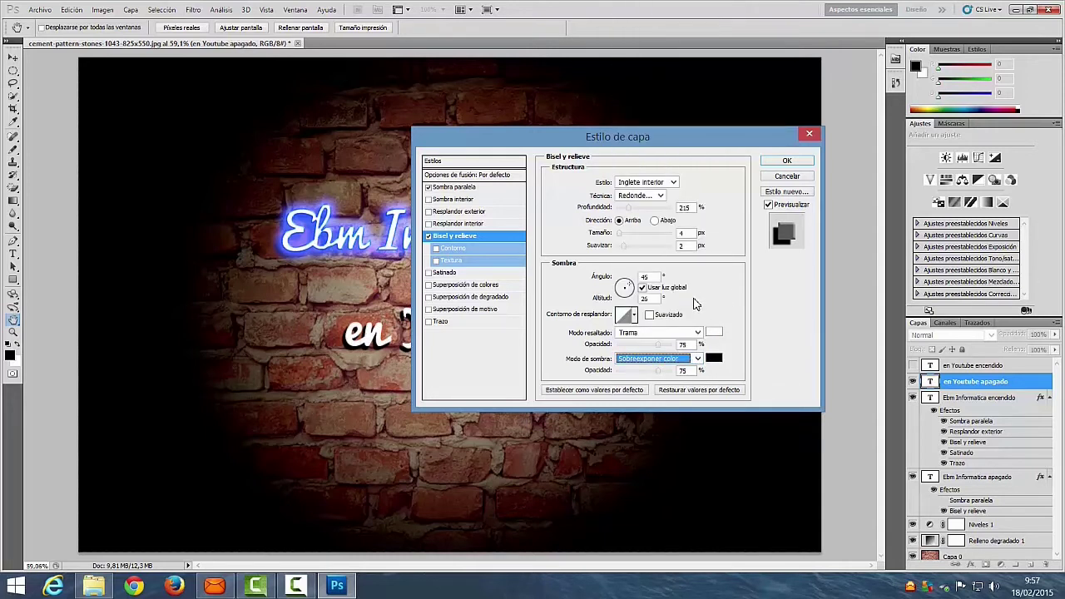
left_click(636, 316)
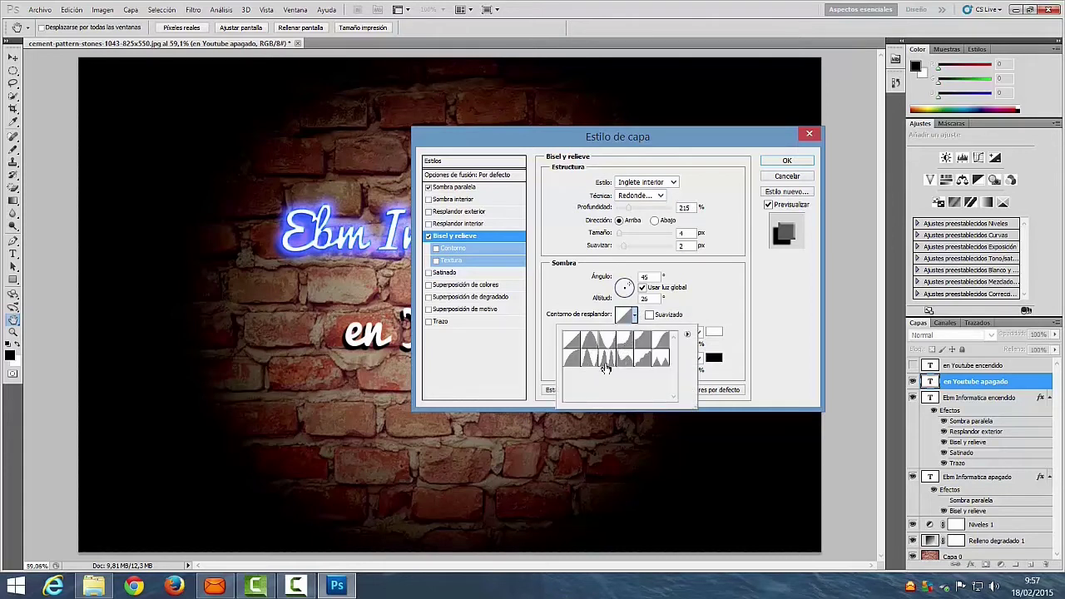
left_click(607, 359)
Step: Raise the bevel highlight opacity to 100 and apply the layer style
left_click(737, 301)
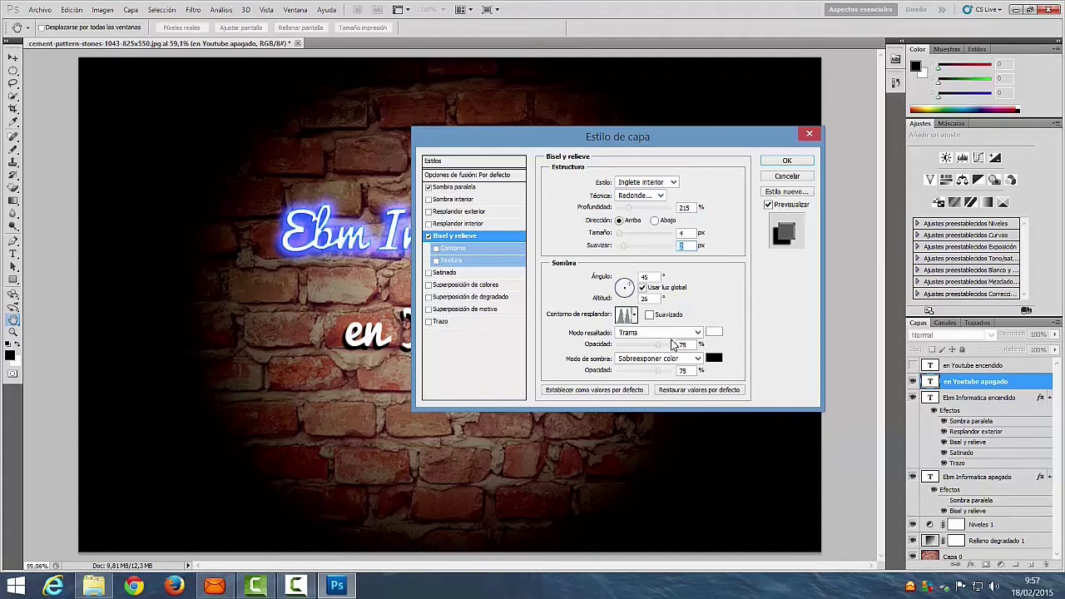
left_click_drag(657, 345, 701, 350)
double_click(684, 343)
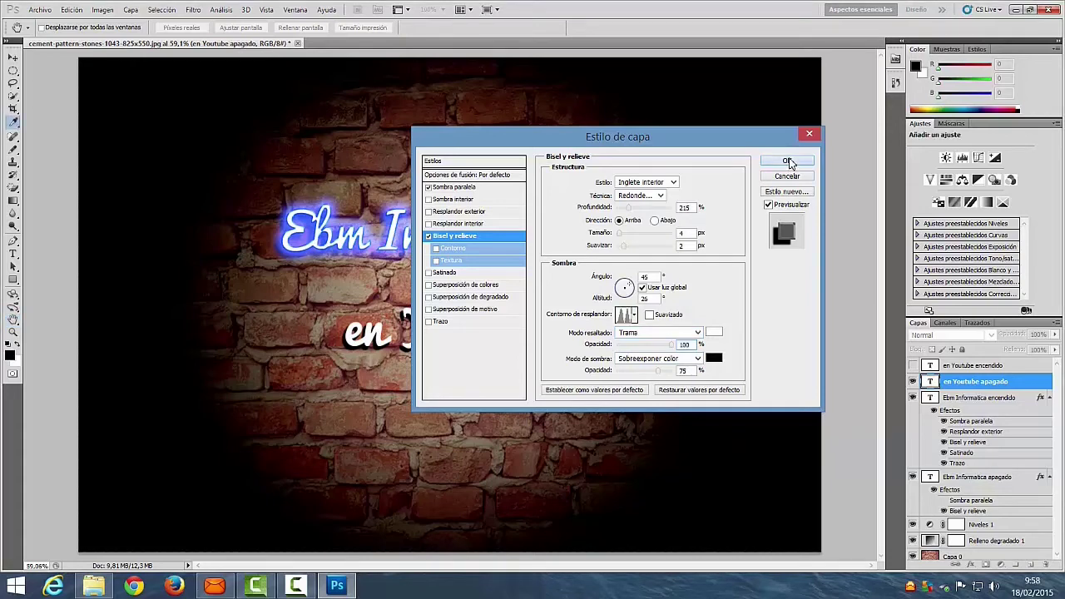
left_click(784, 161)
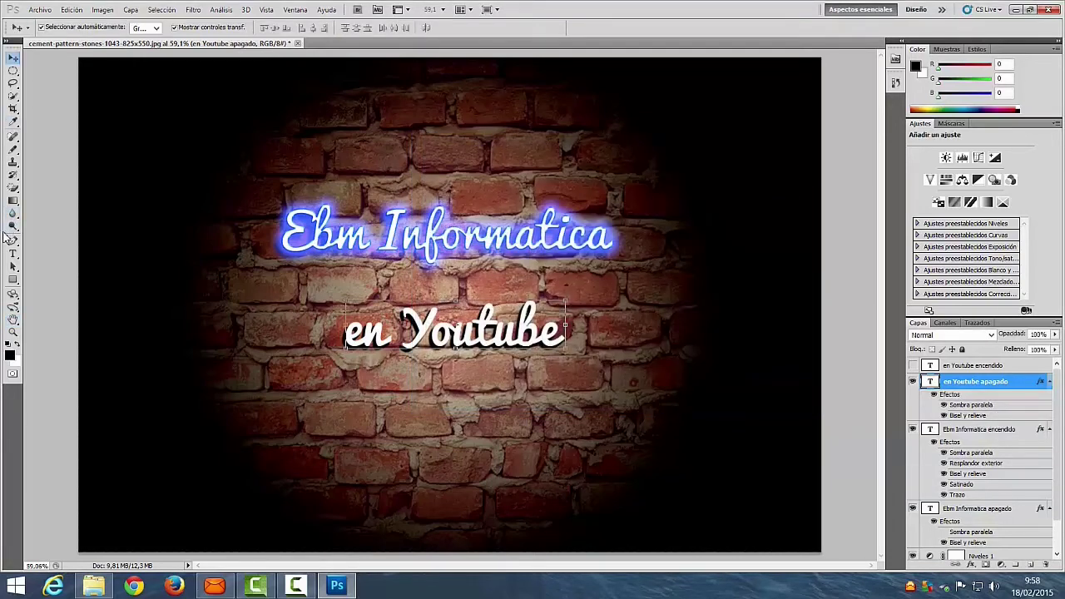
left_click(12, 254)
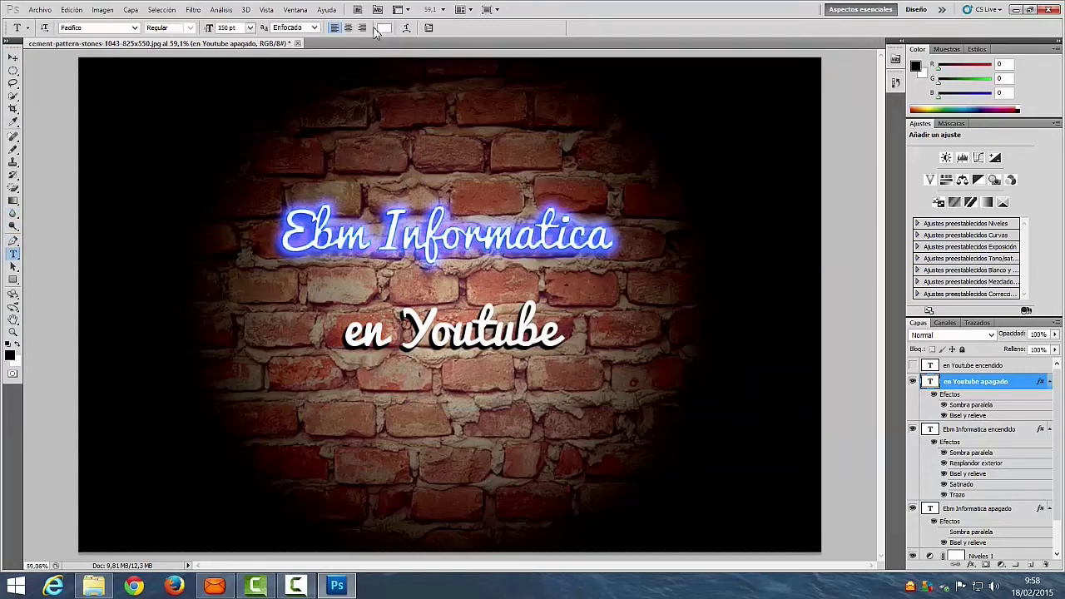
Step: Set the text colour to dark magenta (R 57, G 0, B 38)
left_click(380, 28)
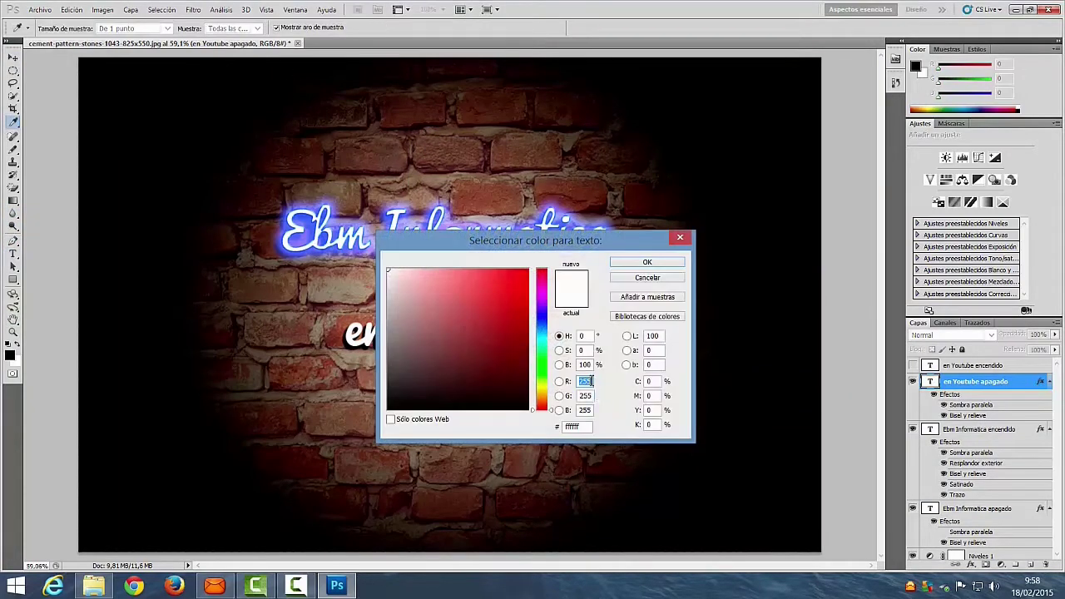
type("57")
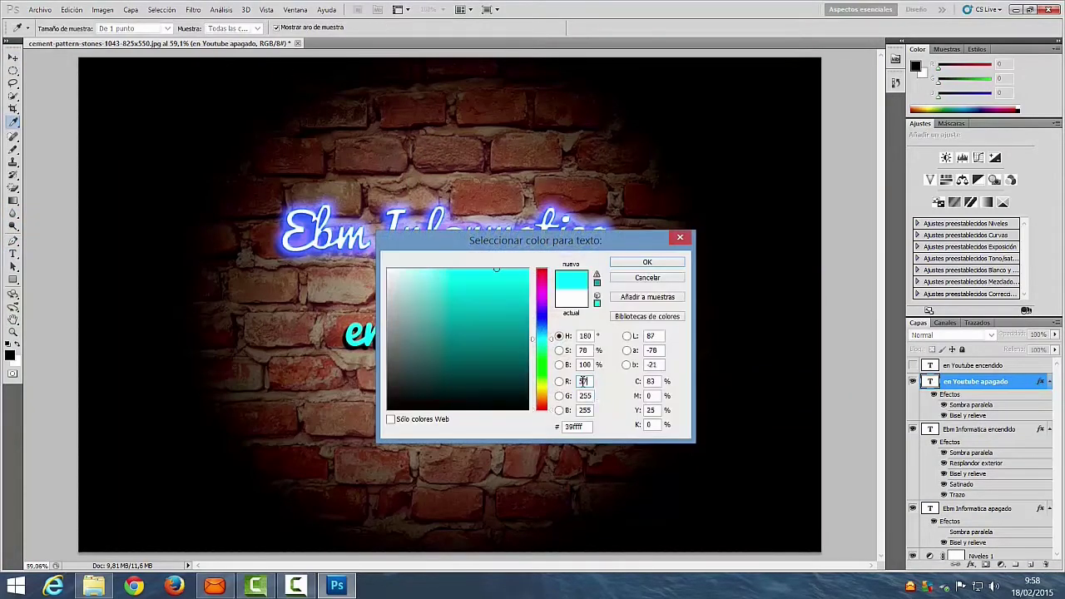
key("Tab")
type("0")
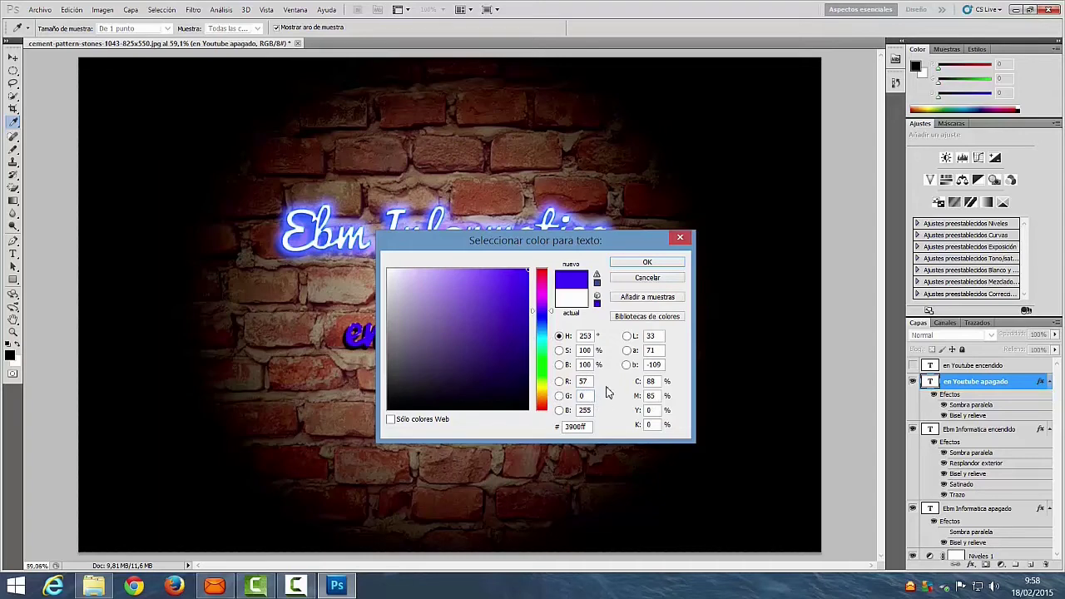
left_click_drag(593, 410, 530, 406)
type("38")
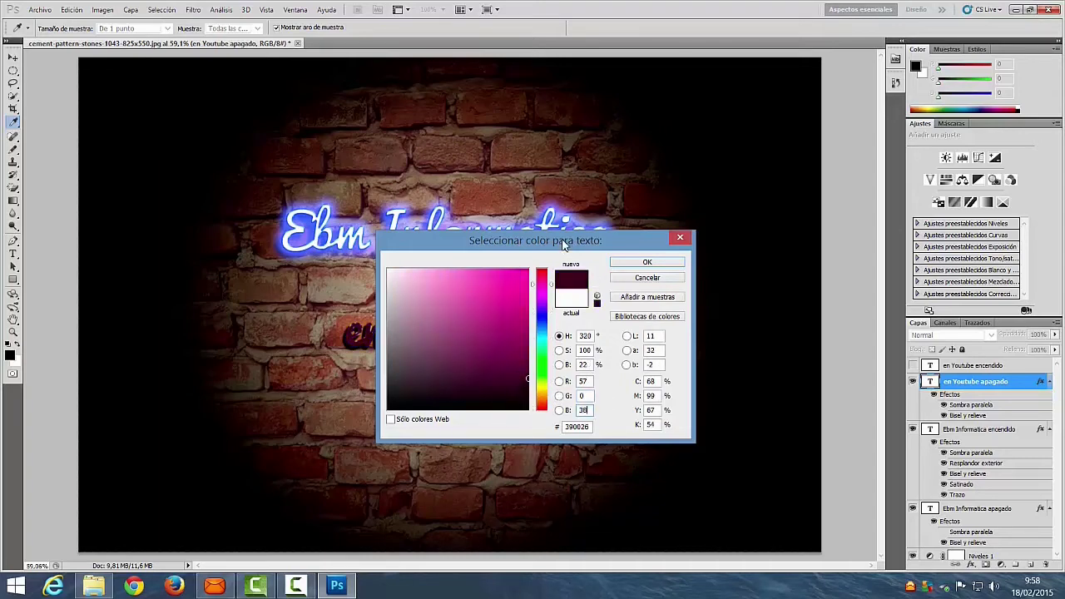
left_click_drag(564, 244, 564, 229)
left_click(649, 249)
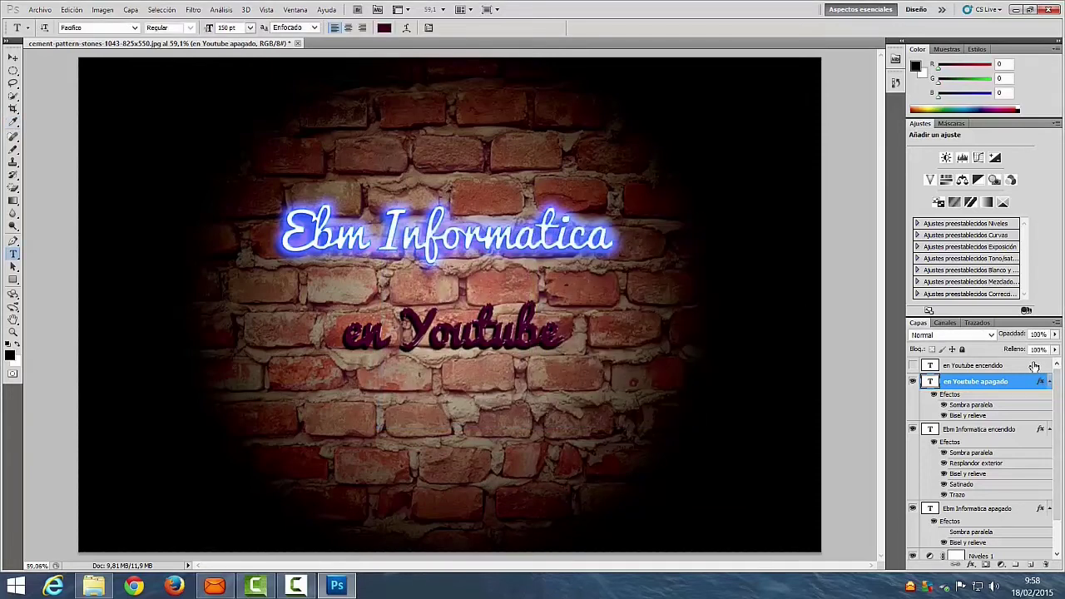
Step: Lower the 'en Youtube apagado' layer opacity to 70% and discard the stray empty text layer
left_click(1045, 334)
type("65")
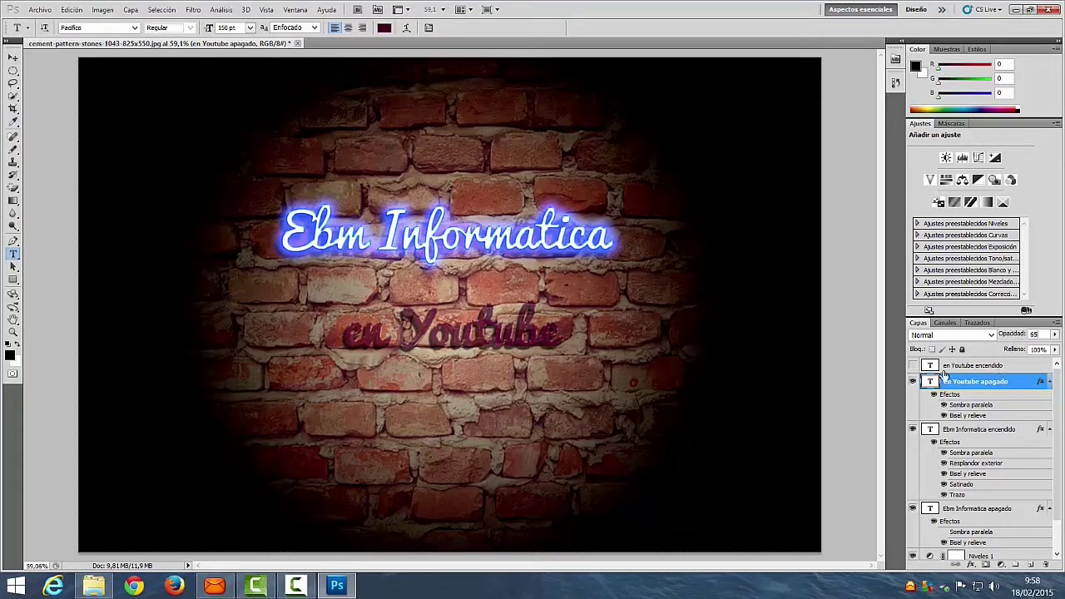
left_click(998, 335)
type("70")
left_click(846, 325)
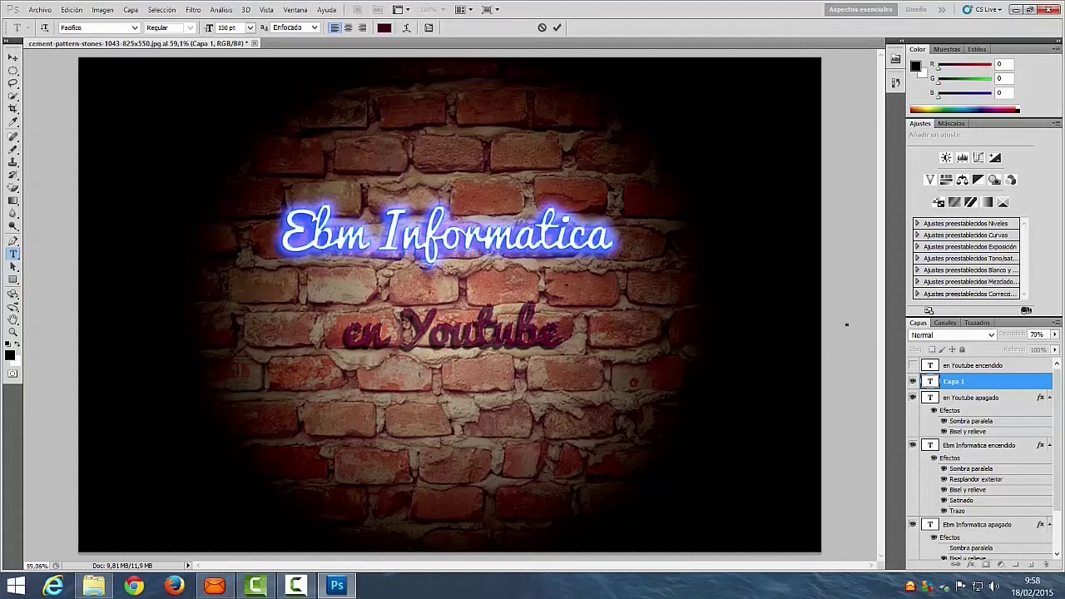
left_click(542, 28)
Step: Show 'en Youtube encendido', hide the apagado drop shadow, and select the encendido layer
left_click(912, 365)
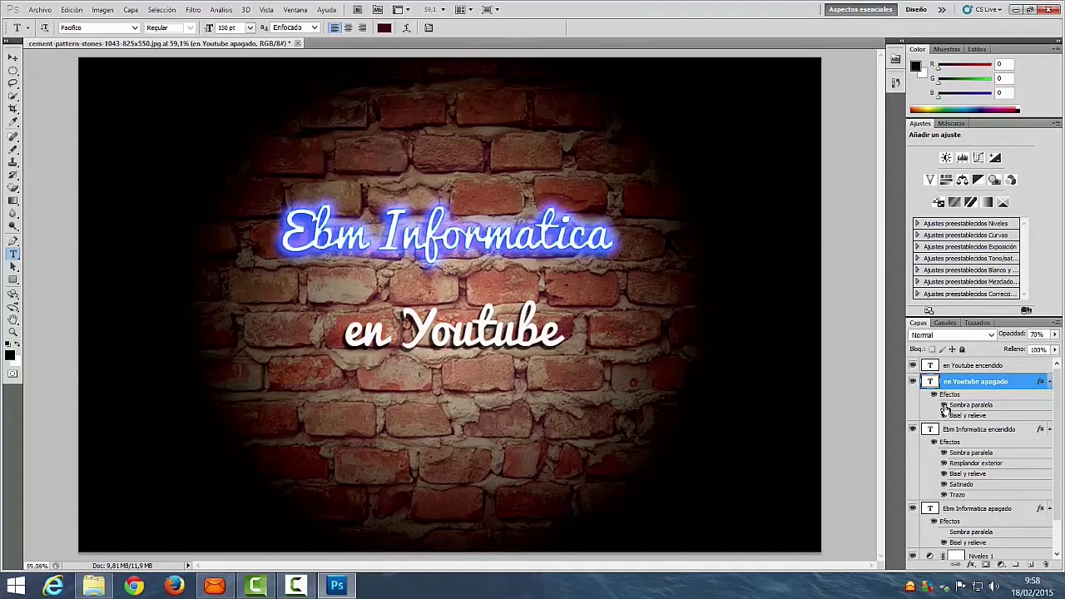
left_click(943, 405)
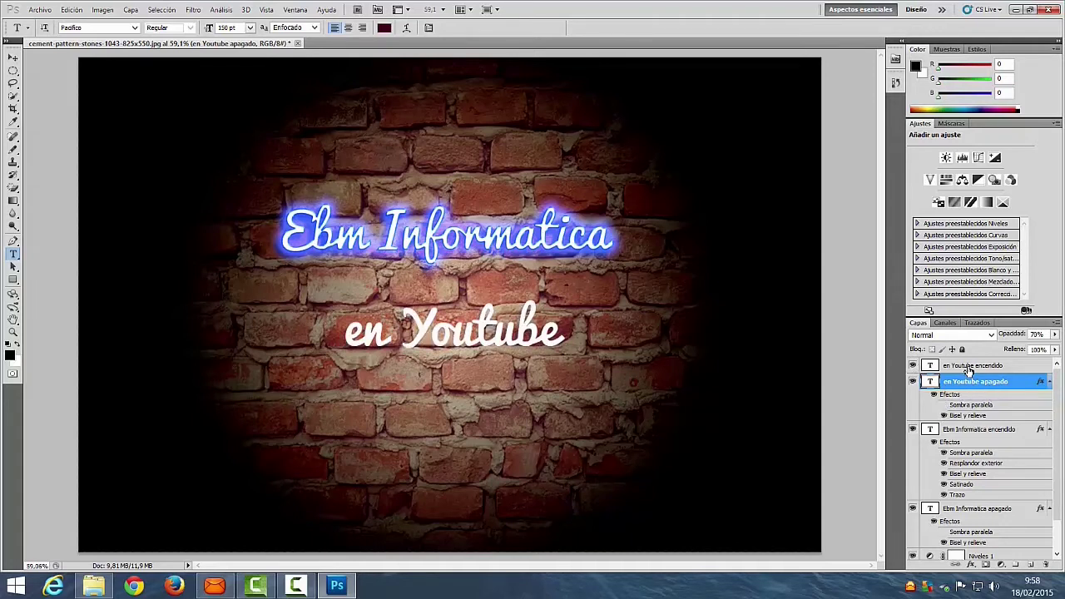
left_click(968, 367)
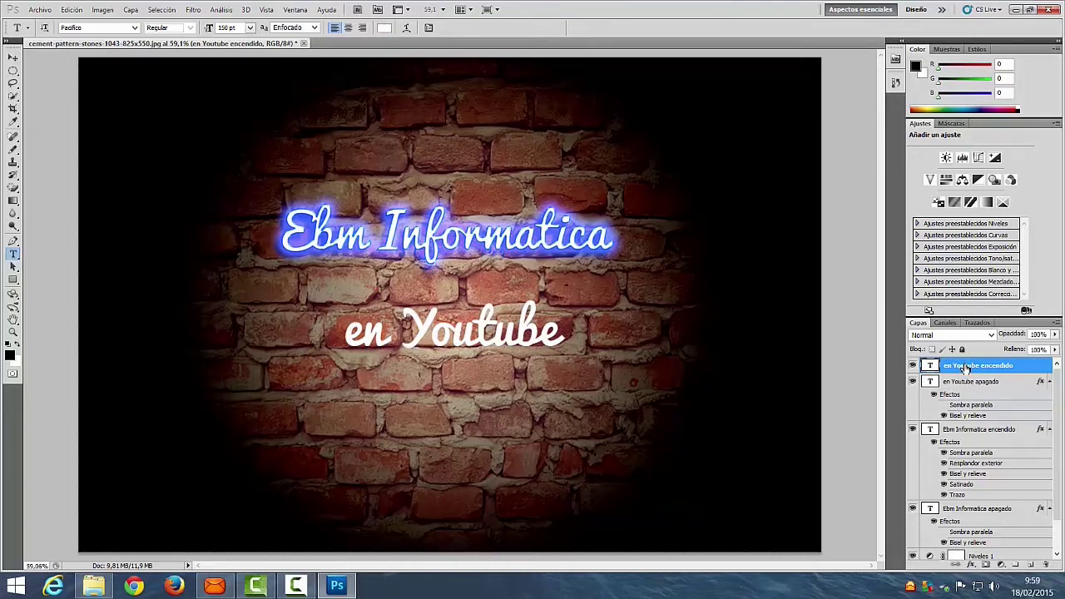
right_click(965, 369)
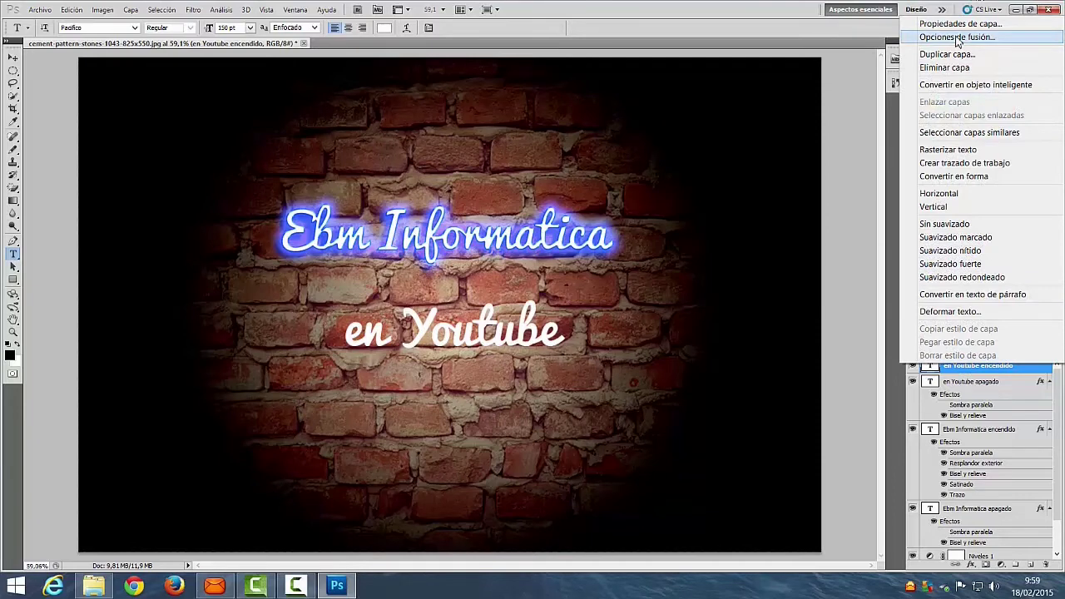
Step: Enable a drop shadow on 'en Youtube encendido' in Superponer blend mode
left_click(958, 37)
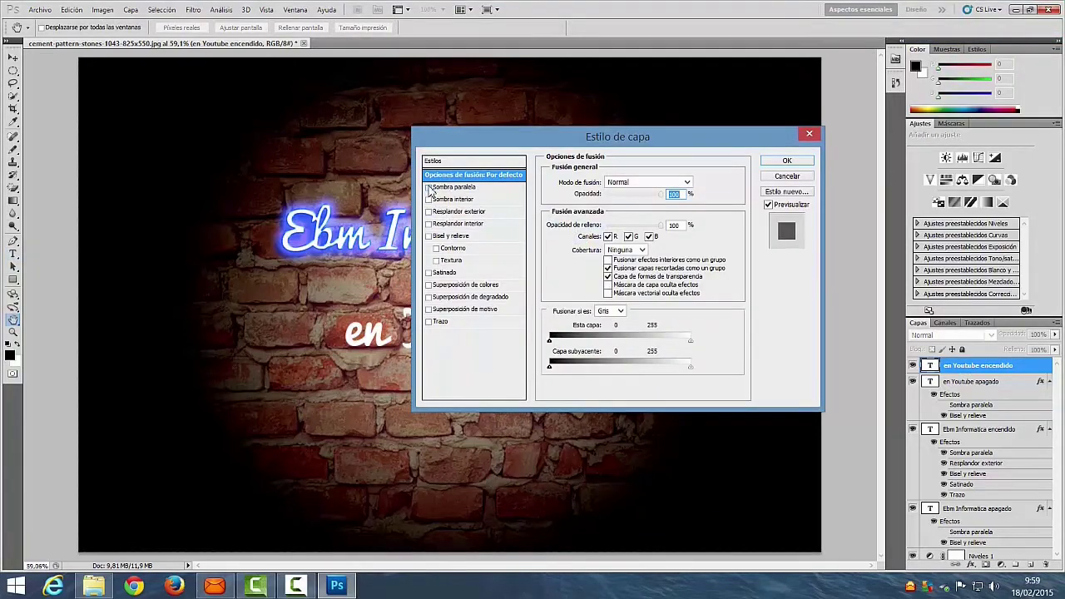
left_click(445, 189)
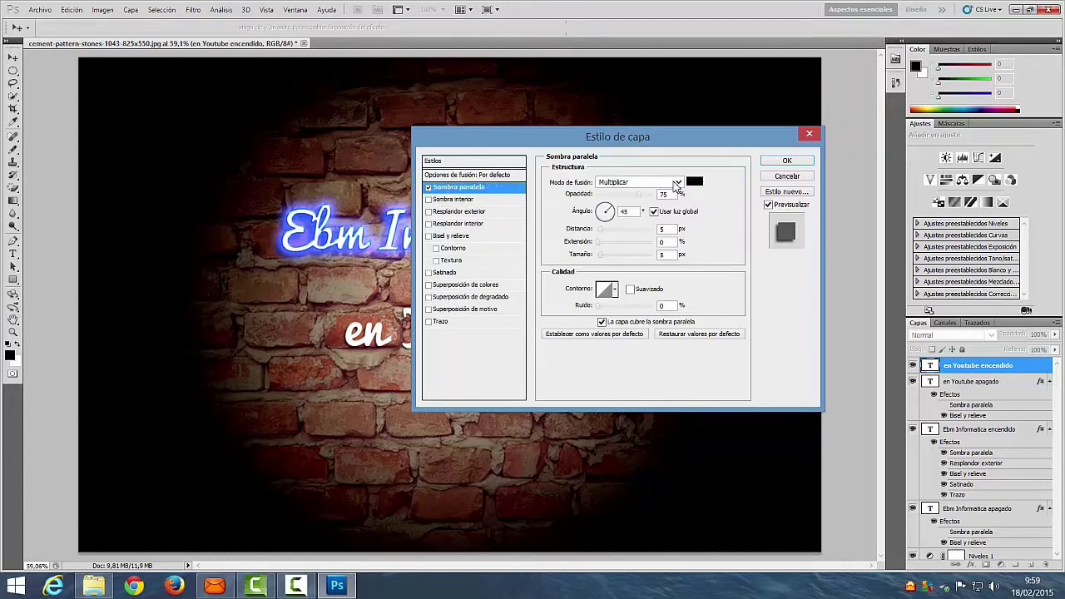
left_click(678, 183)
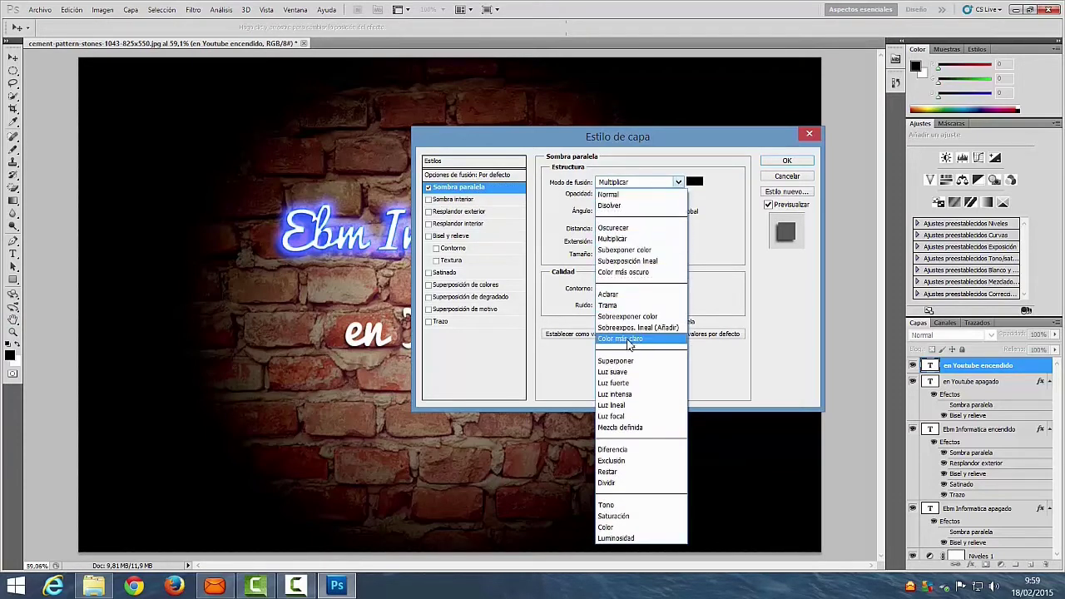
left_click(620, 360)
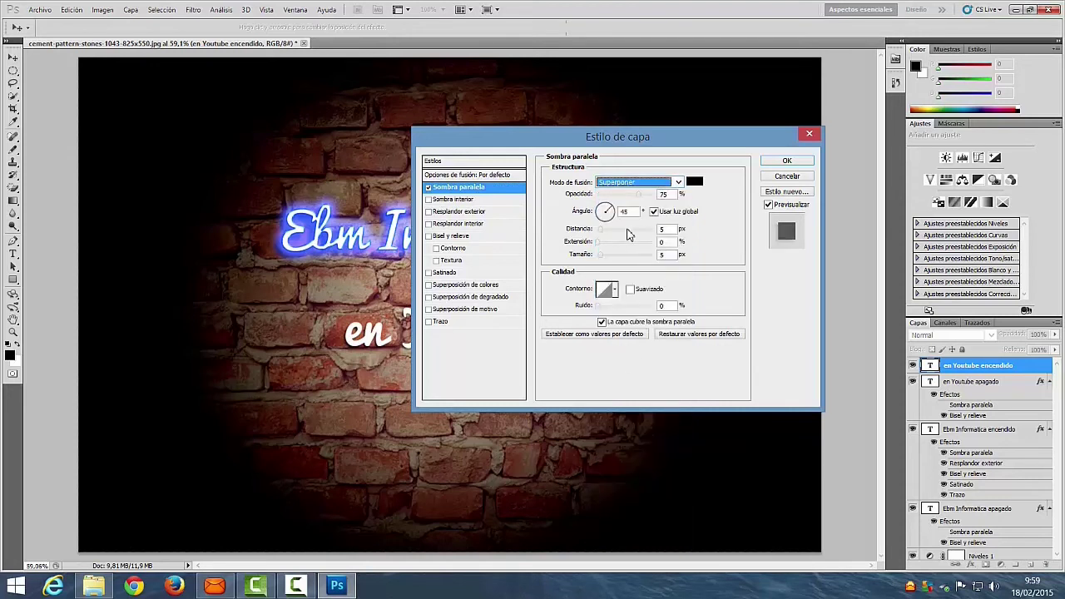
double_click(626, 212)
Step: Set the drop shadow to 65% opacity, 23 px distance, 20% spread and 10 px size
double_click(663, 195)
type("65")
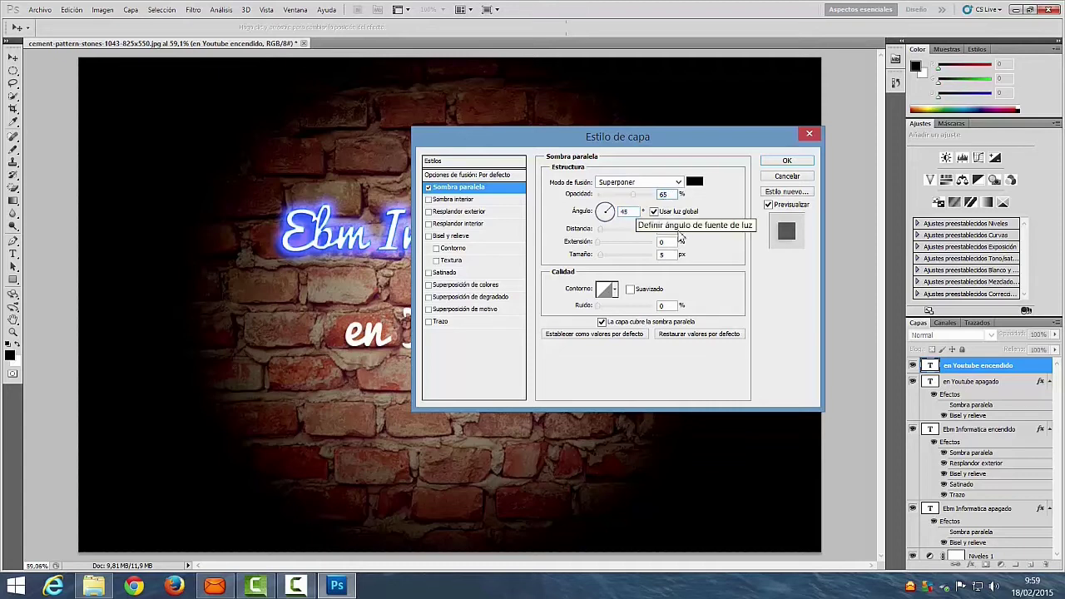
double_click(663, 229)
type("23")
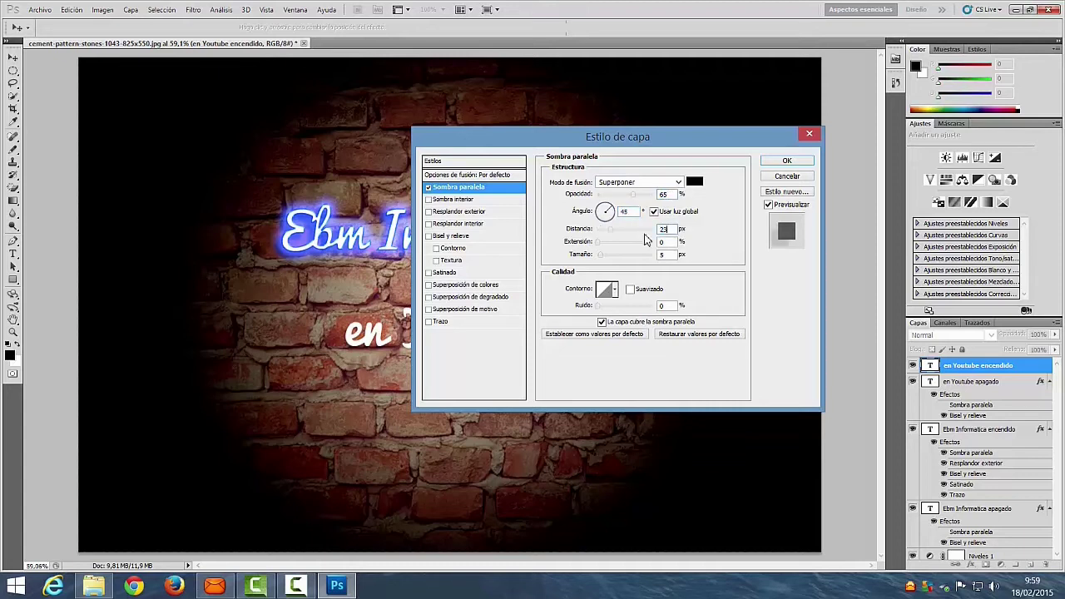
double_click(663, 241)
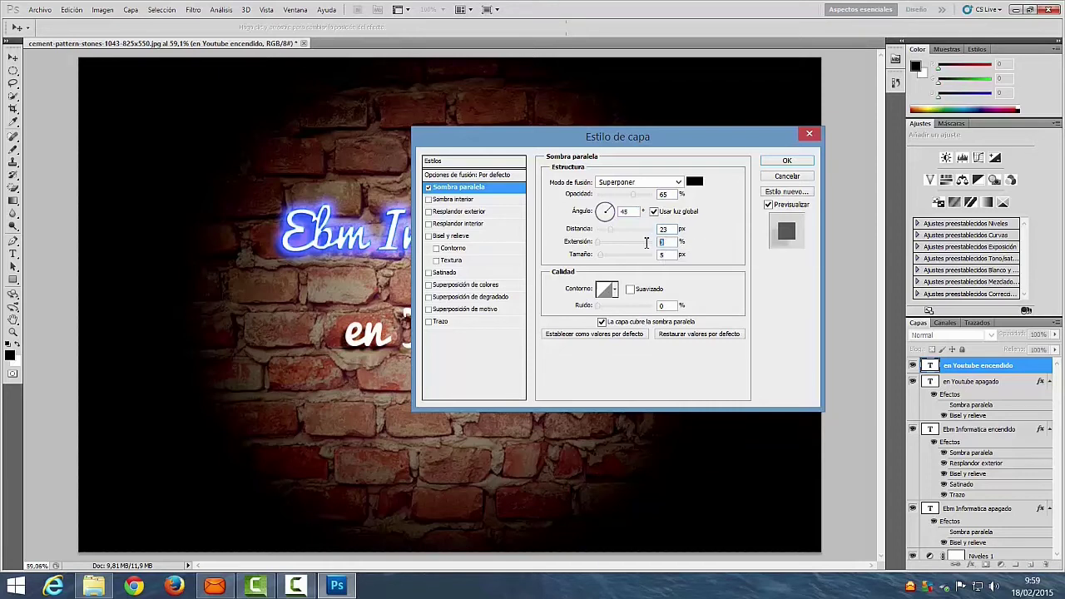
type("20")
double_click(670, 254)
type("0")
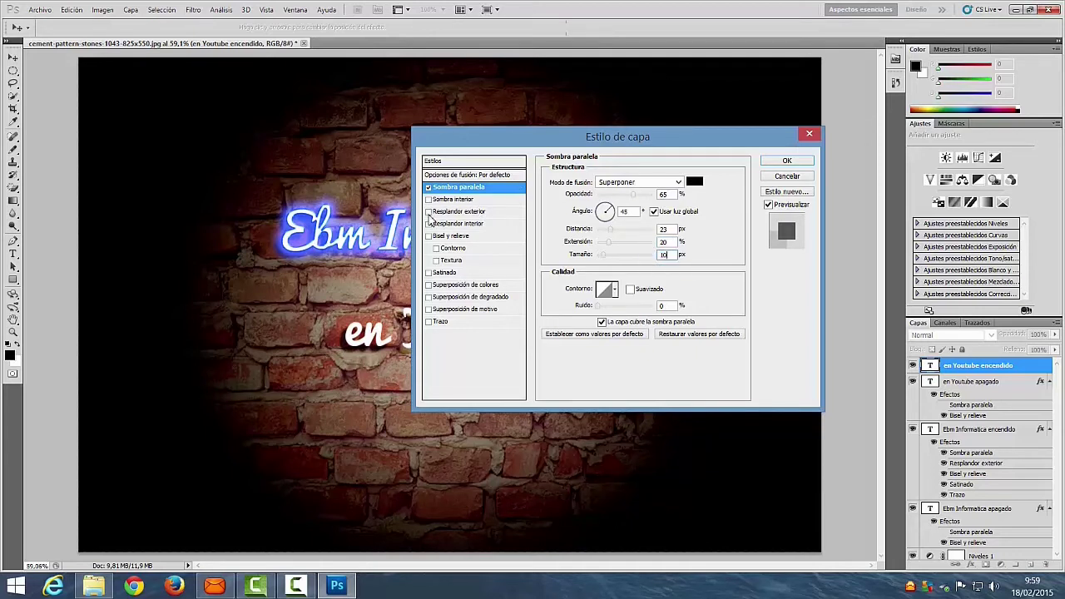
left_click(429, 223)
Step: Set the inner glow to 100% opacity with a pink colour (G 57, B 169)
left_click(463, 224)
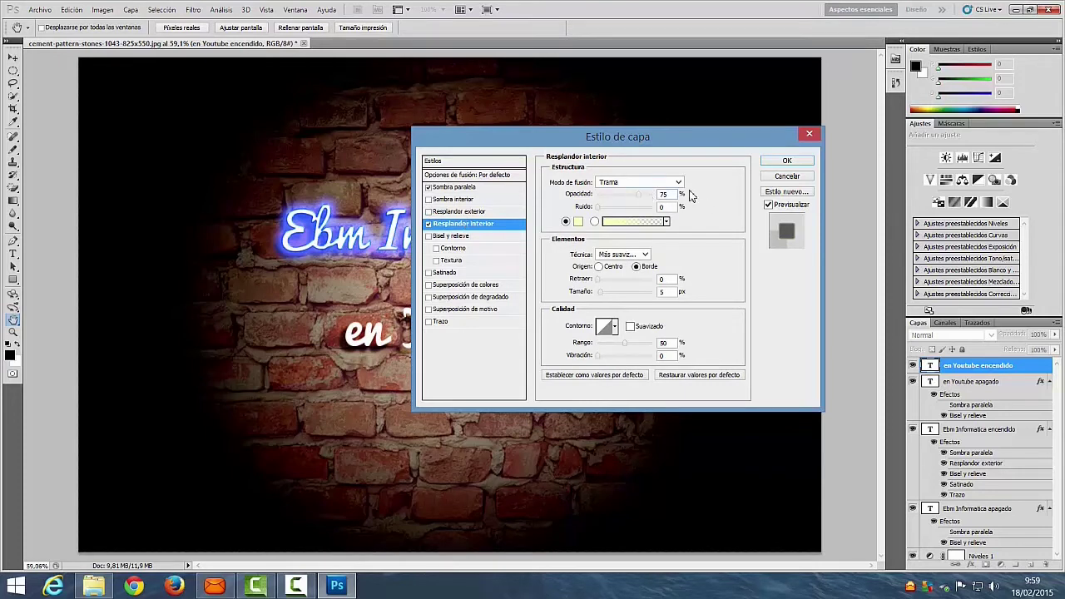
left_click_drag(666, 195, 657, 198)
type("100")
left_click(581, 223)
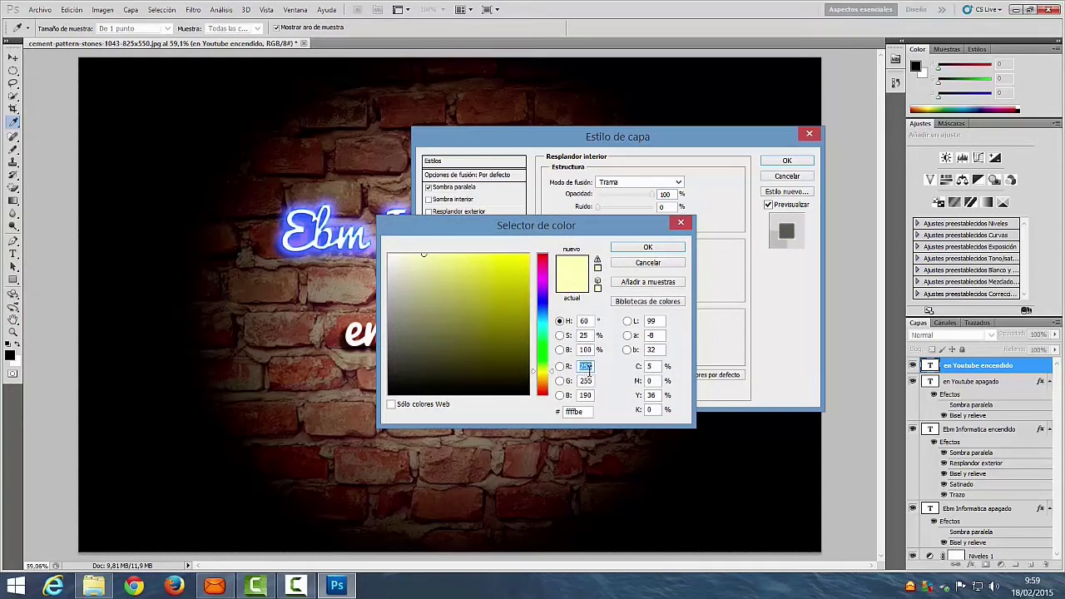
left_click(588, 381)
type("57")
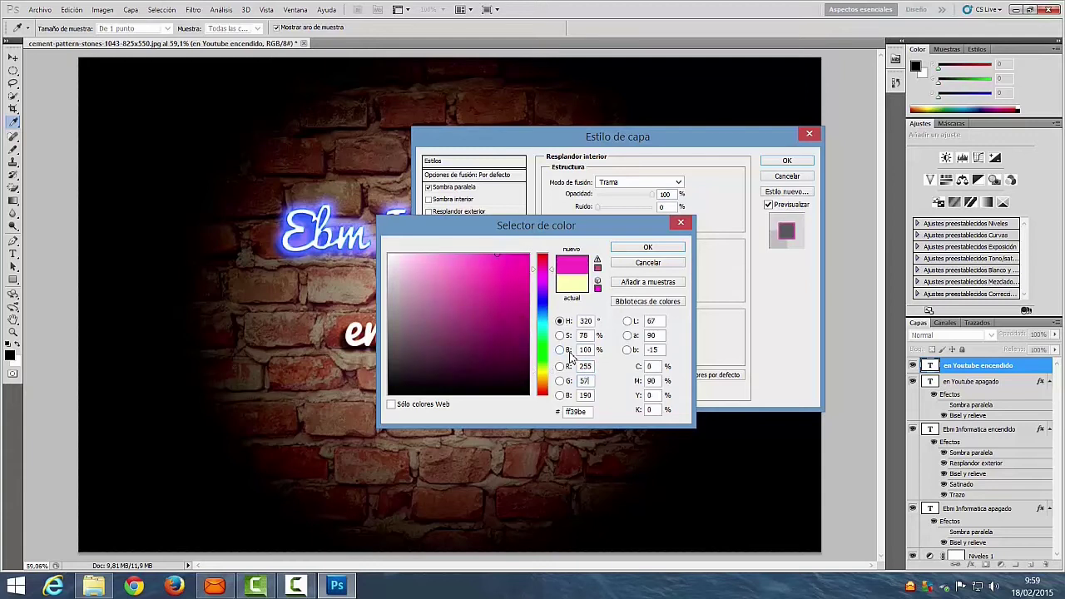
double_click(589, 397)
type("169")
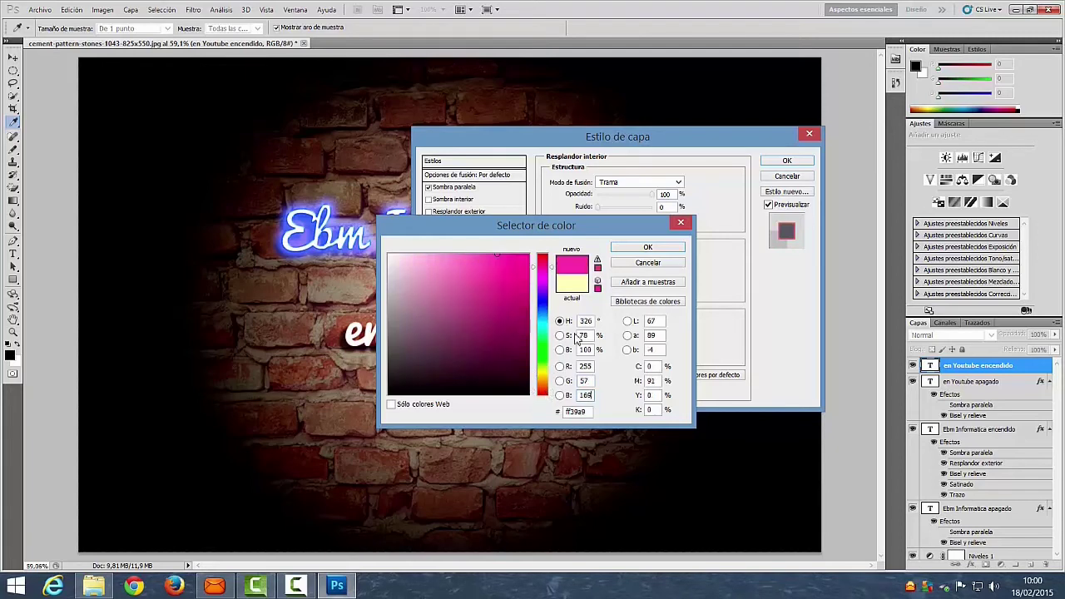
left_click(647, 248)
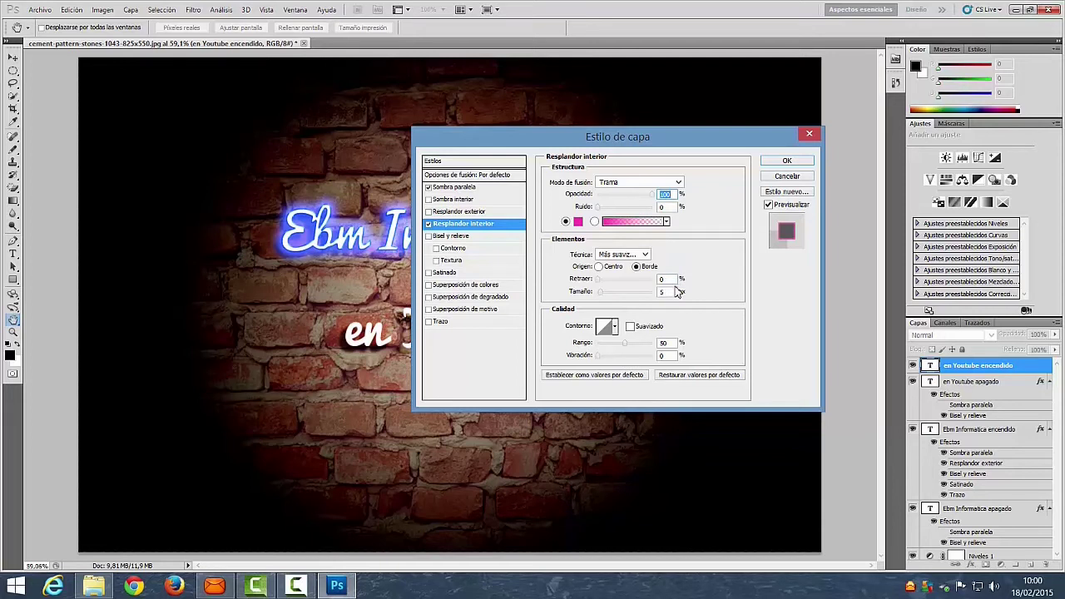
Step: Set the inner glow choke to 30% and size to 23 px, previewing the text
left_click(672, 280)
type("0")
left_click_drag(720, 137, 861, 222)
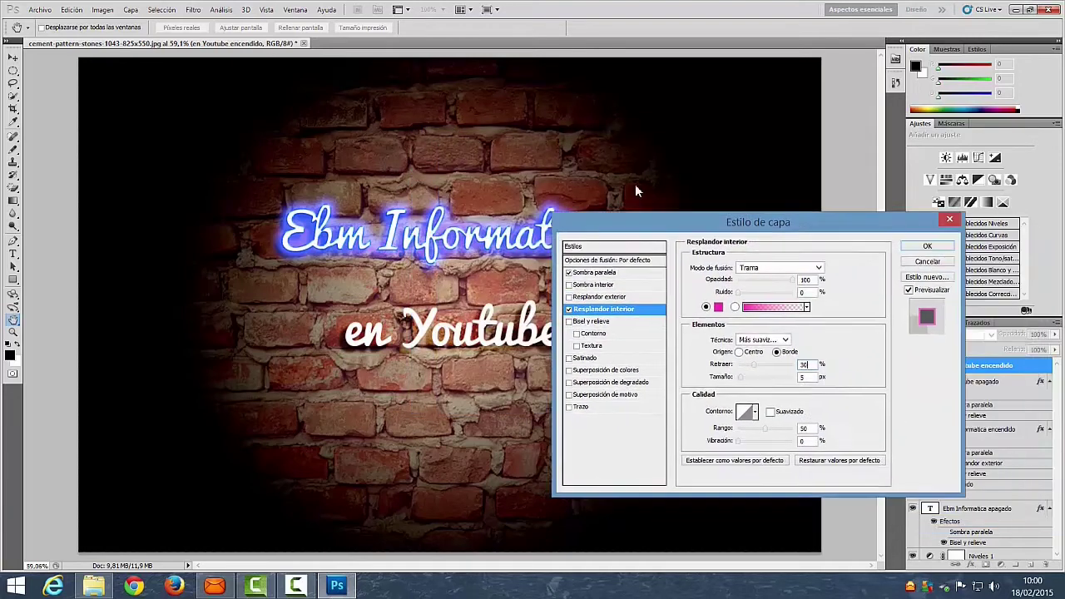
left_click_drag(635, 222, 471, 176)
left_click_drag(649, 332, 619, 332)
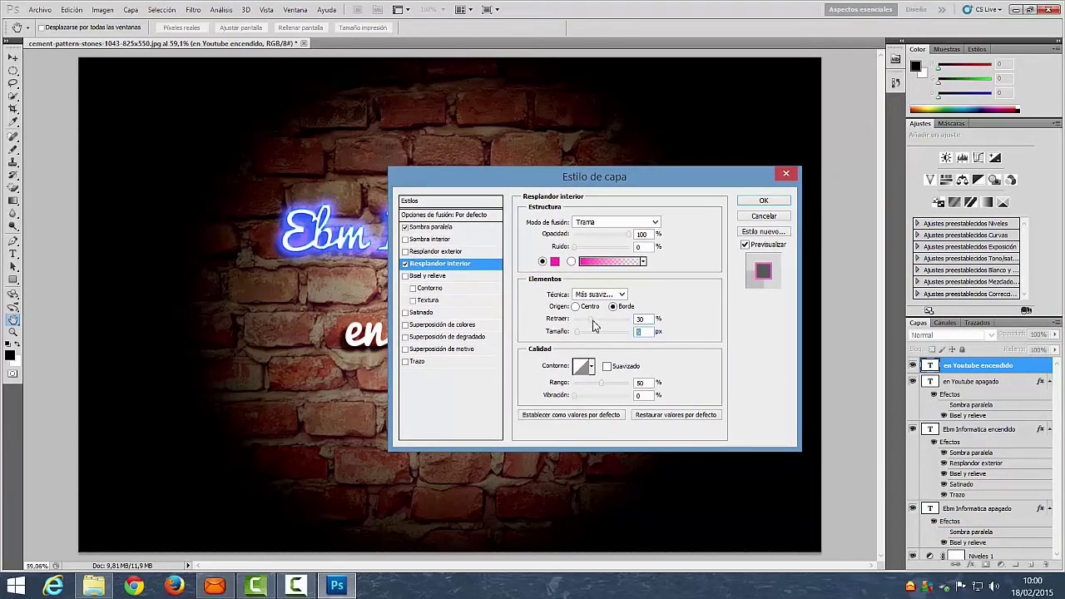
type("23")
mouse_move(676, 175)
left_mouse_down()
mouse_move(663, 393)
mouse_move(656, 184)
left_mouse_up()
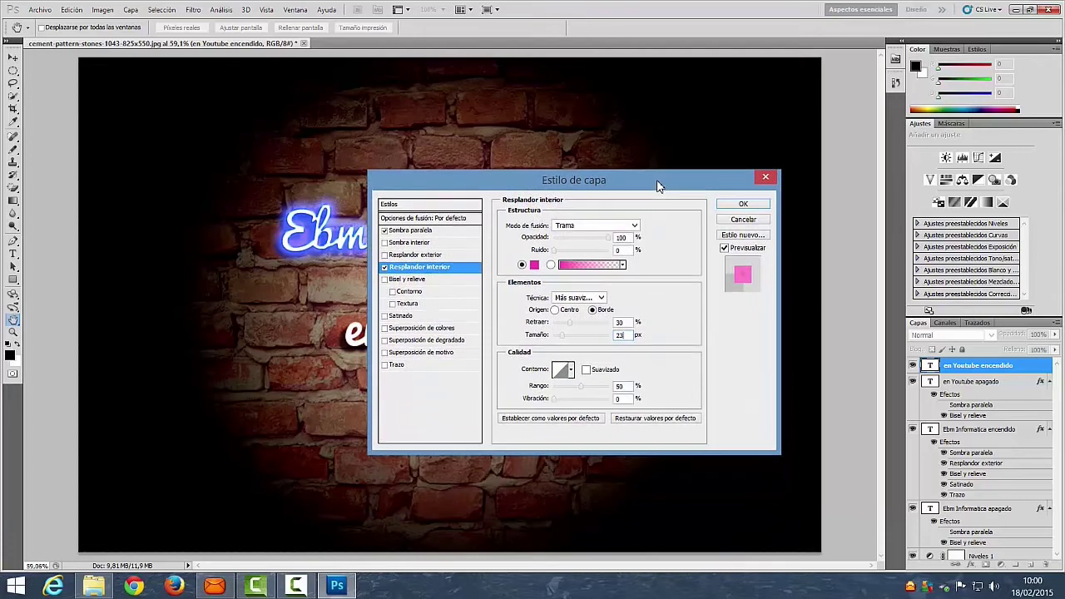
mouse_move(657, 185)
left_mouse_down()
mouse_move(749, 182)
mouse_move(709, 184)
left_mouse_up()
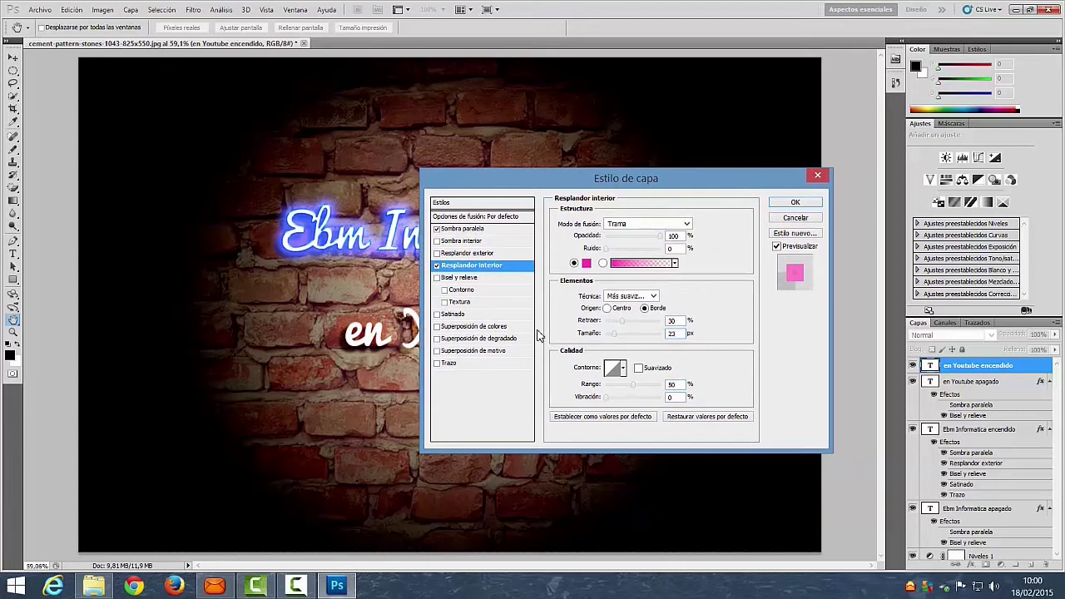
Step: Set the bevel depth to 150% and size to 6 px
left_click(444, 283)
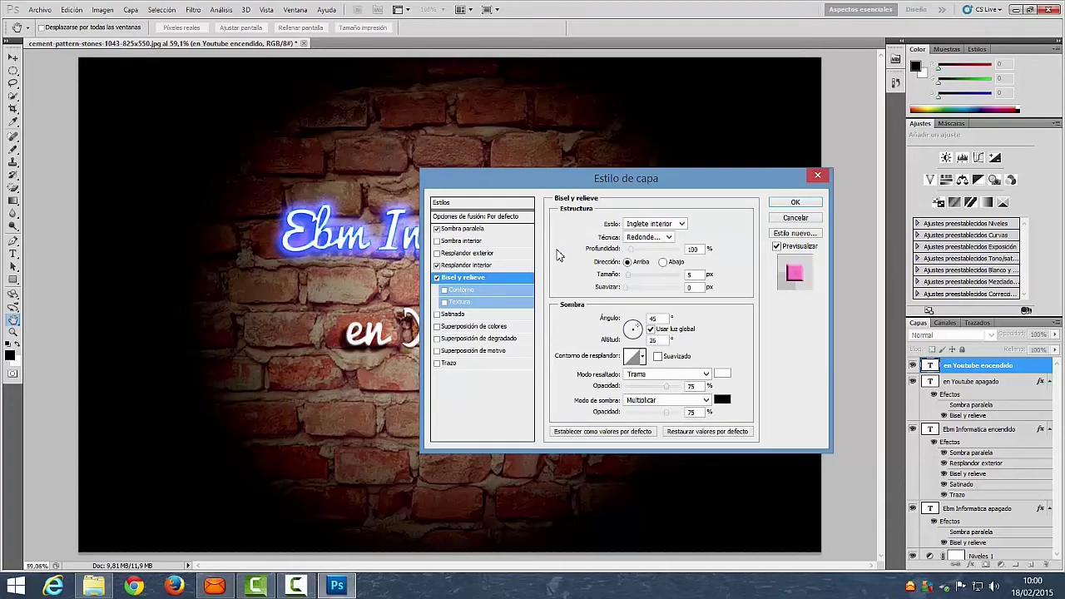
double_click(694, 248)
type("150")
left_click_drag(651, 184, 618, 194)
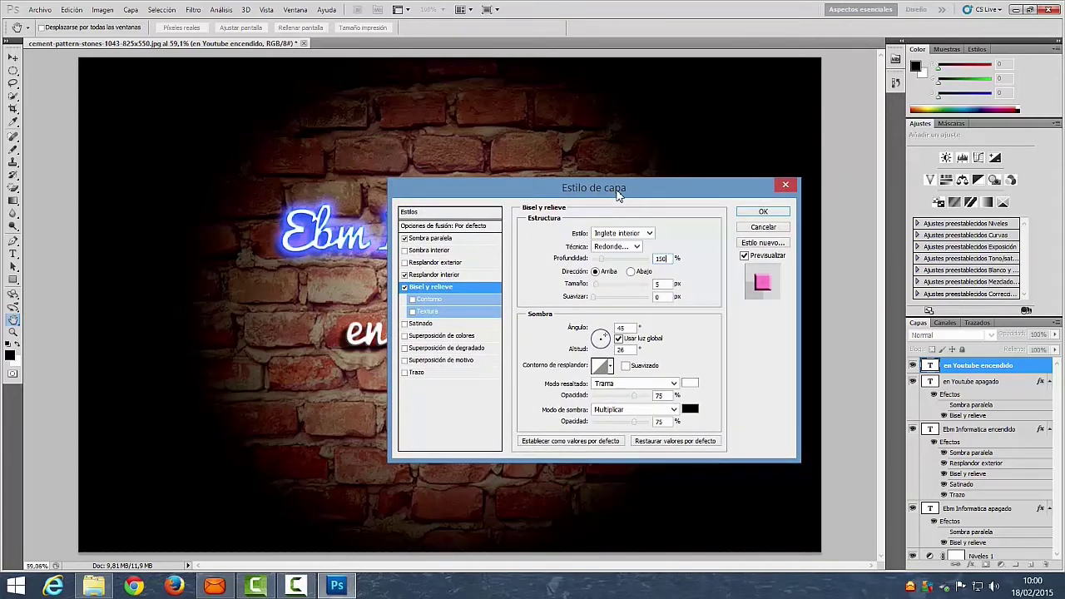
double_click(657, 284)
key("Tab")
Step: Set the bevel shadow mode to Sobreexponer color, highlight opacity 34% and shadow opacity 0%
left_click(674, 411)
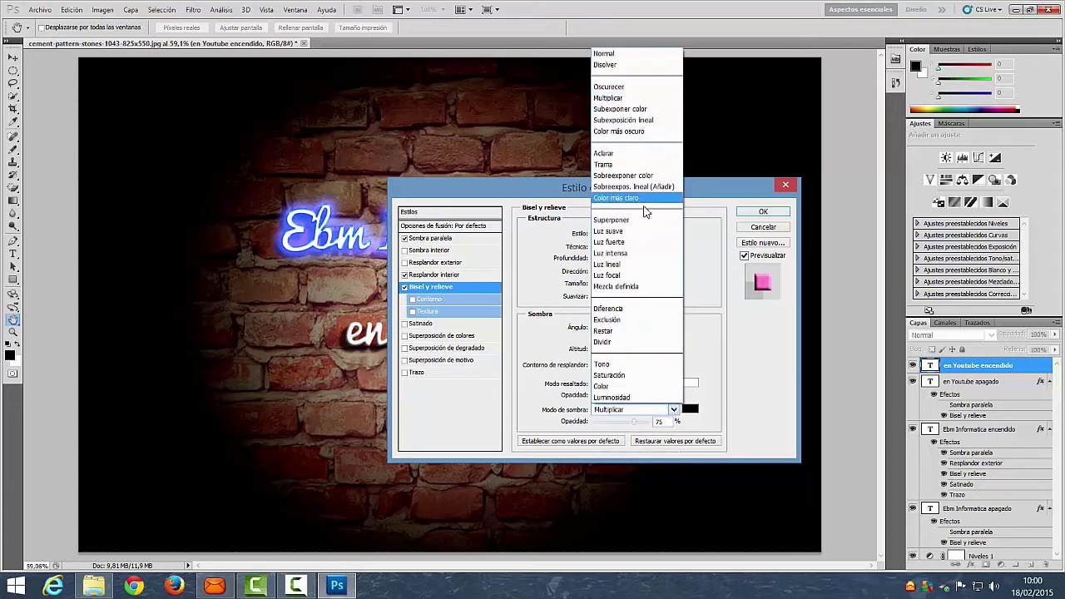
left_click(641, 176)
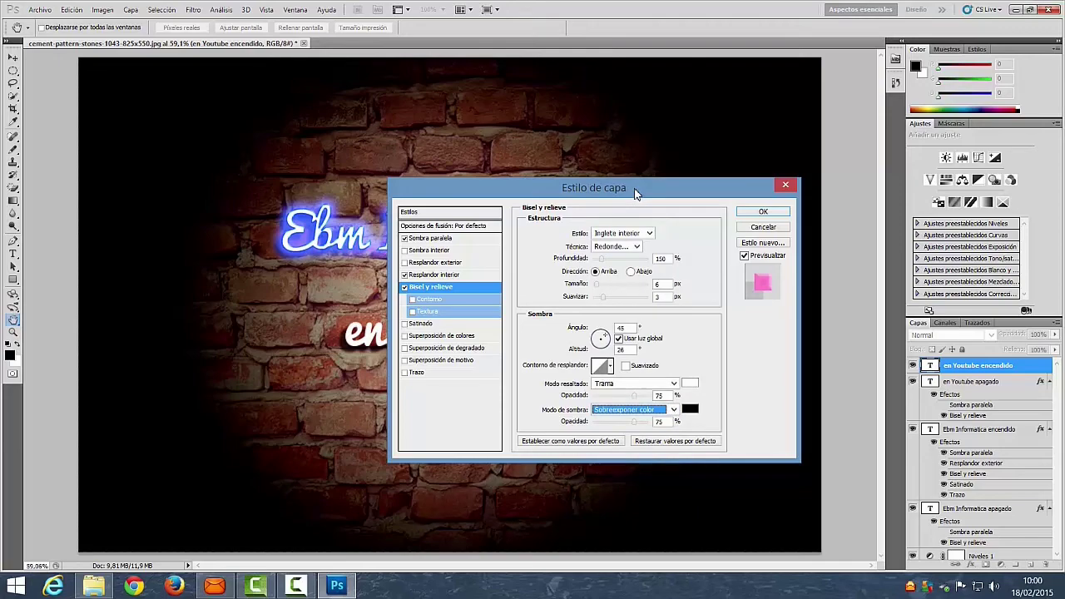
left_click_drag(634, 193, 665, 171)
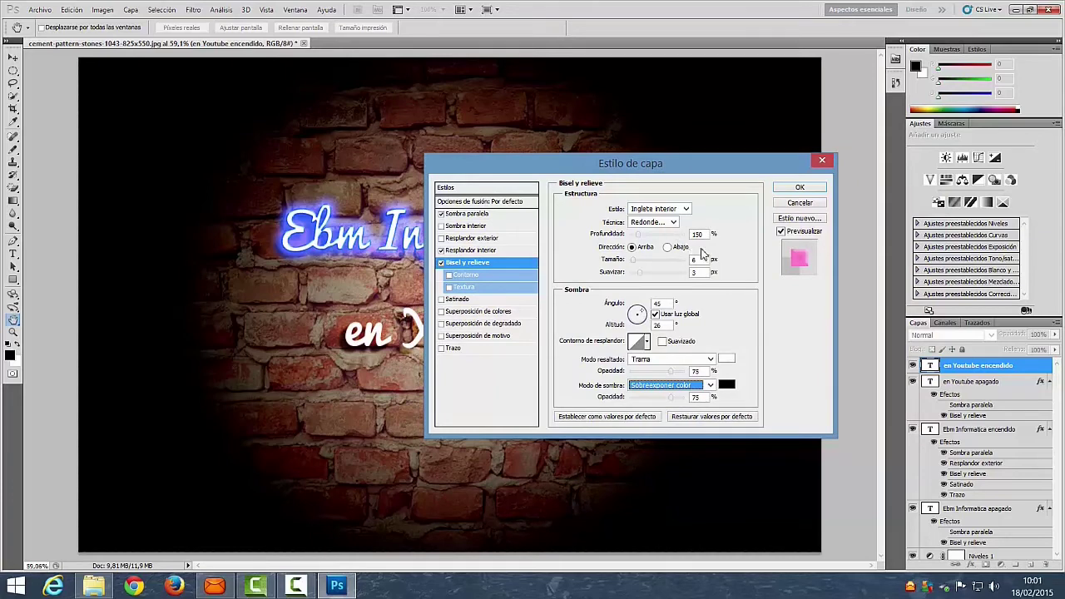
left_click(727, 386)
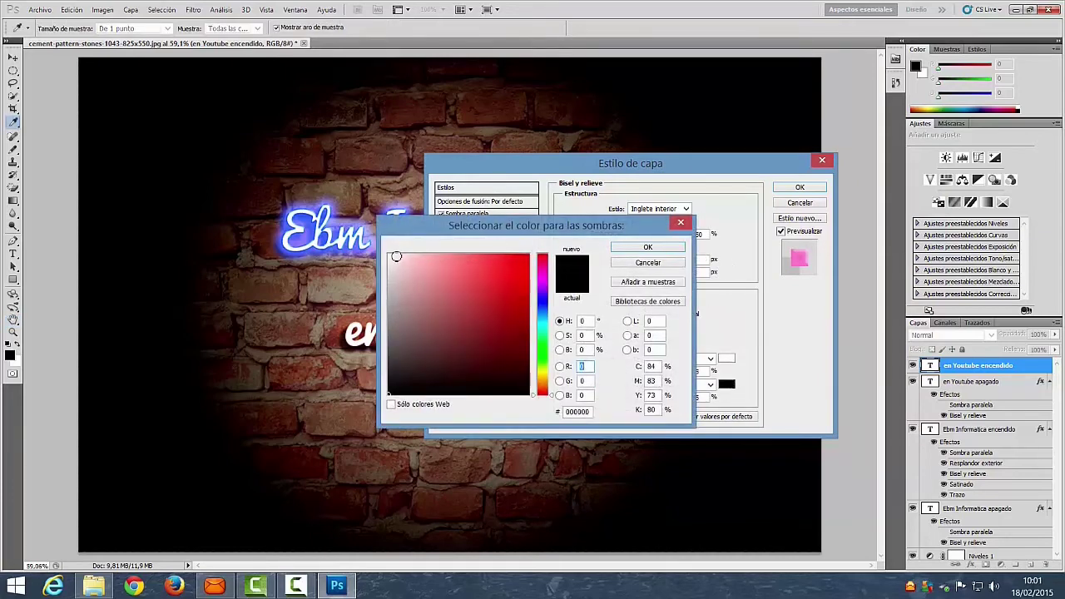
left_click(638, 248)
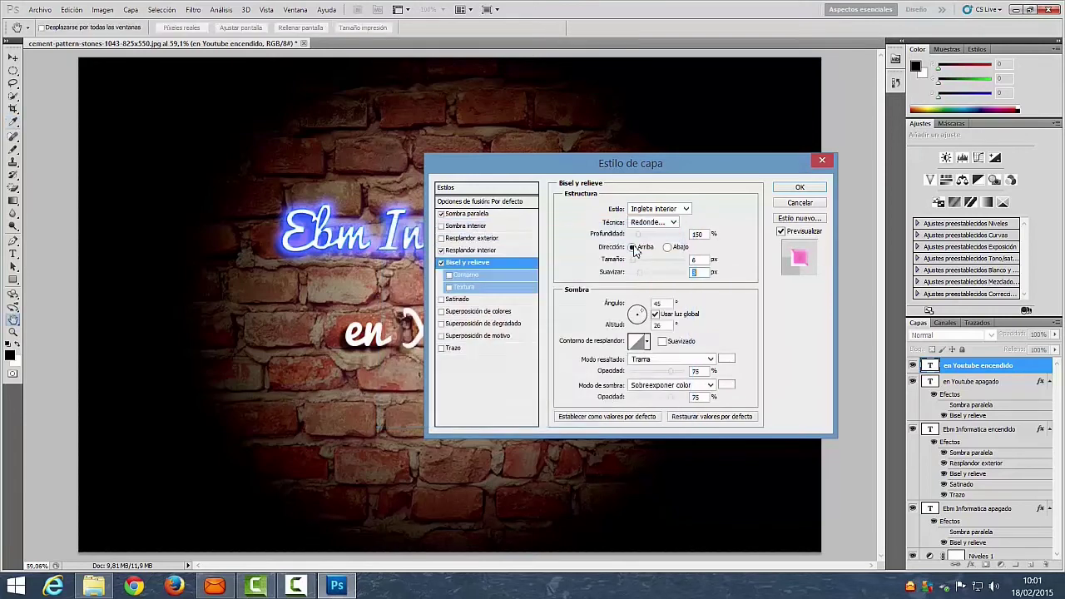
left_click(695, 371)
type("34")
left_click(697, 397)
type("0")
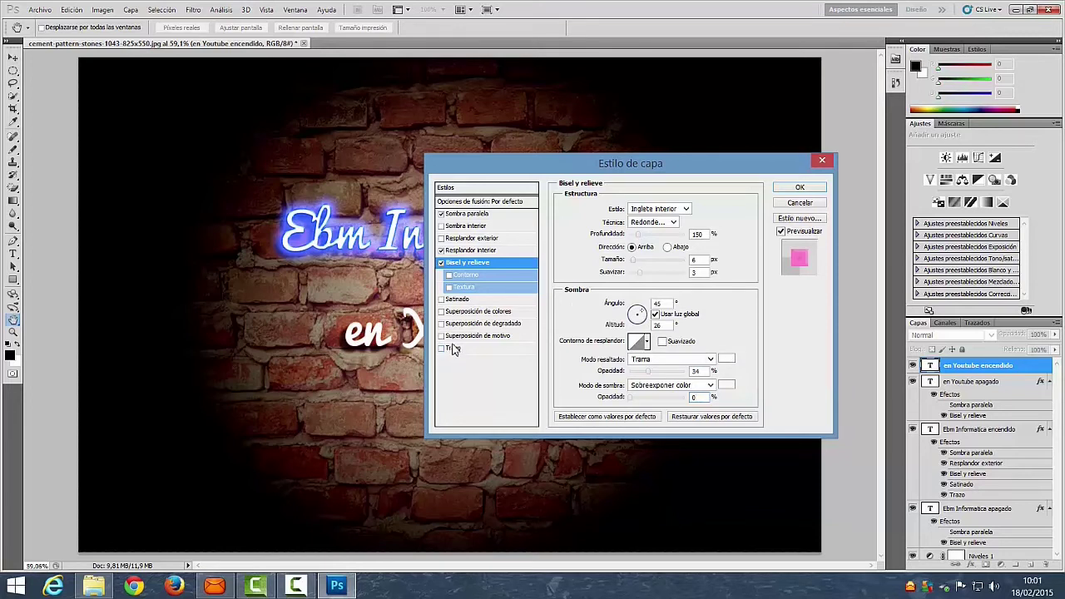
Step: Enable a stroke positioned Interior with Luz fuerte blend mode
left_click(445, 349)
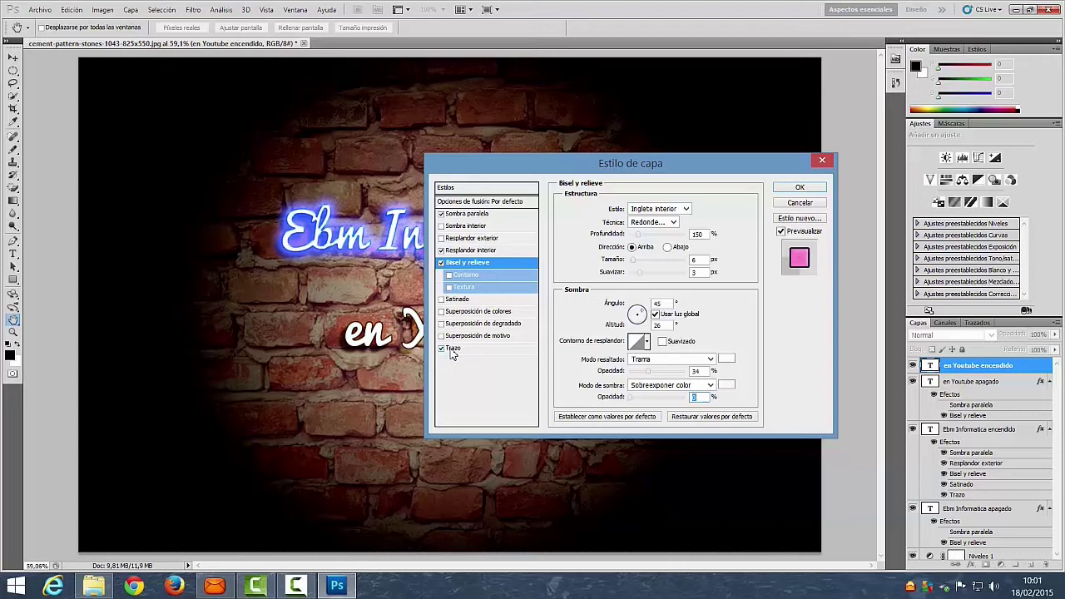
left_click(452, 348)
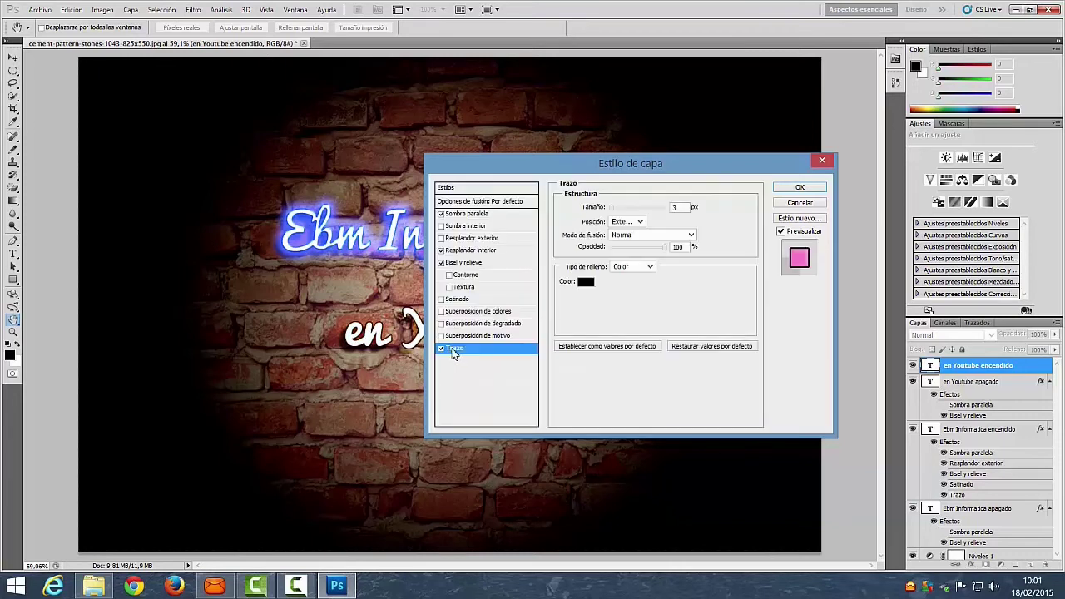
left_click(638, 221)
left_click(636, 246)
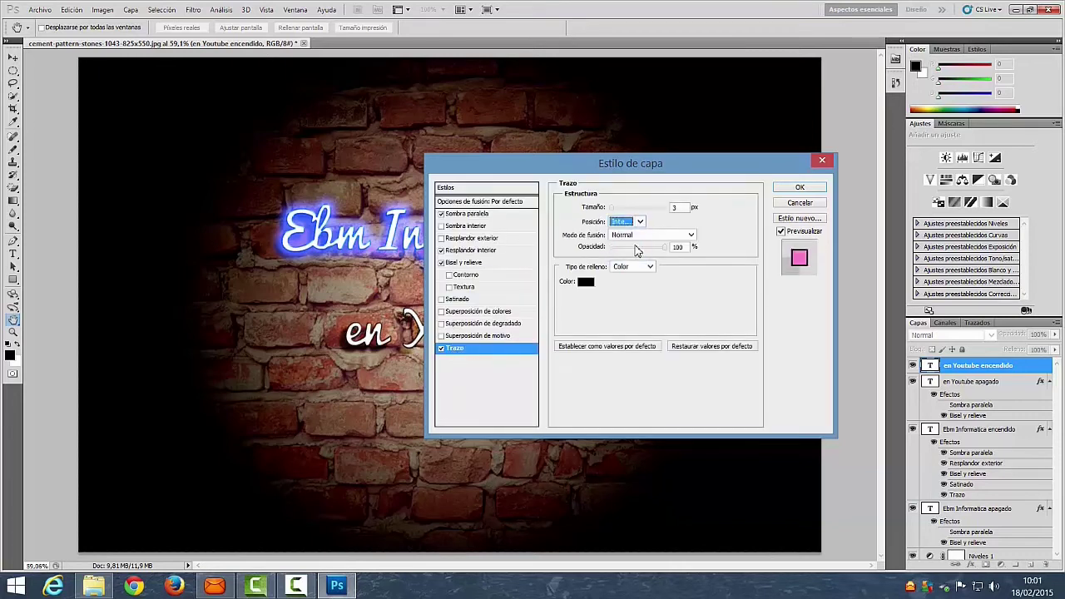
left_click(690, 234)
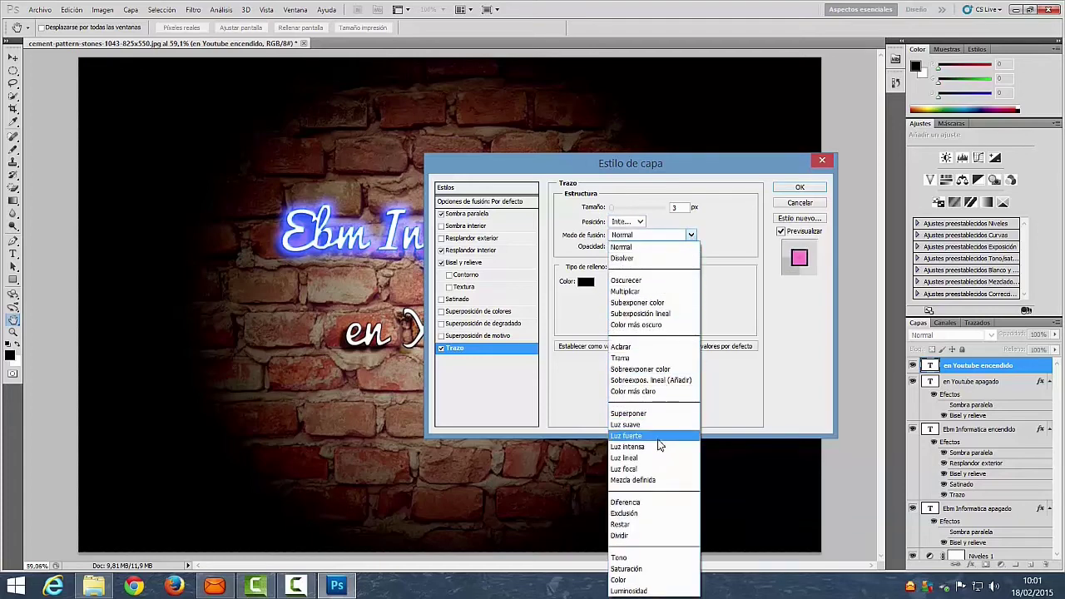
left_click(659, 436)
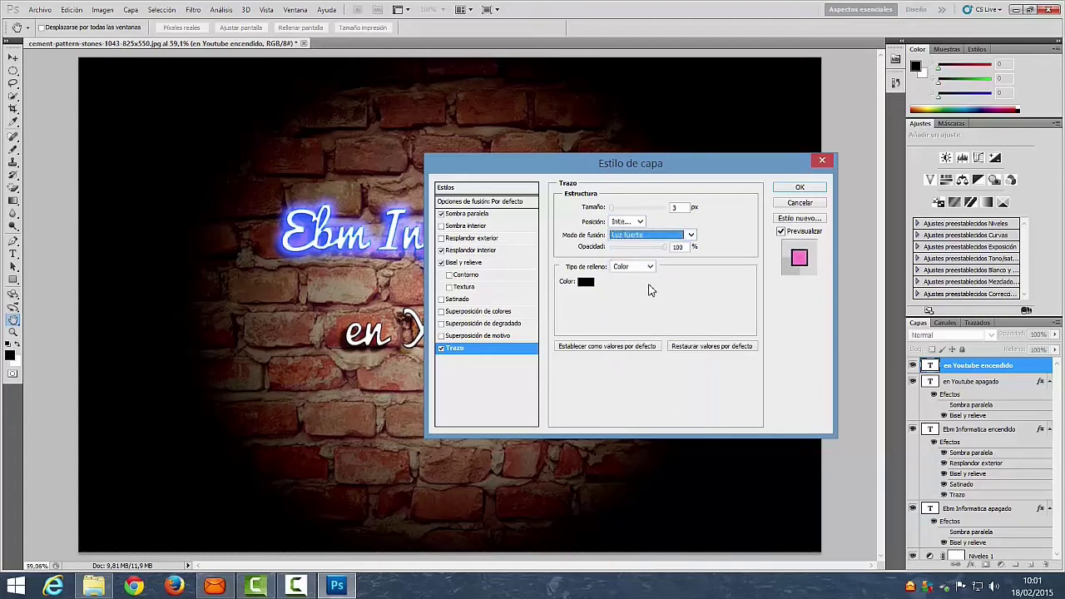
Step: Set the stroke colour to pink #ff98c4
left_click(585, 282)
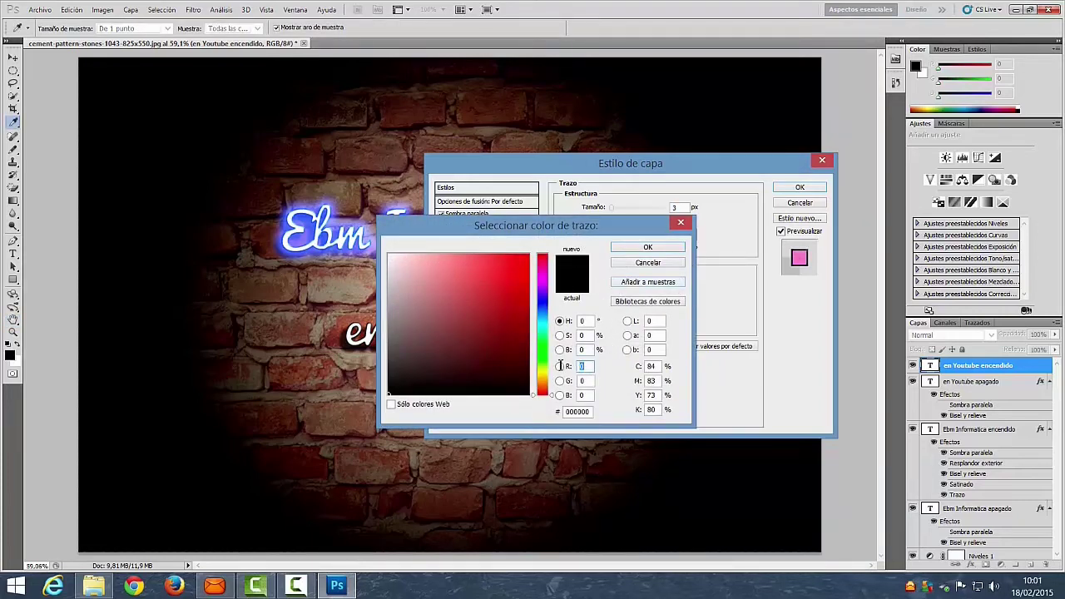
type("255")
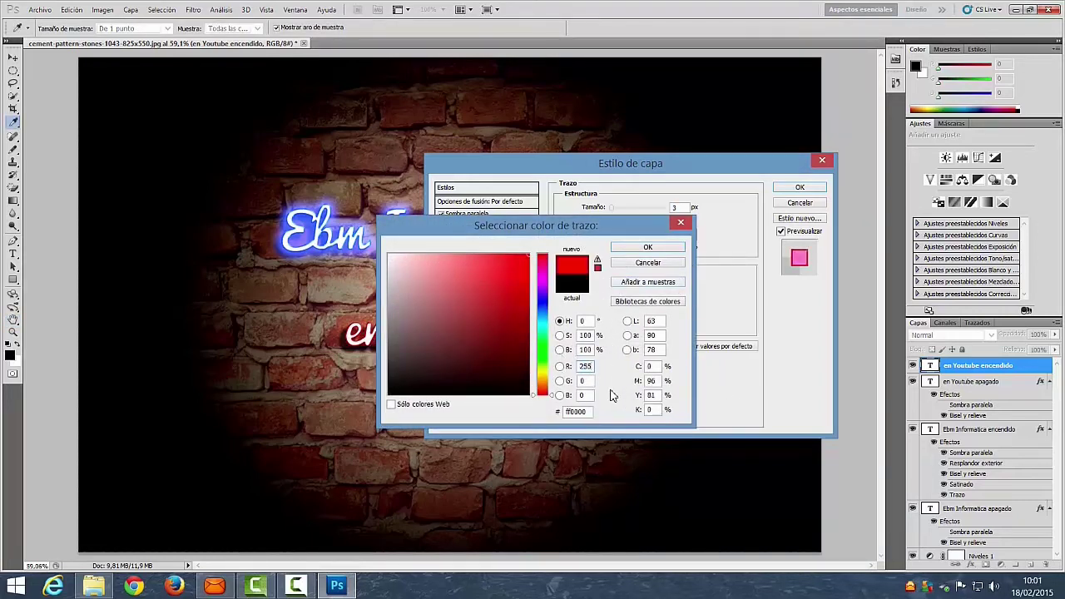
left_click(587, 380)
type("196")
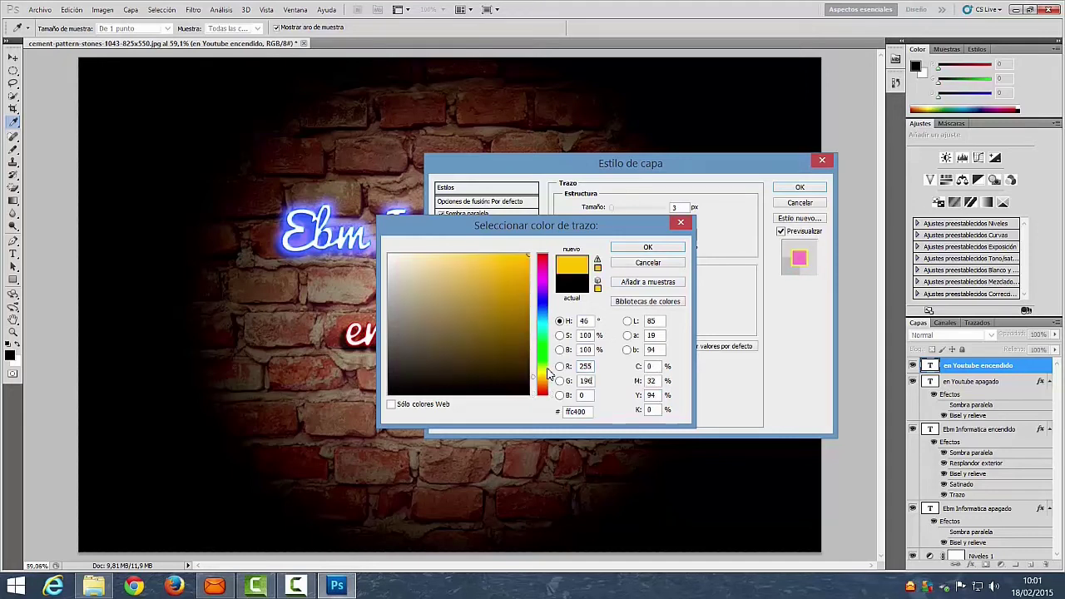
key("BackSpace")
key("BackSpace")
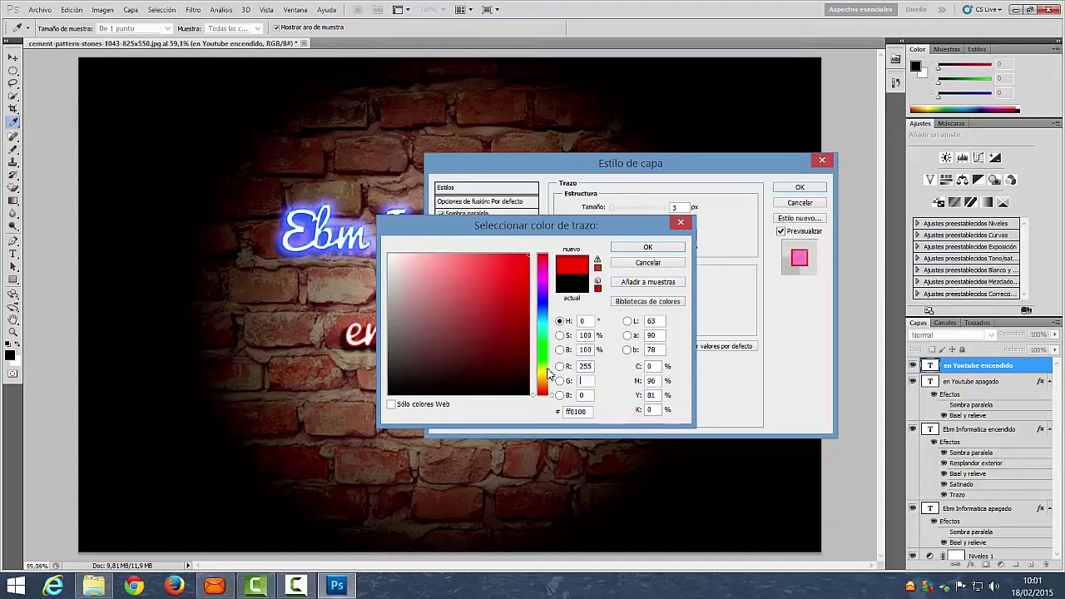
type("152")
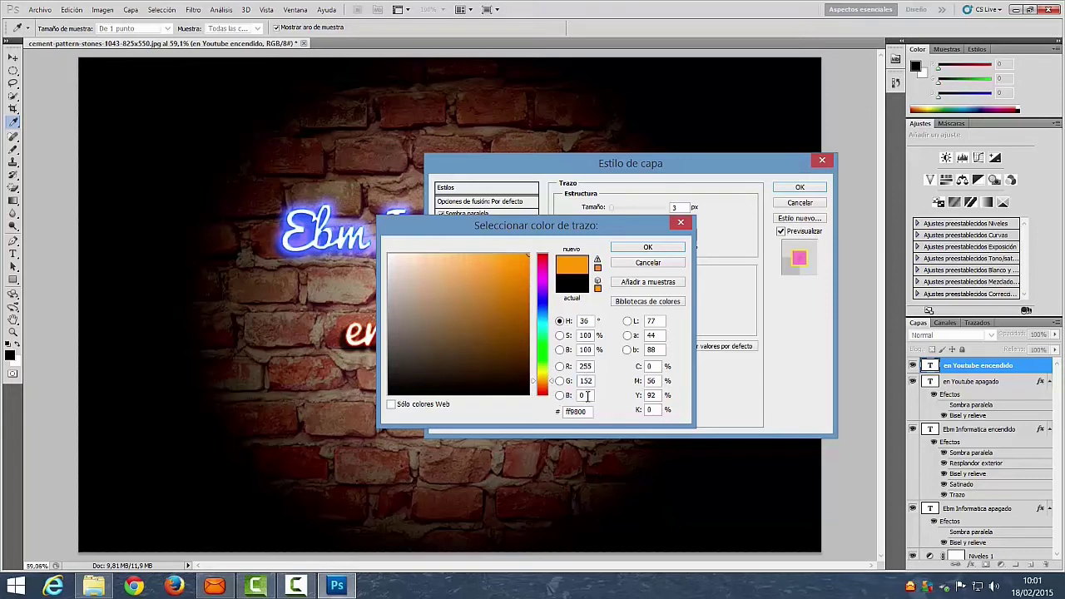
type("96")
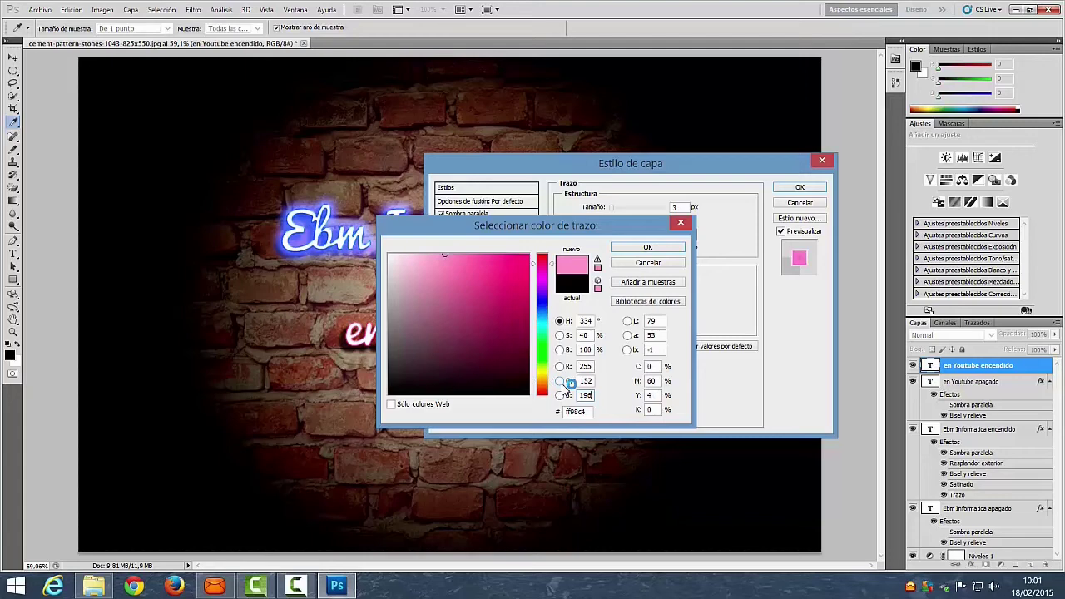
left_click(677, 253)
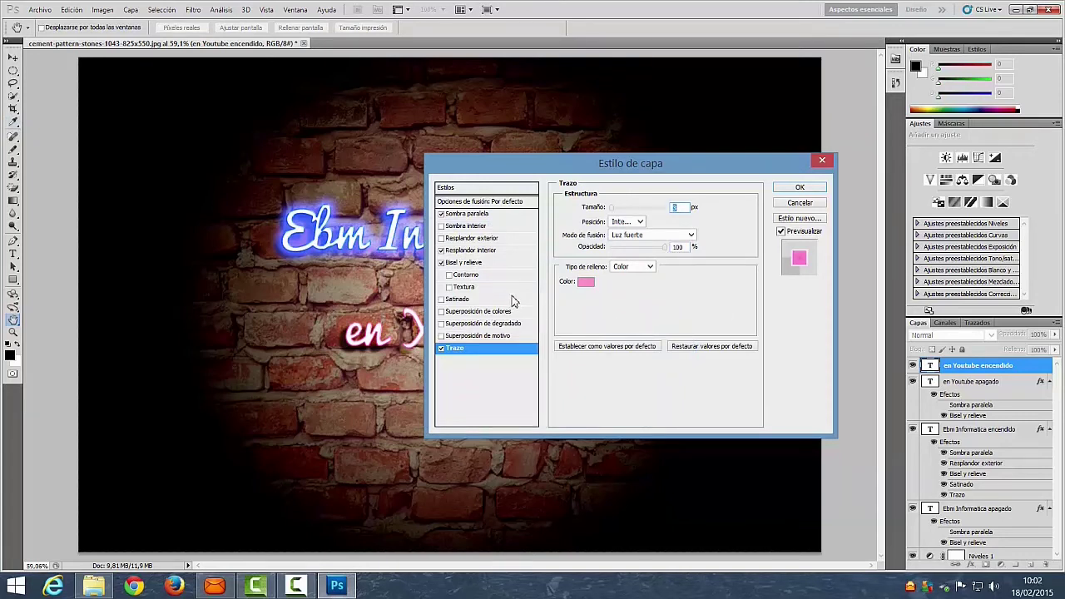
left_click(486, 252)
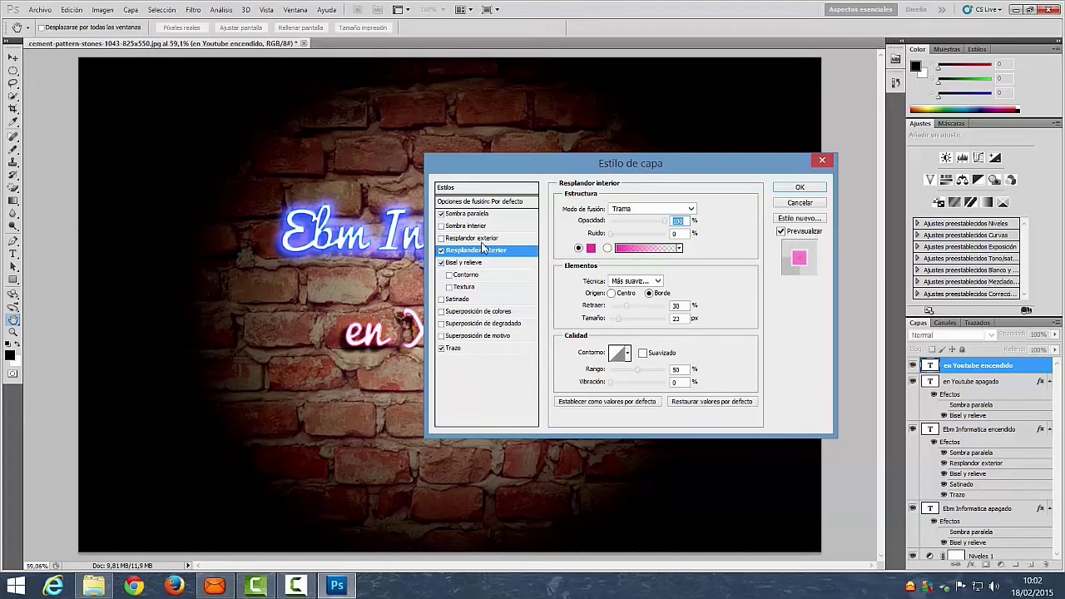
Step: Enable an outer glow in Luz fuerte mode at 65% opacity
left_click(483, 240)
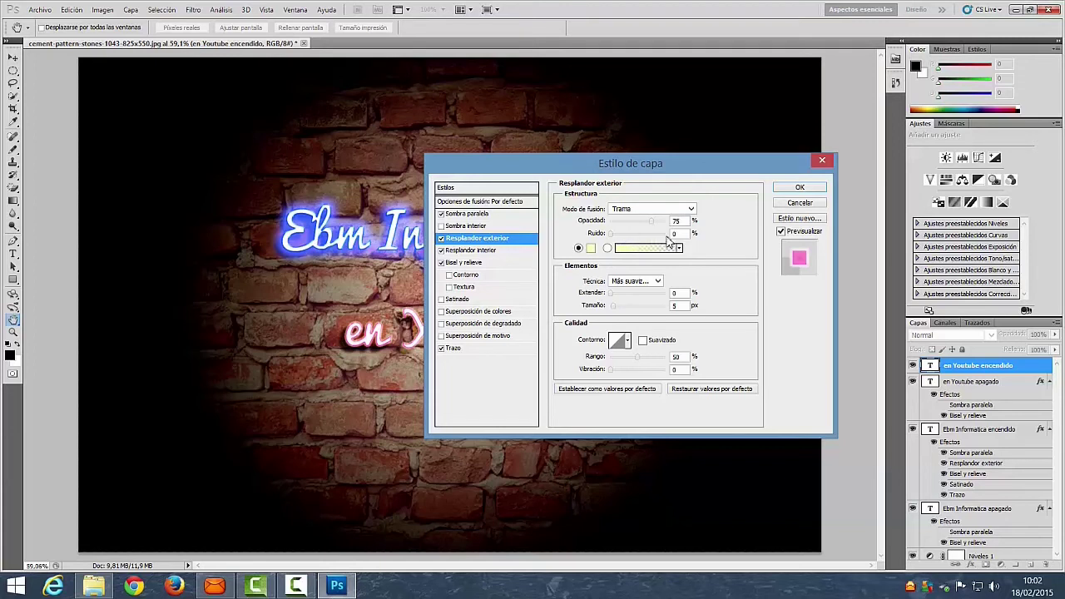
left_click(691, 209)
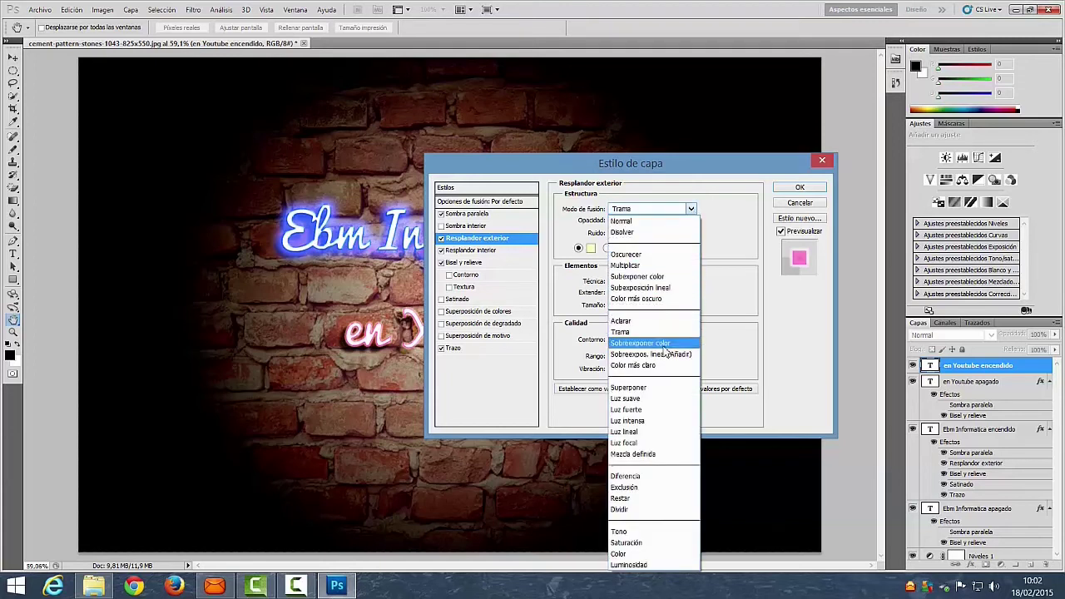
left_click(658, 411)
left_click(678, 221)
type("65")
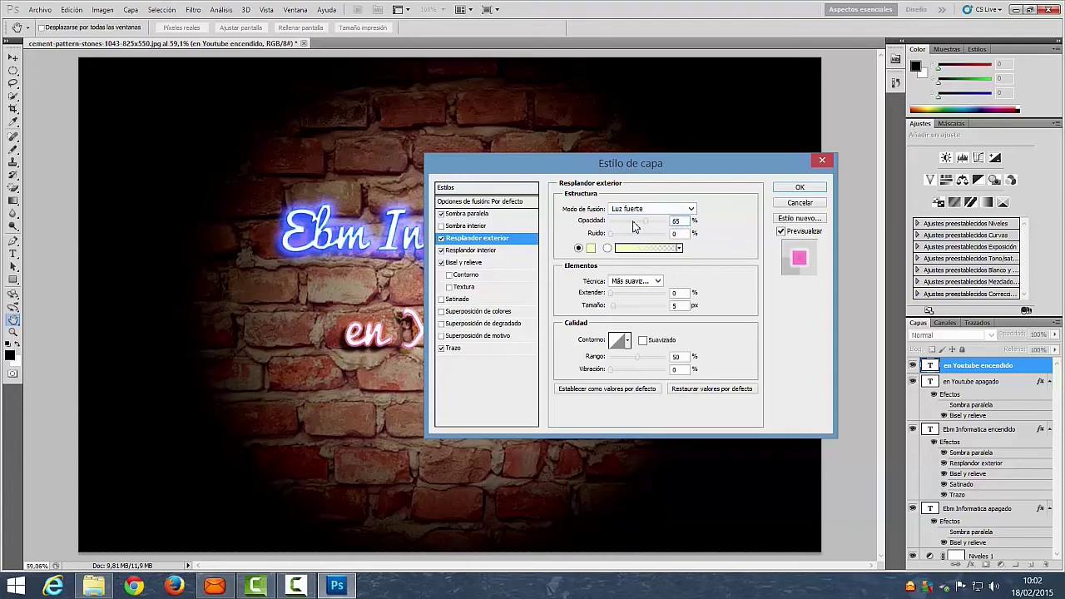
Step: Set the outer glow colour to pink ff39a9 and spread to 50%, then apply the style
left_click(582, 247)
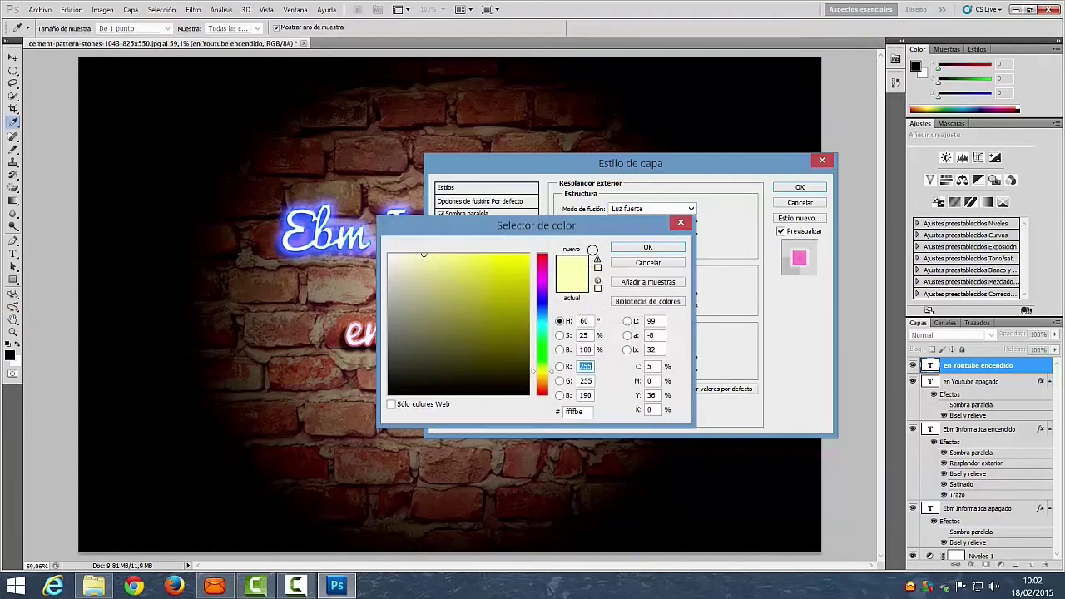
type("255")
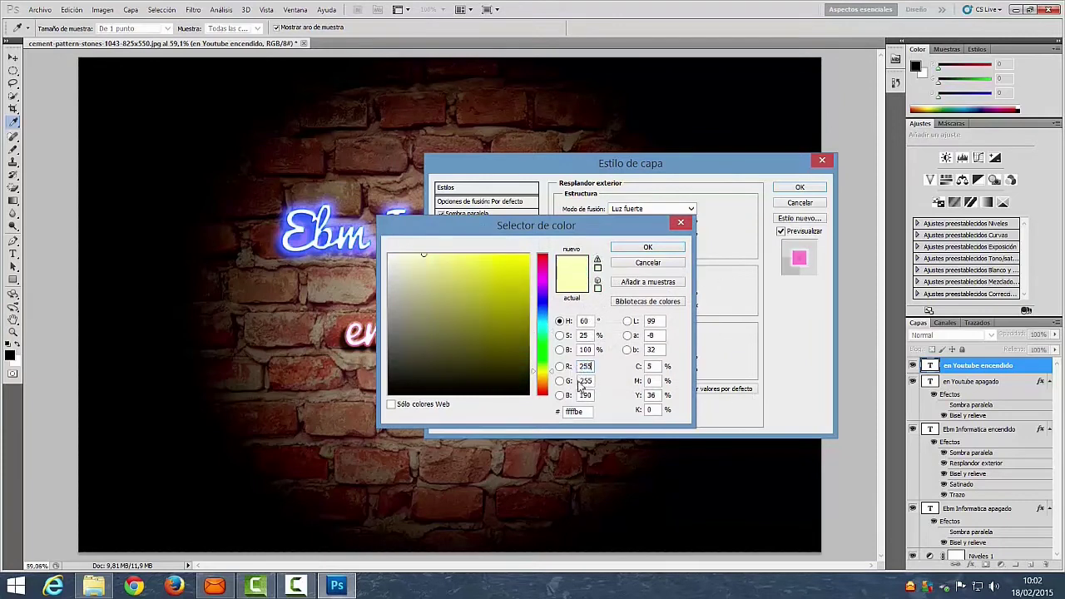
left_click(582, 380)
type("57")
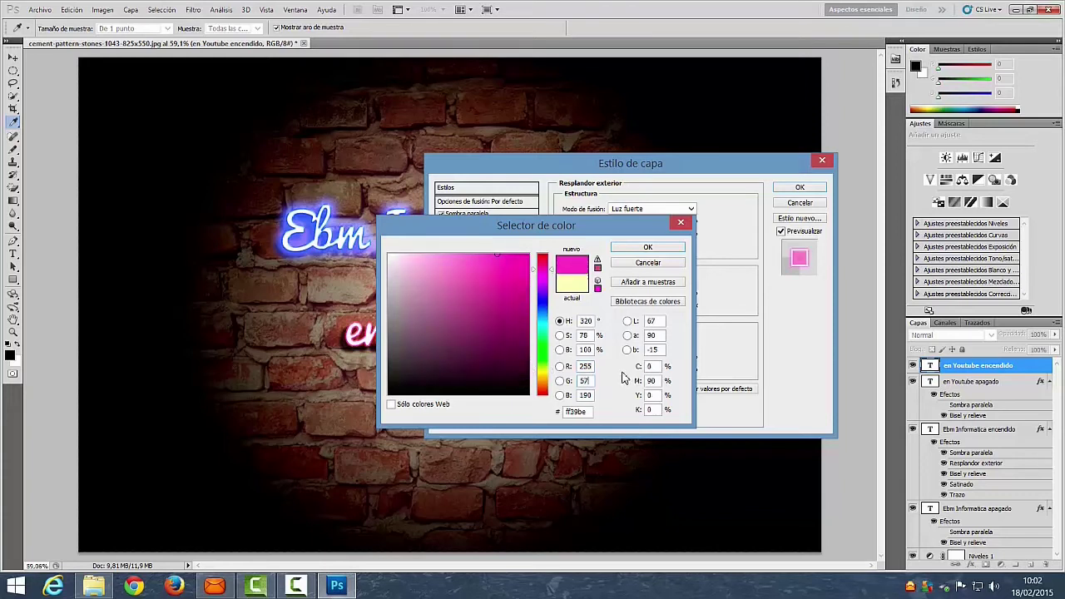
left_click(580, 395)
type("165")
left_click(650, 247)
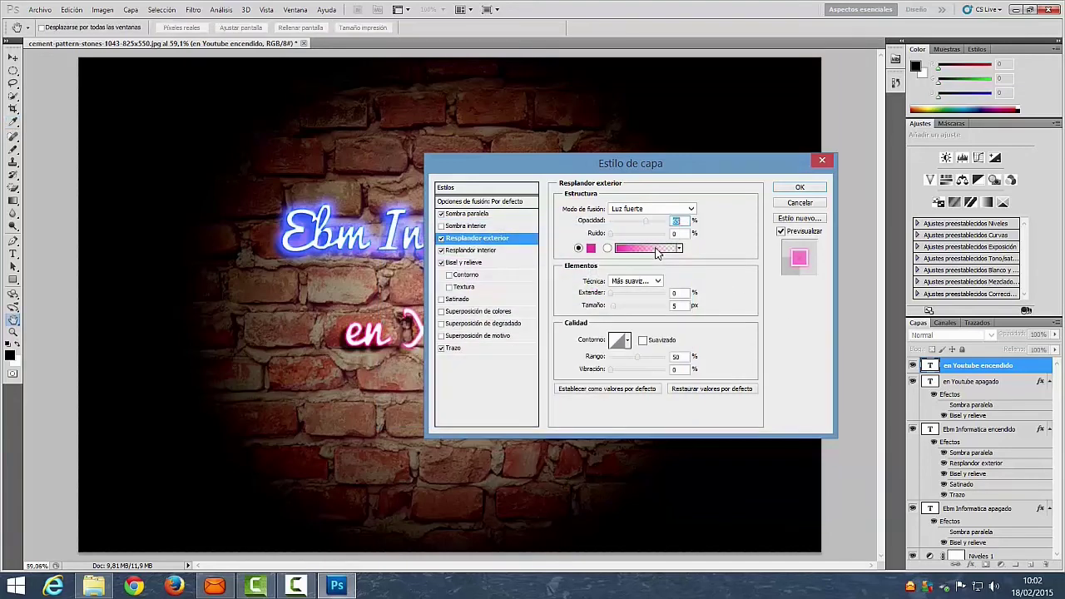
left_click(679, 293)
type("50")
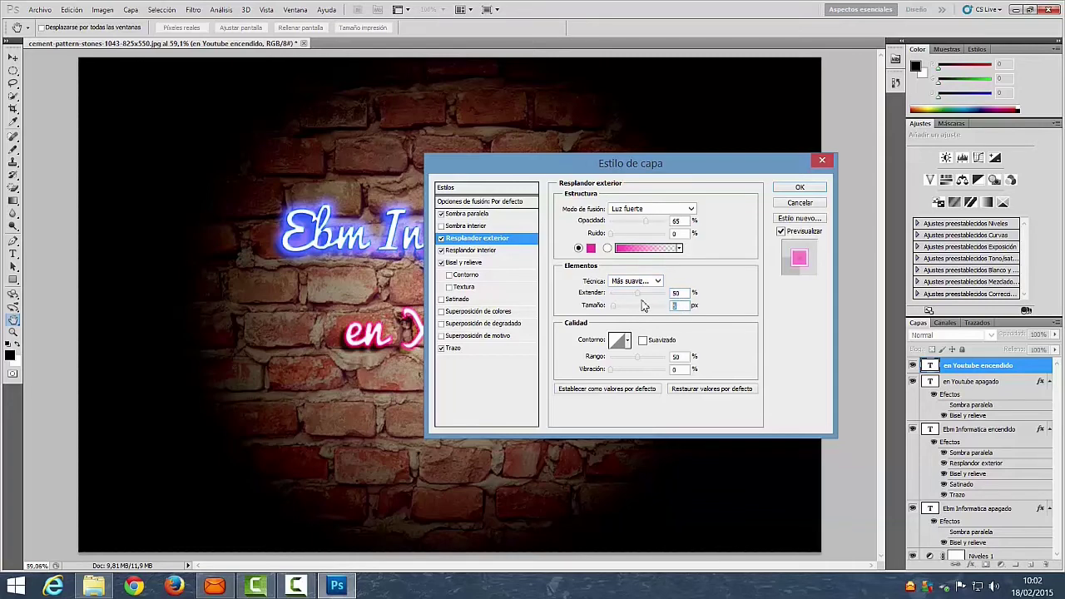
type("0")
left_click(800, 187)
Step: Toggle 'en Youtube encendido' to compare, then add new layer Capa 1 above Niveles 1
left_click(912, 366)
left_click(913, 367)
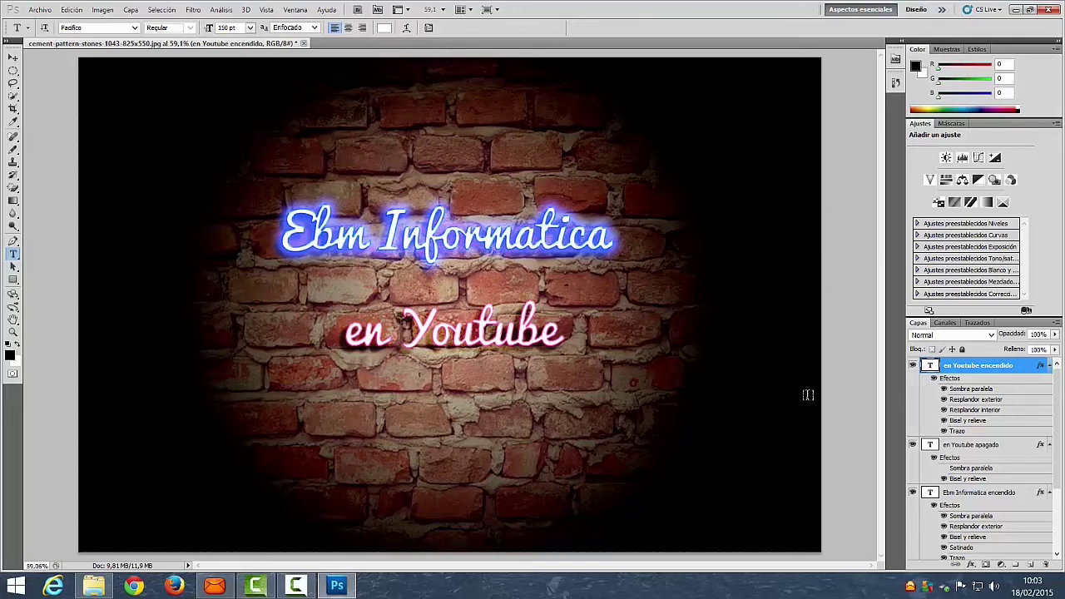
key("alt+comma")
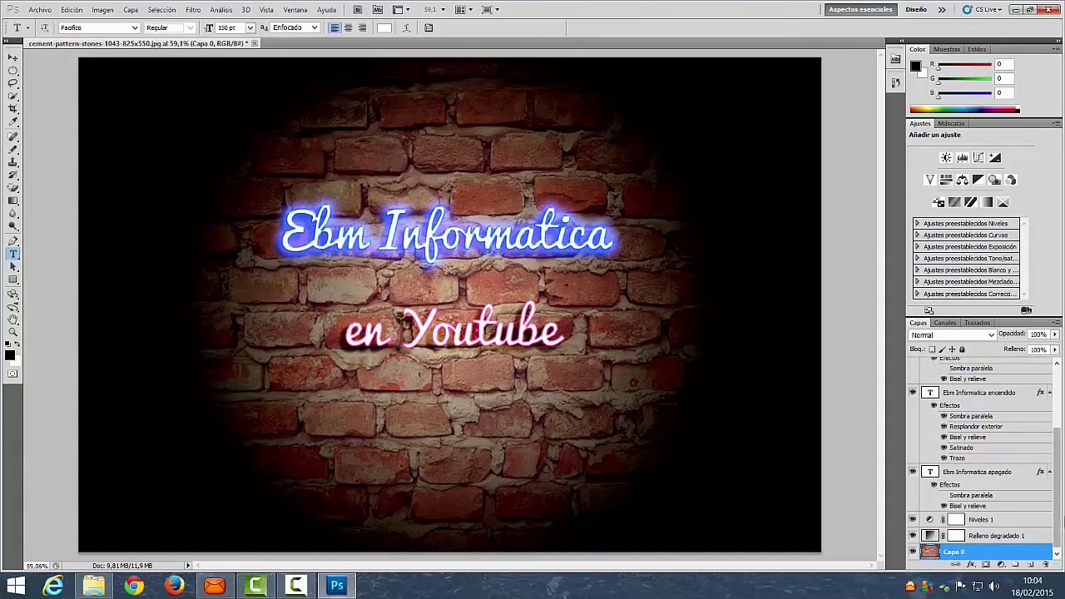
left_click(958, 520)
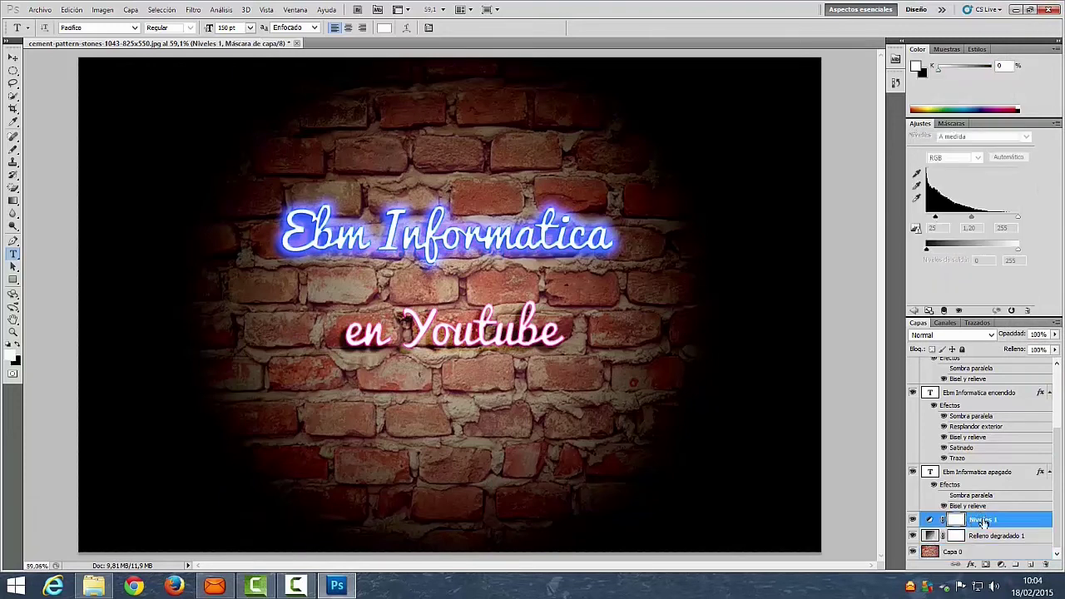
scroll(1060, 462, "up", 3)
scroll(1060, 463, "down", 3)
left_click(1031, 565)
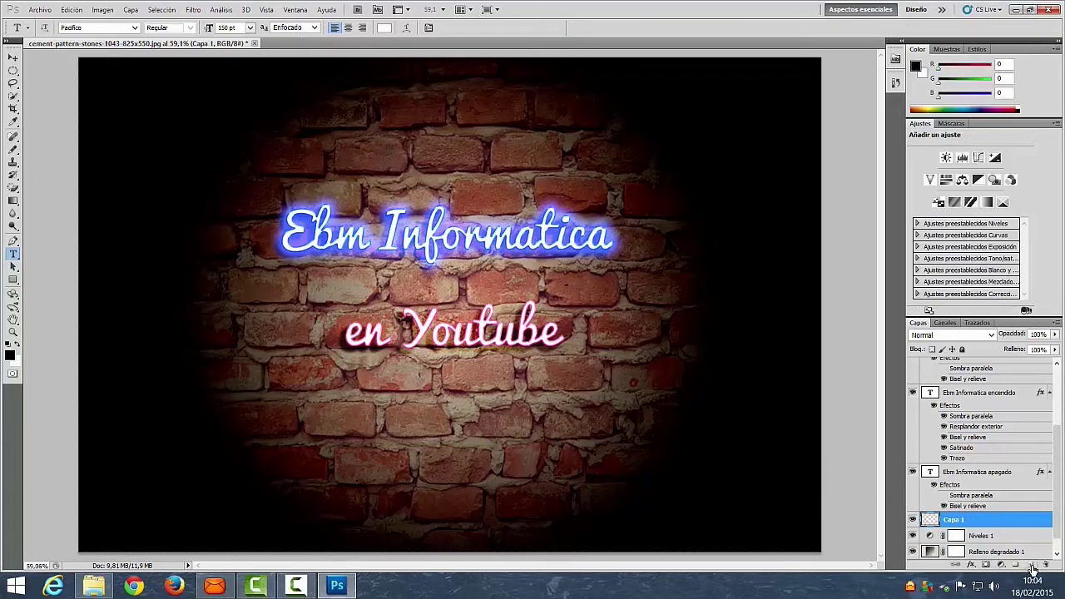
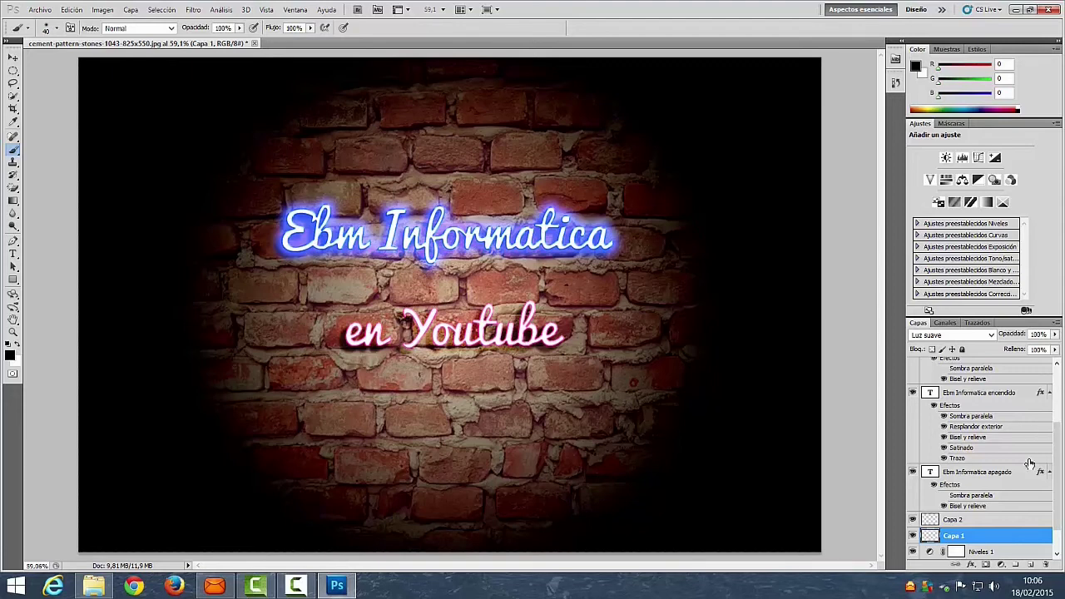
Step: Blend Capa 1 in Luz suave and set a round brush to 152 px size and 3% hardness
left_click(991, 337)
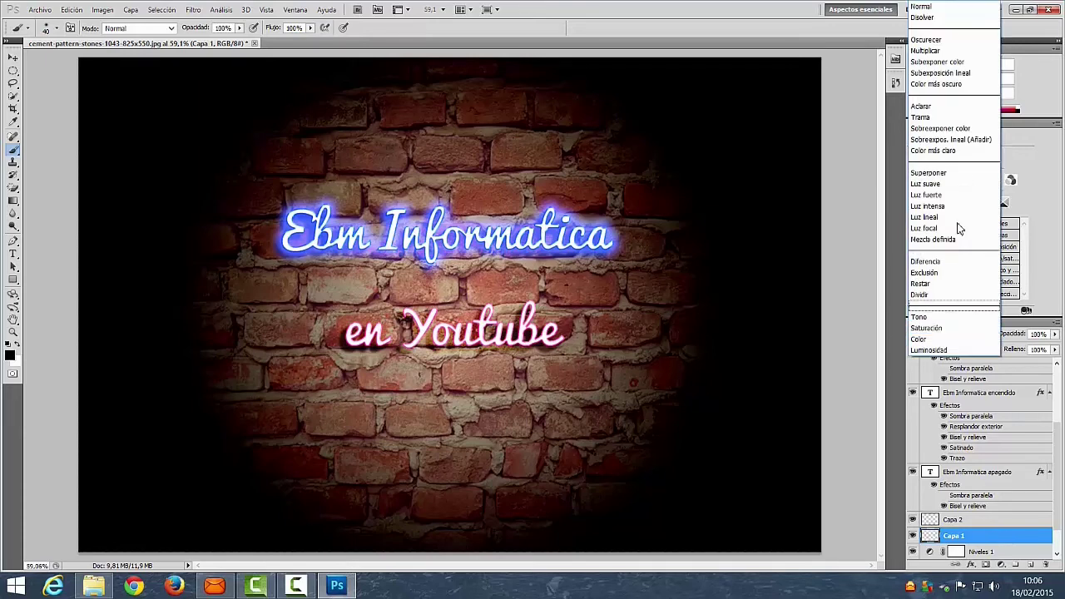
left_click(946, 184)
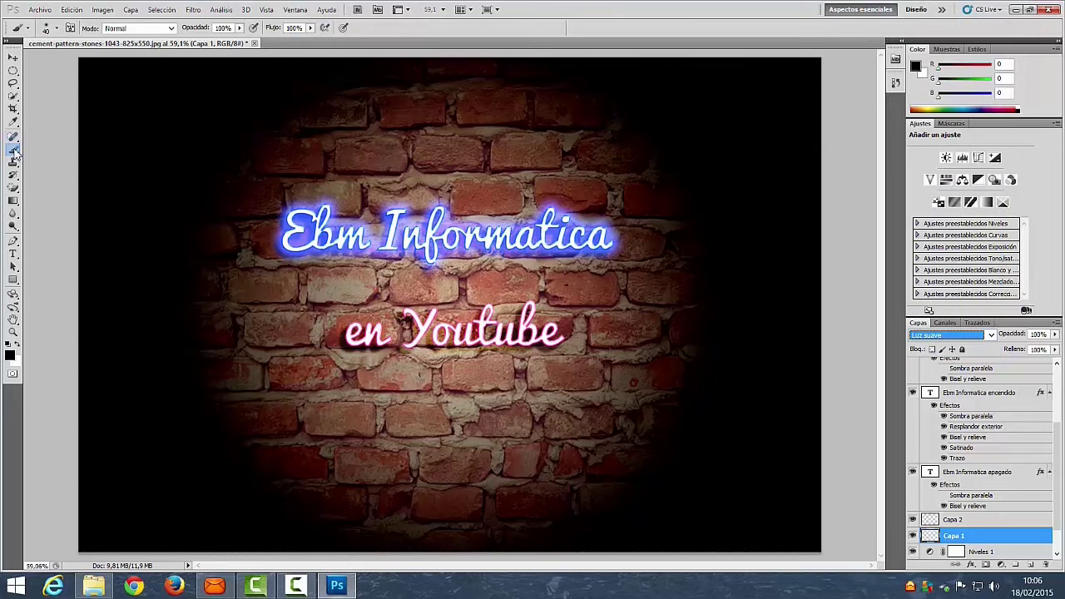
left_click(56, 28)
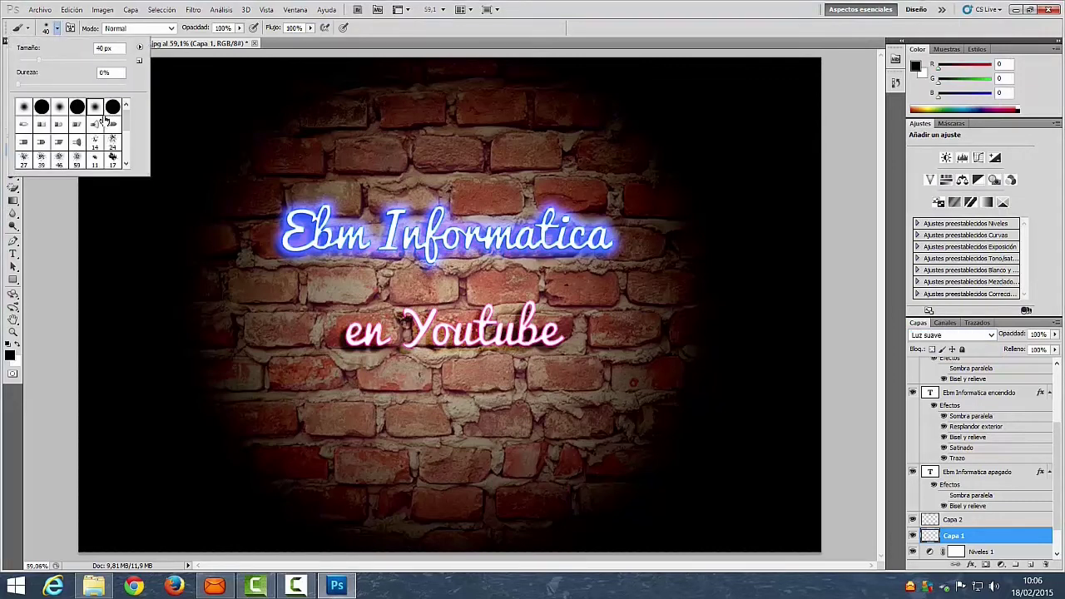
left_click(77, 107)
left_click_drag(115, 48, 78, 52)
type("152")
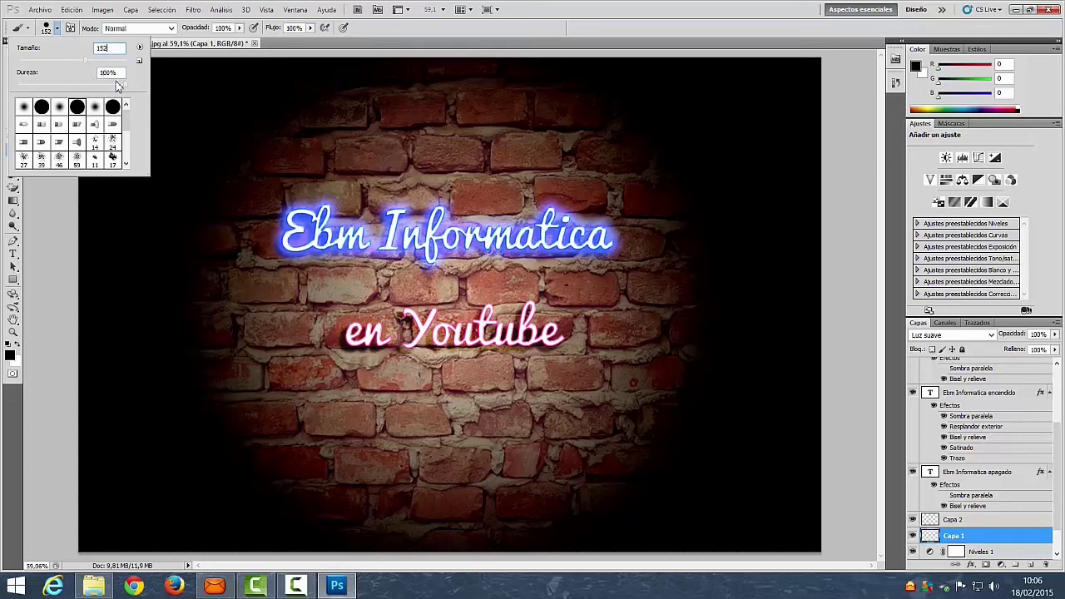
key("Tab")
type("3")
key("Return")
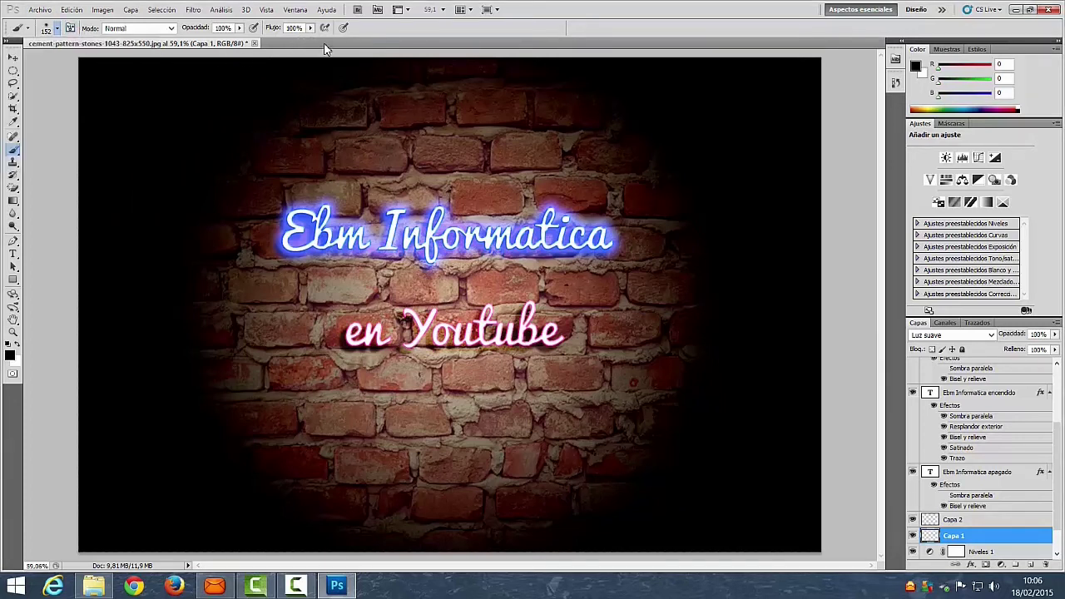
left_click(11, 356)
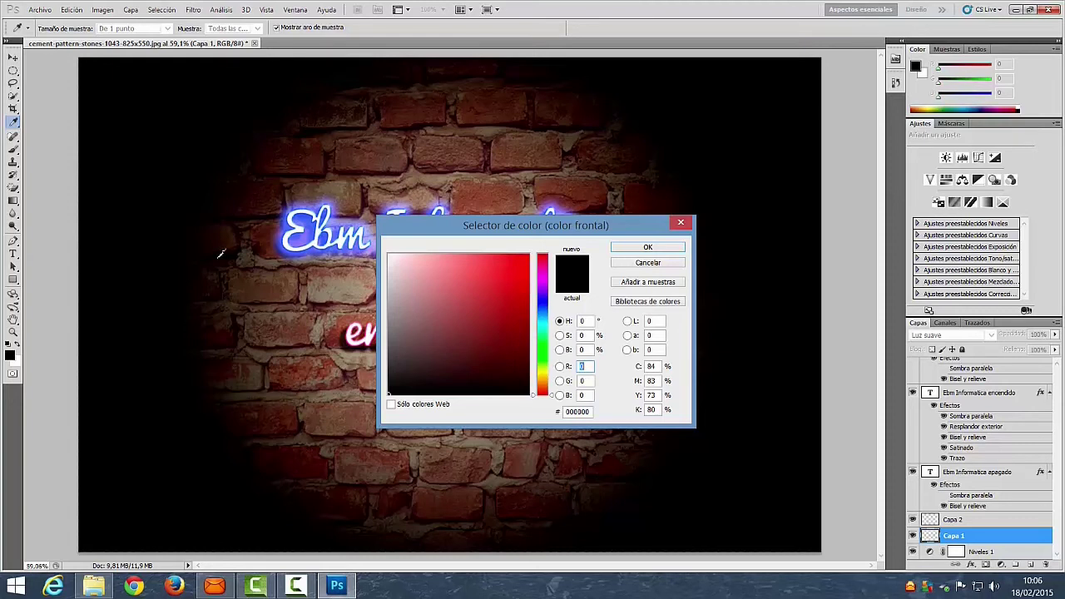
Step: Make the foreground blue (R0 G48 B255) and brush a soft glow above Ebm Informatica
key("Tab")
type("48")
key("Tab")
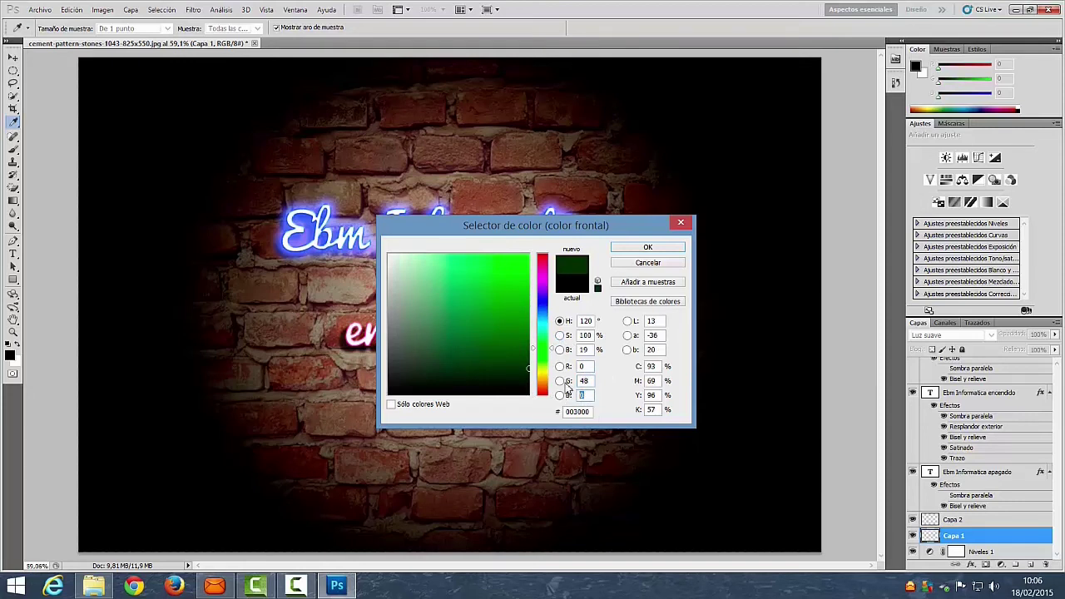
type("255")
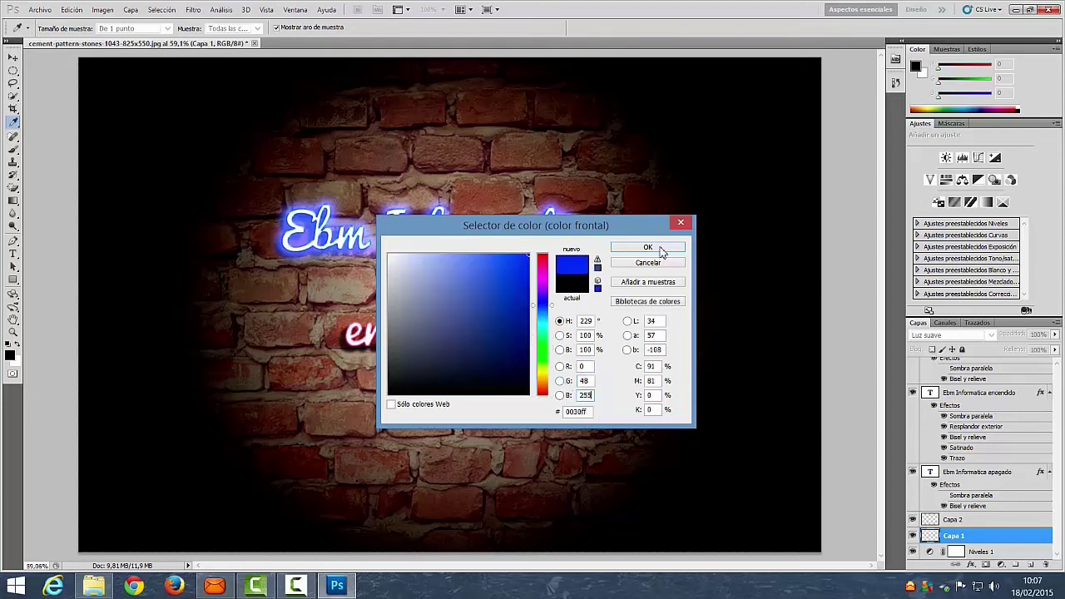
left_click(661, 249)
key("b")
mouse_move(285, 204)
left_mouse_down()
mouse_move(354, 193)
mouse_move(542, 200)
mouse_move(593, 204)
mouse_move(616, 224)
mouse_move(574, 256)
mouse_move(381, 263)
mouse_move(345, 275)
mouse_move(304, 272)
mouse_move(260, 235)
left_mouse_up()
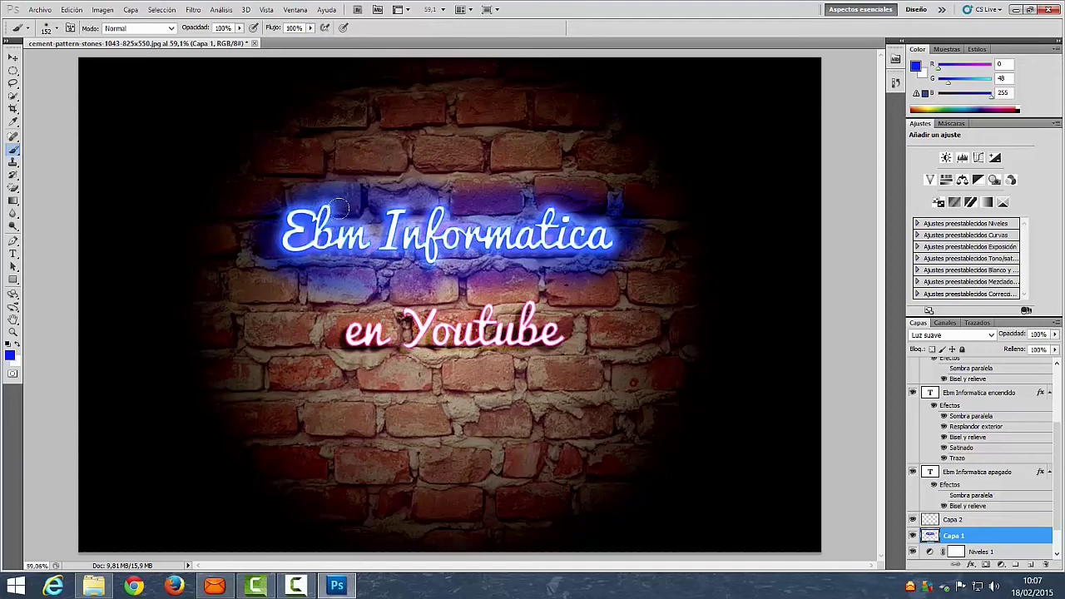
Step: Paint more blue glow around Ebm Informatica in Trama mode, then return Capa 1 to Luz suave
left_click(994, 335)
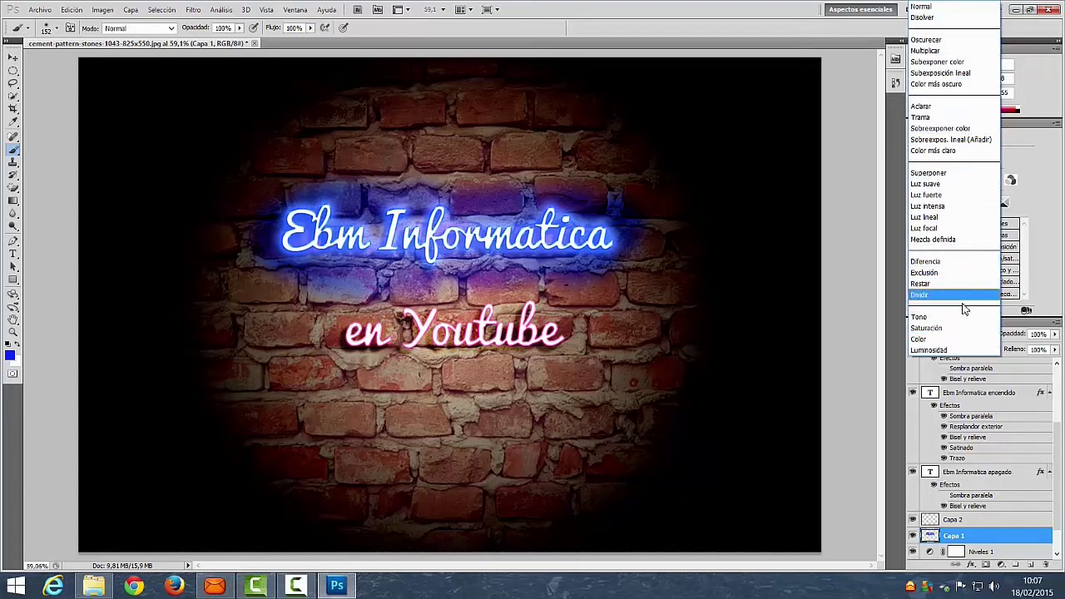
left_click(939, 118)
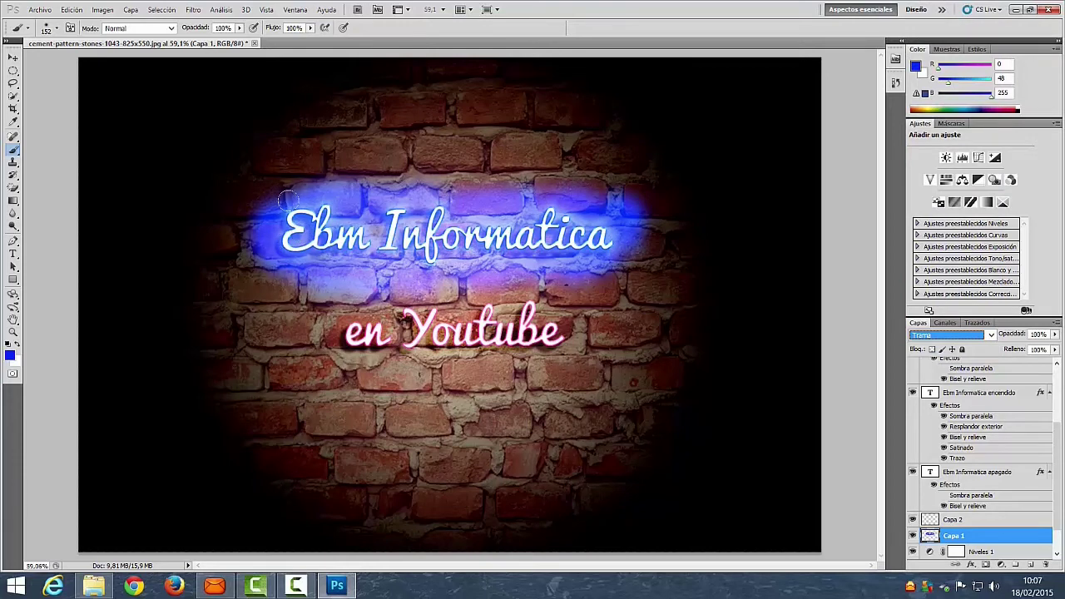
mouse_move(486, 190)
left_mouse_down()
mouse_move(318, 259)
mouse_move(389, 194)
mouse_move(612, 253)
left_mouse_up()
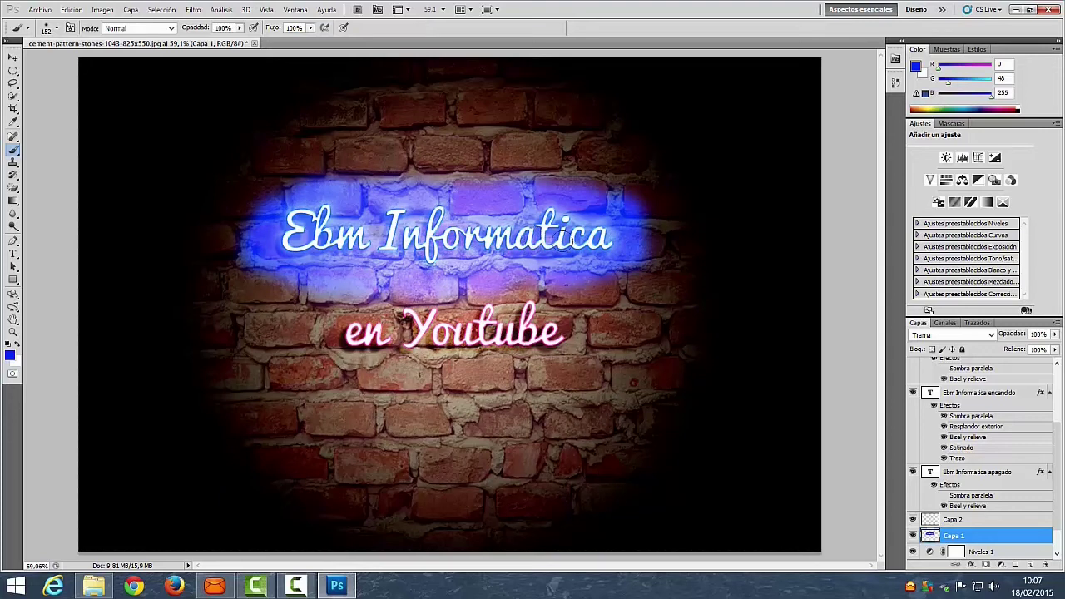
left_click(991, 336)
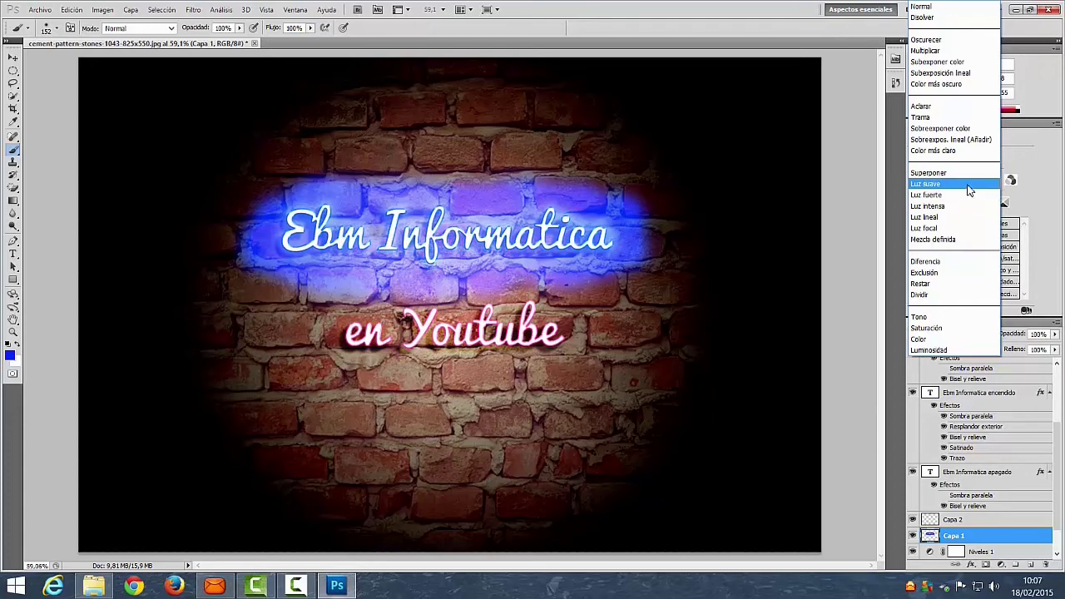
left_click(969, 191)
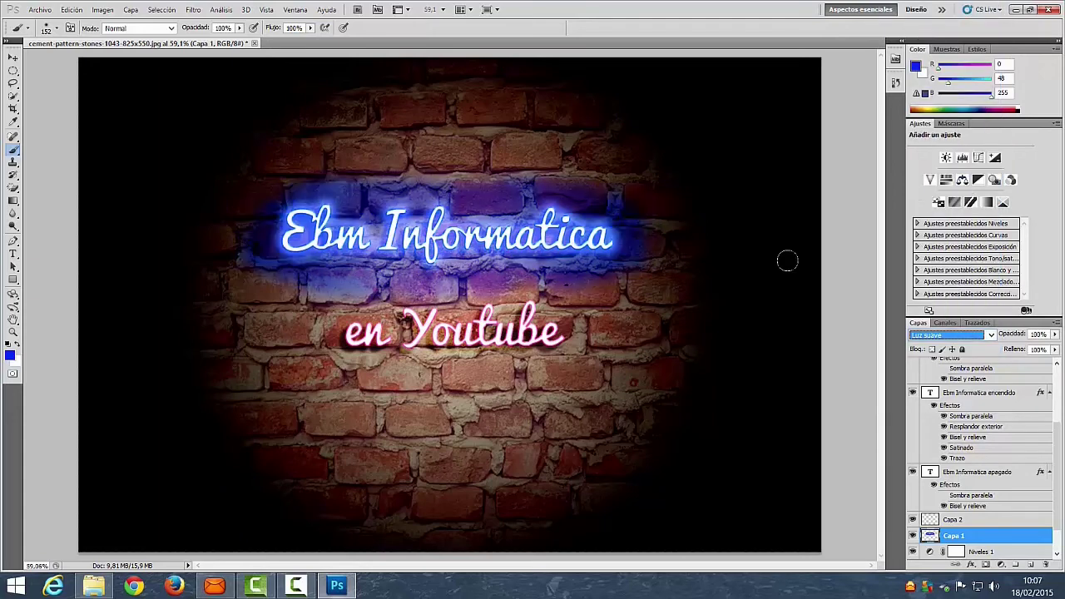
left_click(965, 520)
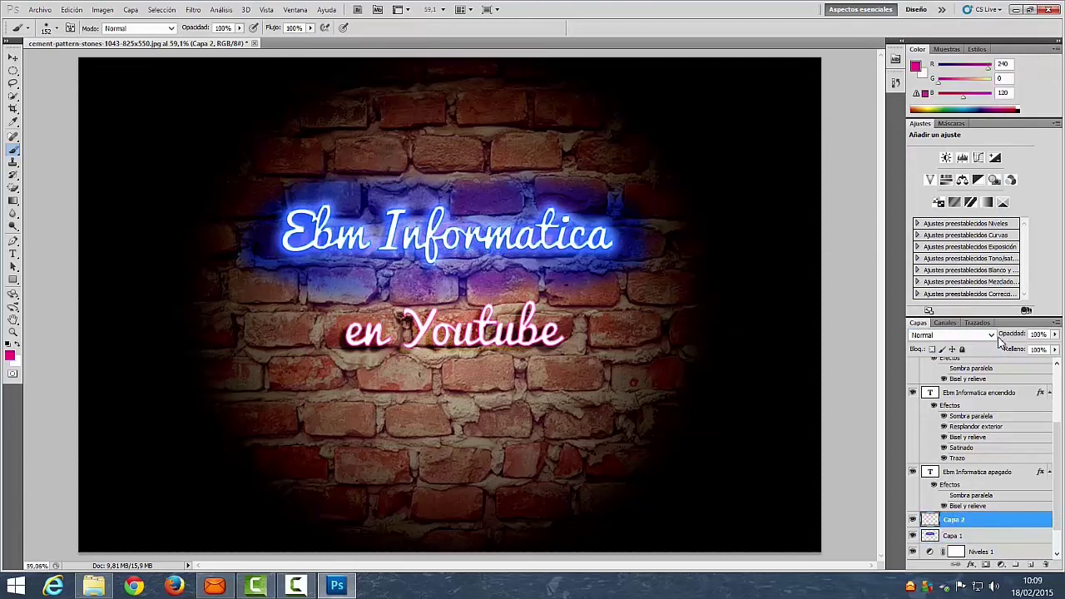
Step: Blend Capa 2 in Luz suave and make magenta R240 G0 B120 the foreground colour
left_click(991, 334)
left_click(969, 190)
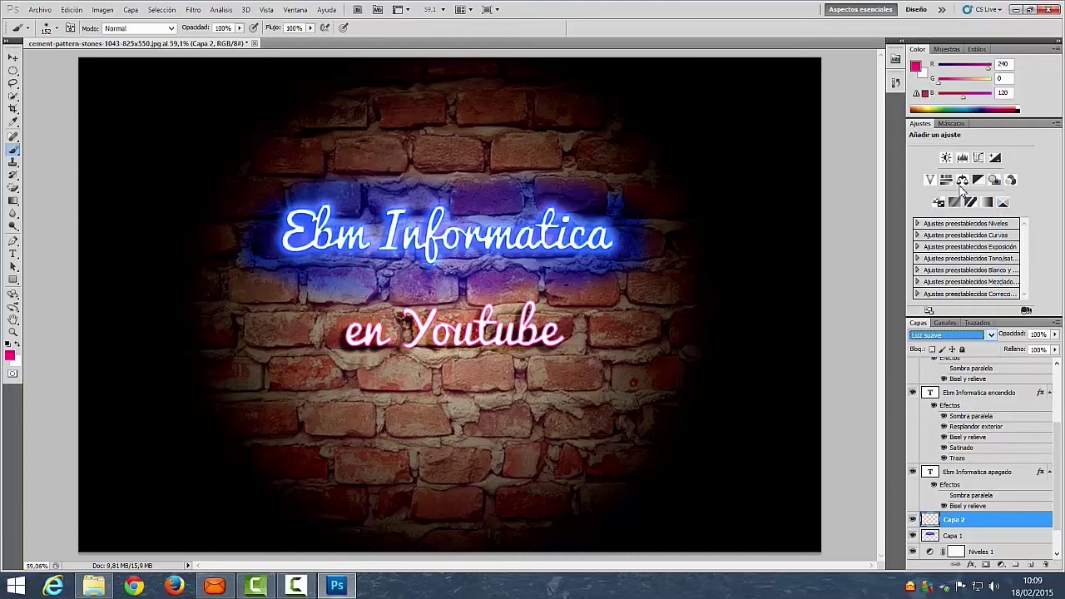
left_click(9, 355)
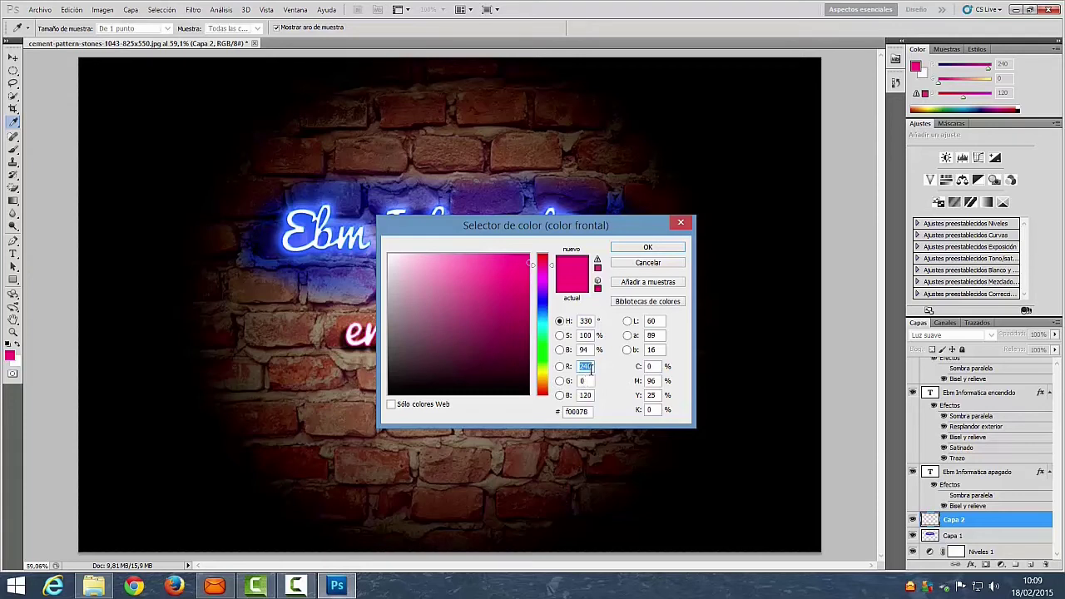
key("BackSpace")
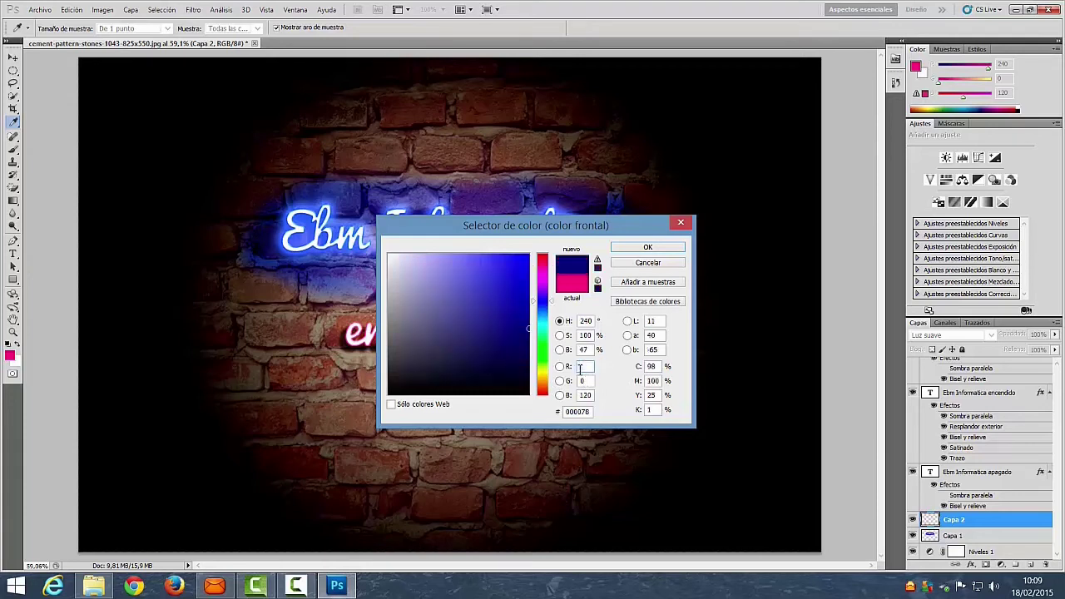
type("240")
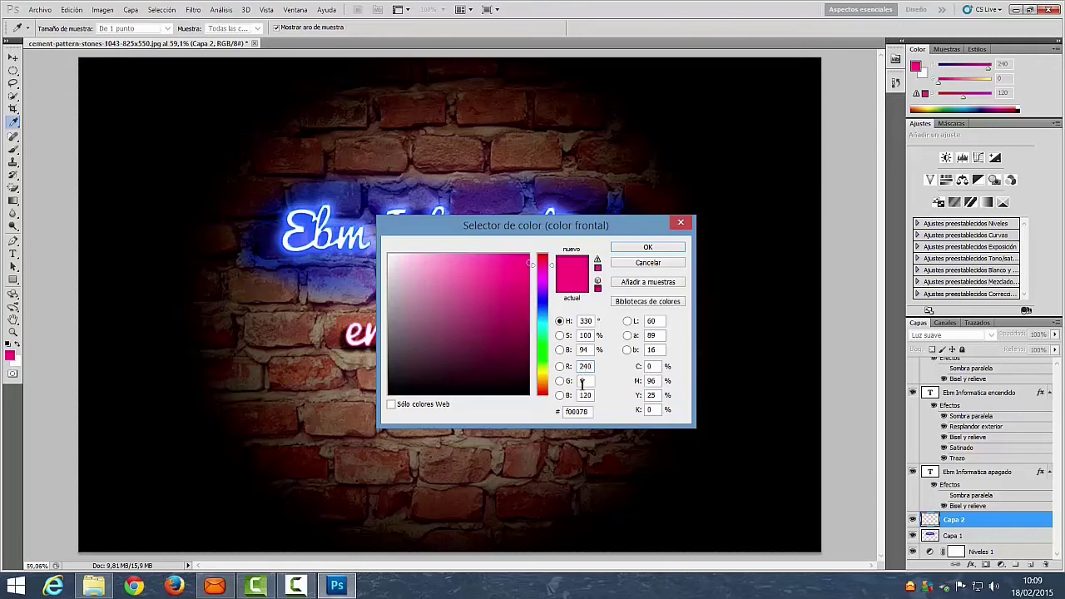
left_click(662, 249)
key("b")
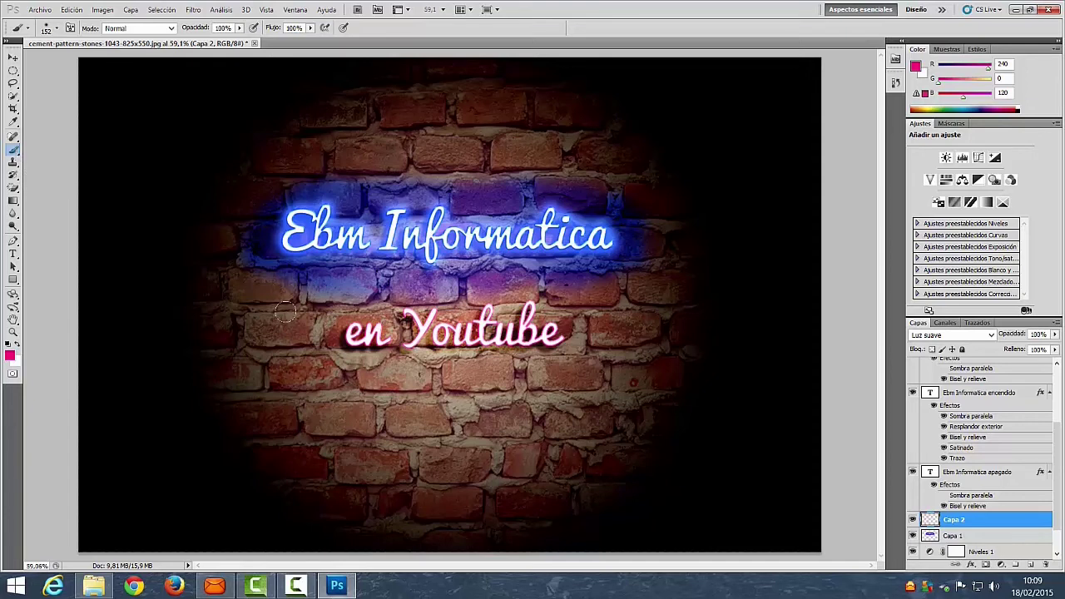
Step: Brush magenta glow around en Youtube on Capa 2, trying Trama before settling on Luz suave
left_click_drag(328, 321, 391, 309)
mouse_move(348, 342)
left_mouse_down()
mouse_move(545, 347)
mouse_move(561, 319)
left_mouse_up()
mouse_move(380, 358)
left_mouse_down()
mouse_move(503, 379)
mouse_move(582, 333)
left_mouse_up()
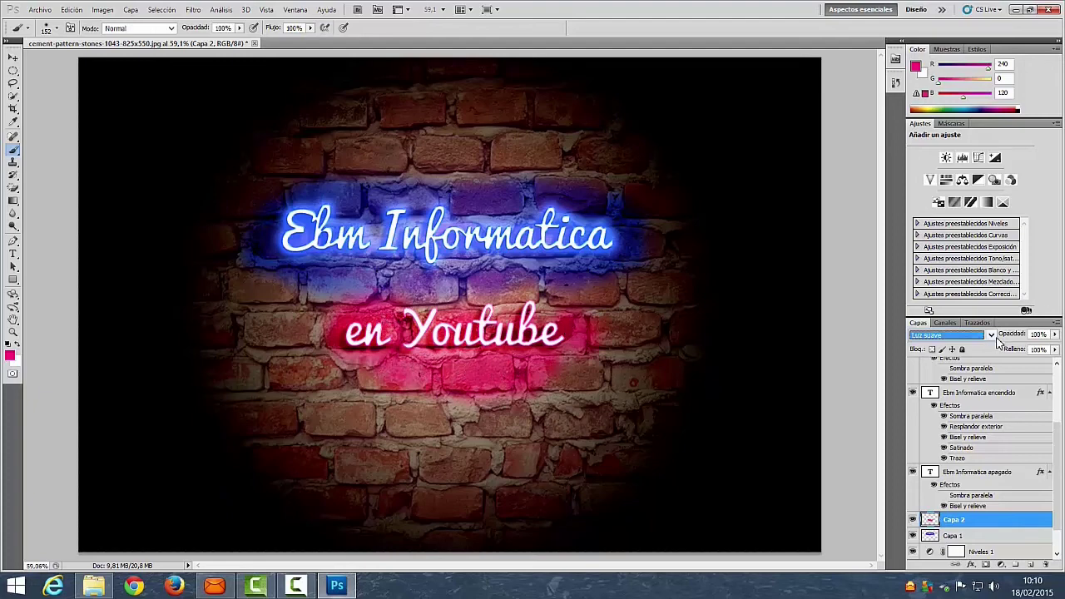
left_click(957, 334)
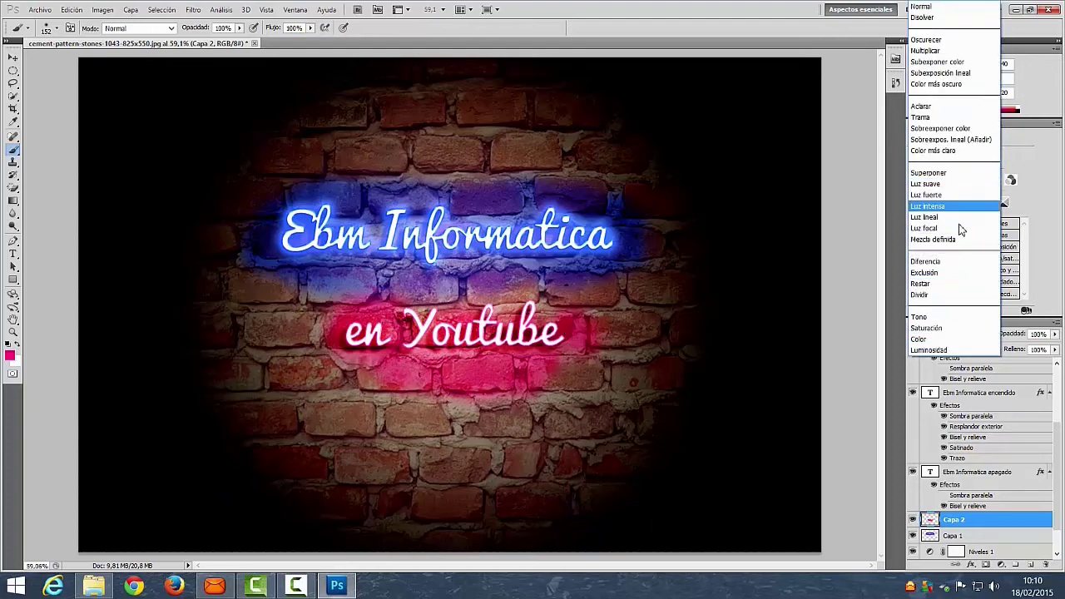
left_click(922, 117)
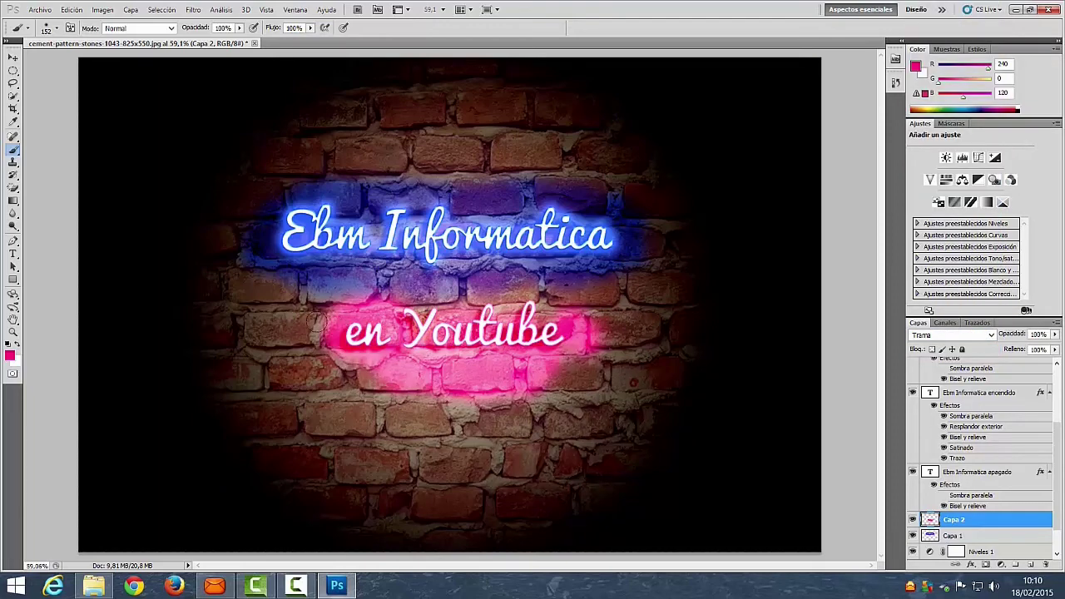
left_click(990, 334)
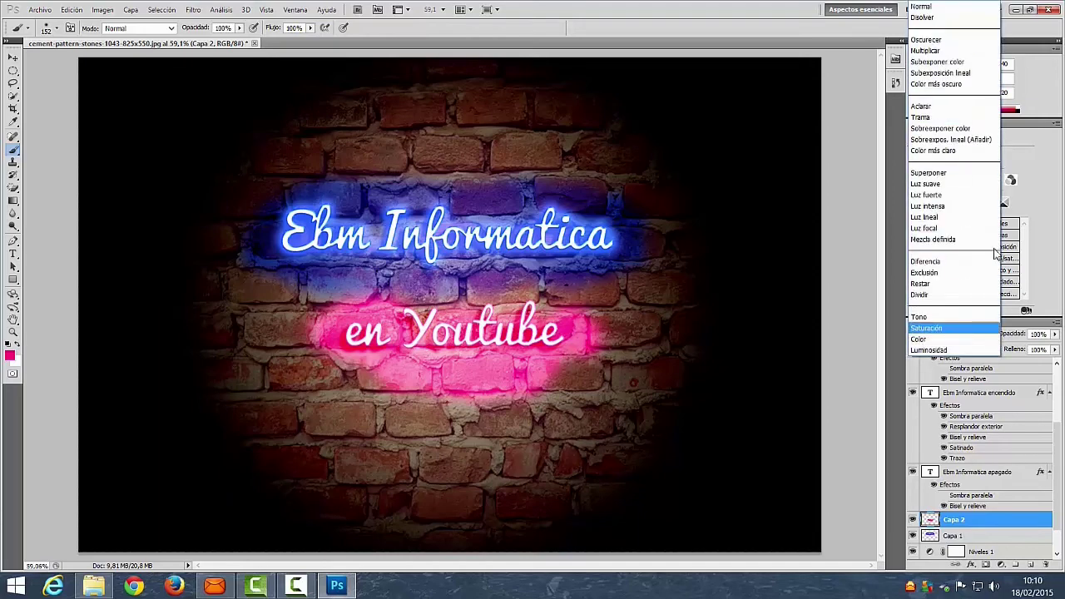
left_click(953, 184)
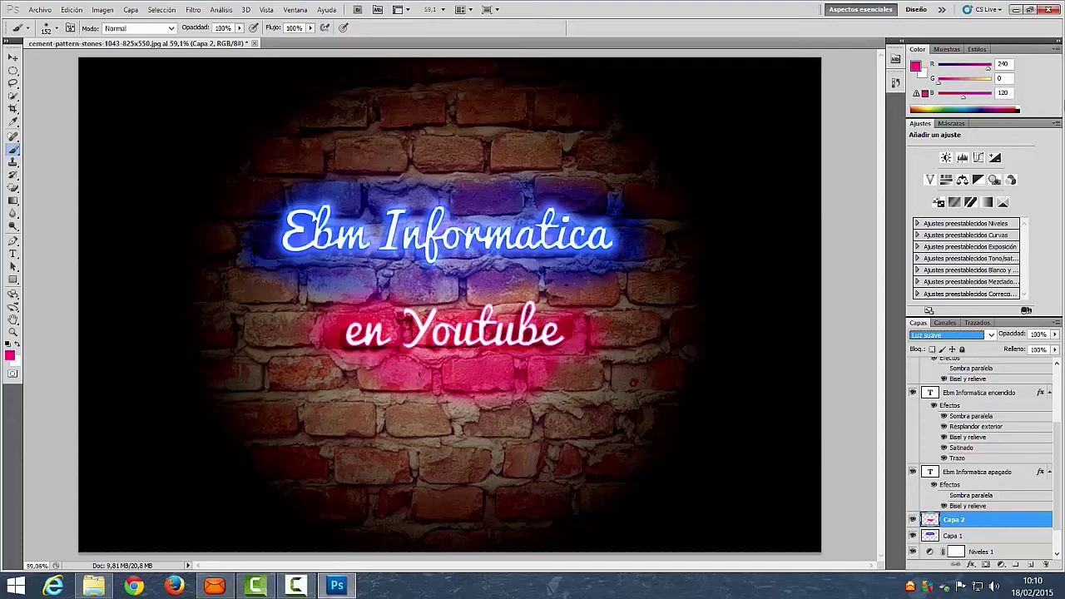
left_click(40, 9)
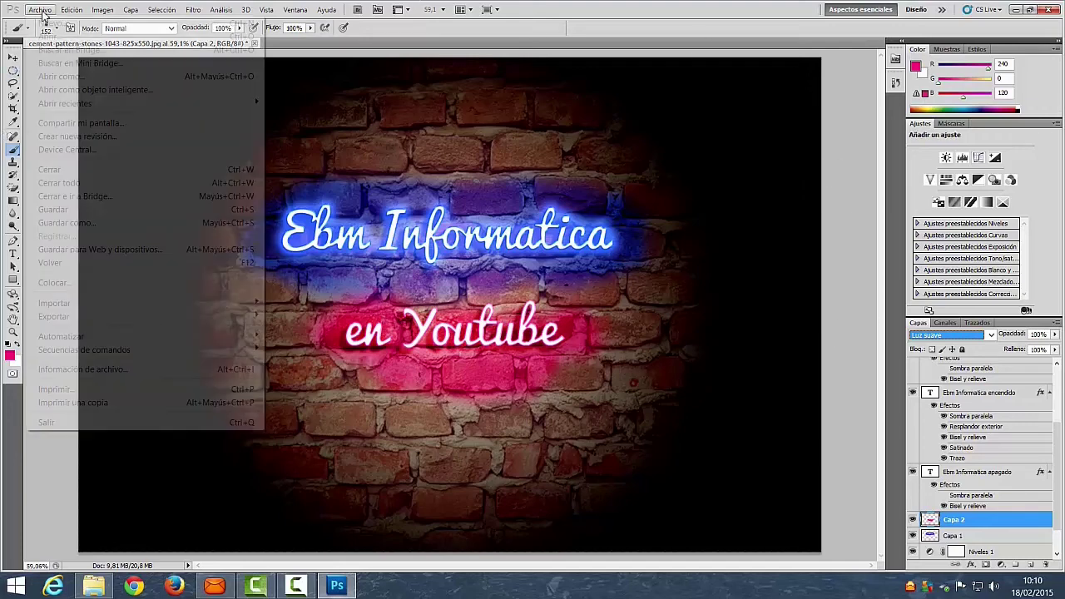
Step: Save the artwork to the desktop as cement-pattern-stones-1043-825x550.psd with maximized compatibility
left_click(133, 223)
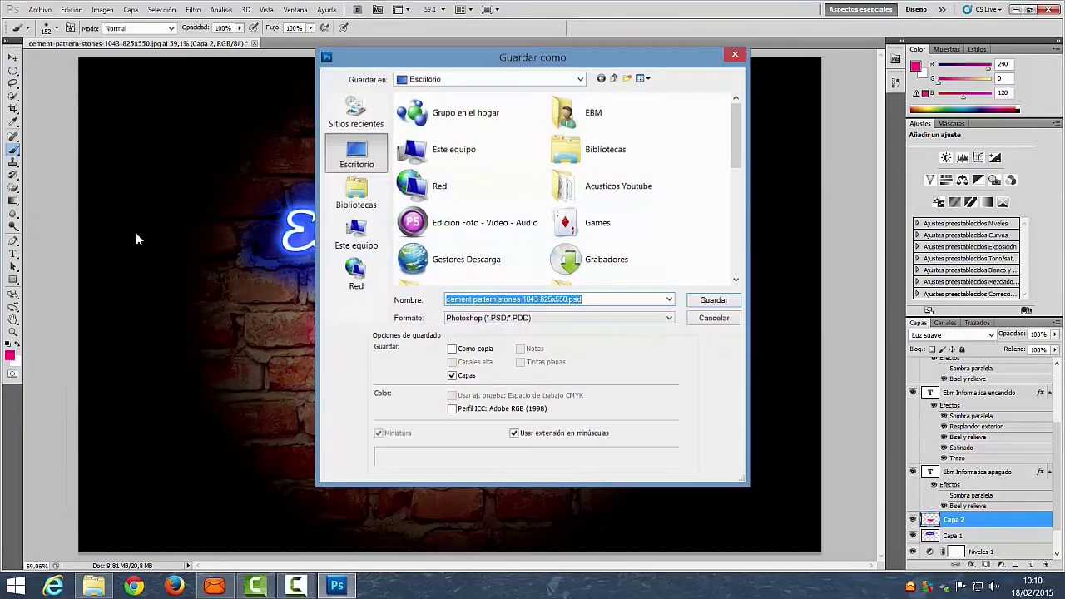
left_click(720, 301)
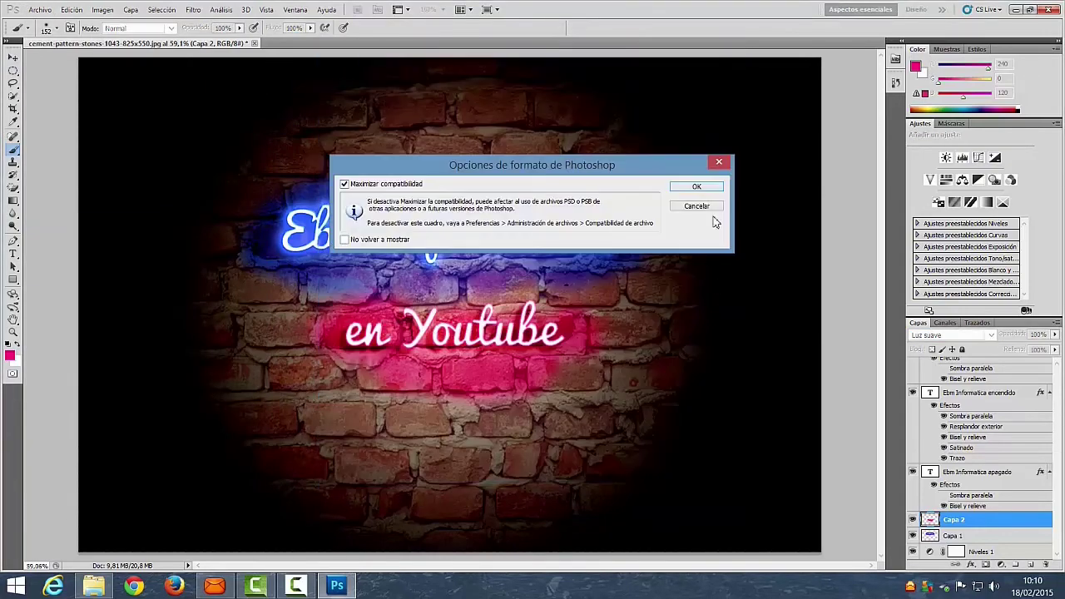
left_click(699, 186)
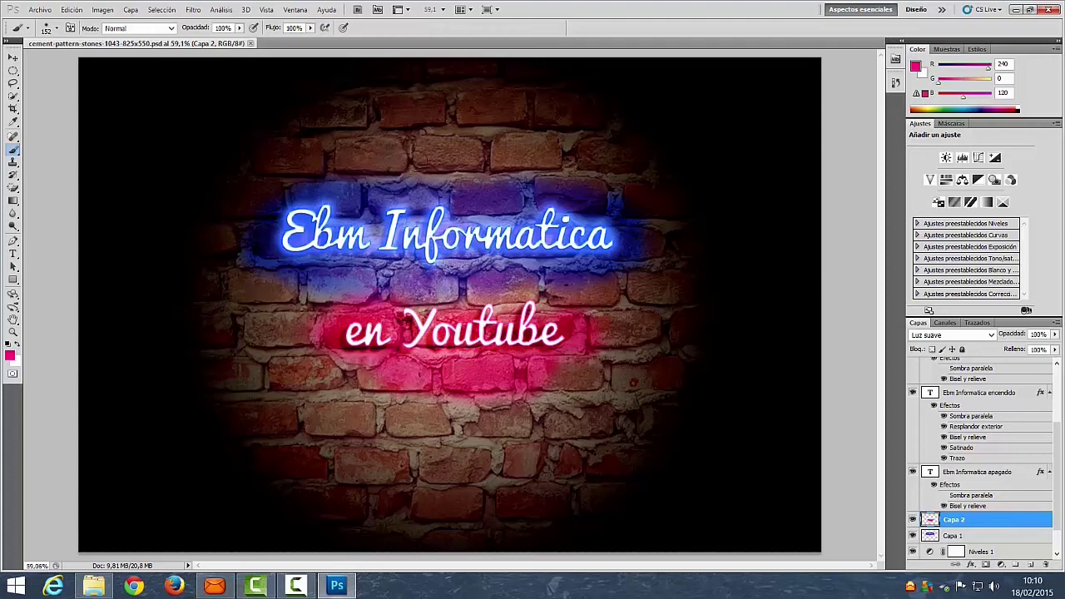
left_click(296, 9)
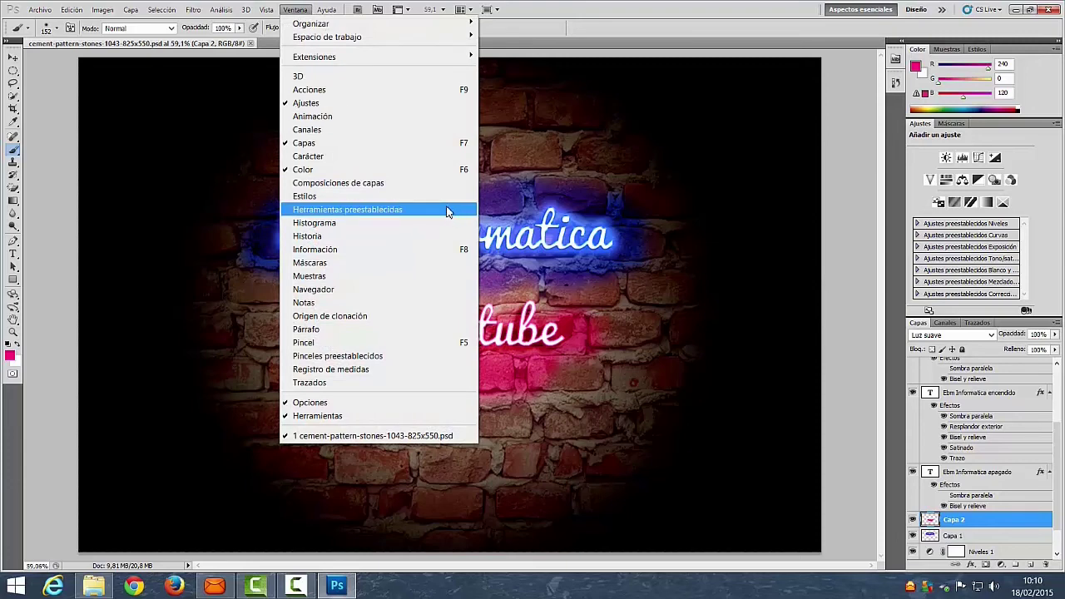
Step: Show the Animación frames timeline under the canvas from the Ventana menu
left_click(370, 117)
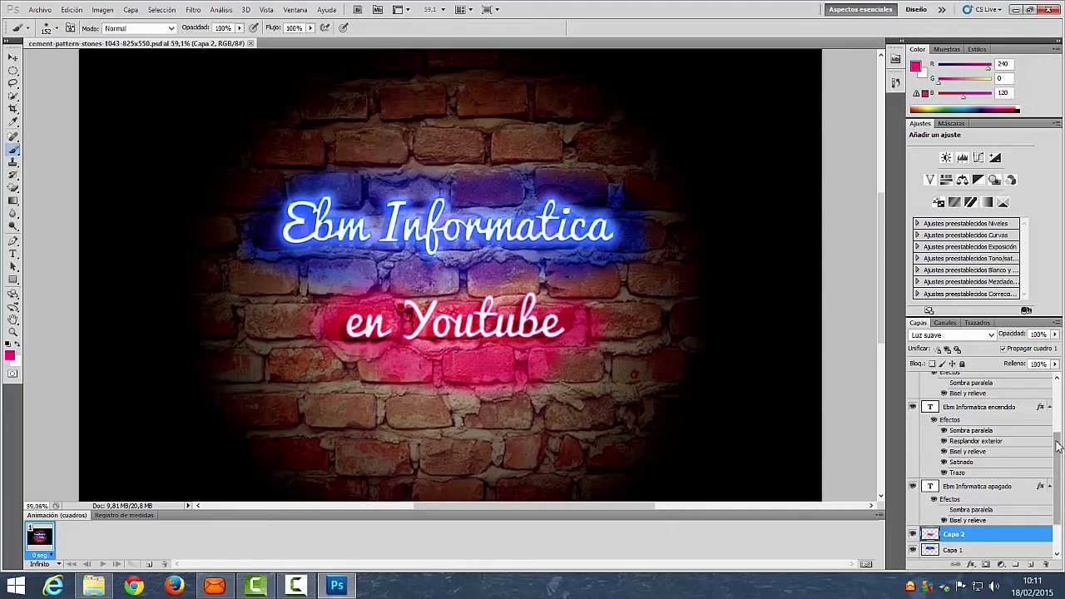
Step: Hide the lit en Youtube and Ebm Informatica layers plus the blue and pink glows for frame 1
left_click_drag(1057, 446, 1057, 381)
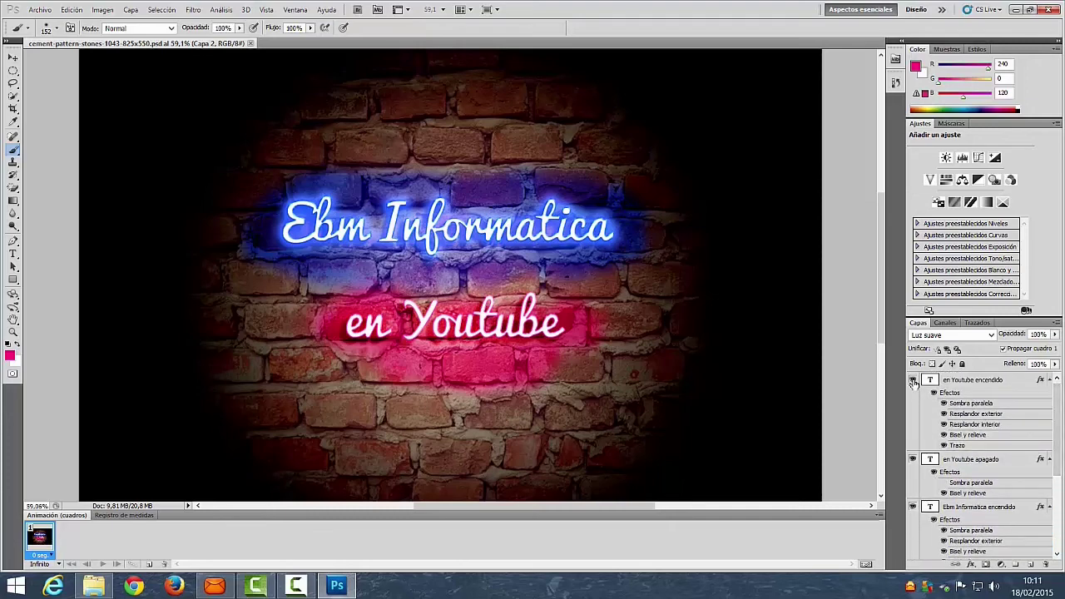
left_click(912, 379)
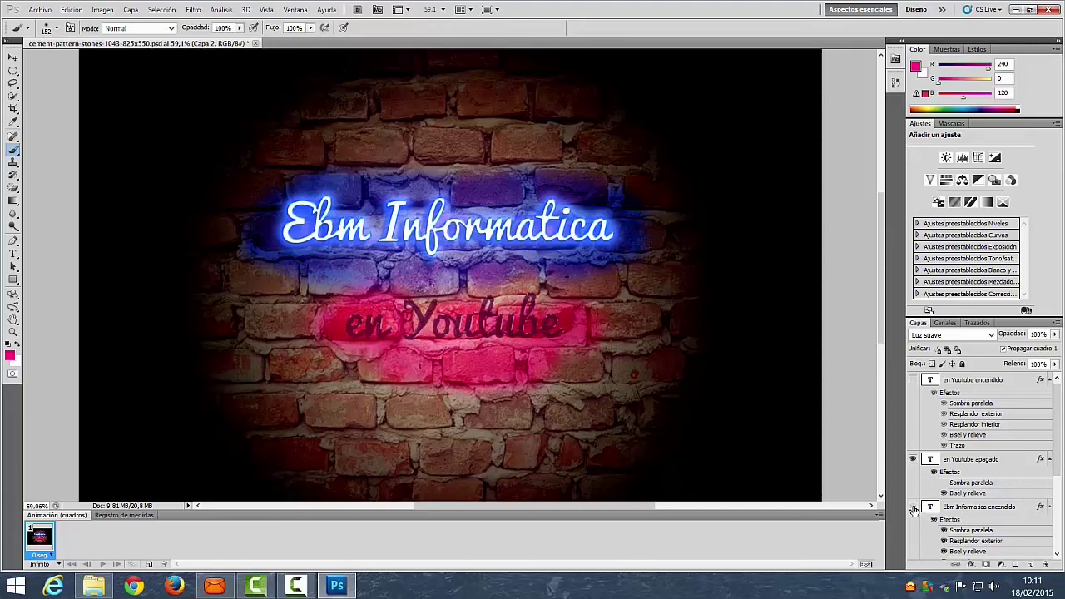
left_click(912, 507)
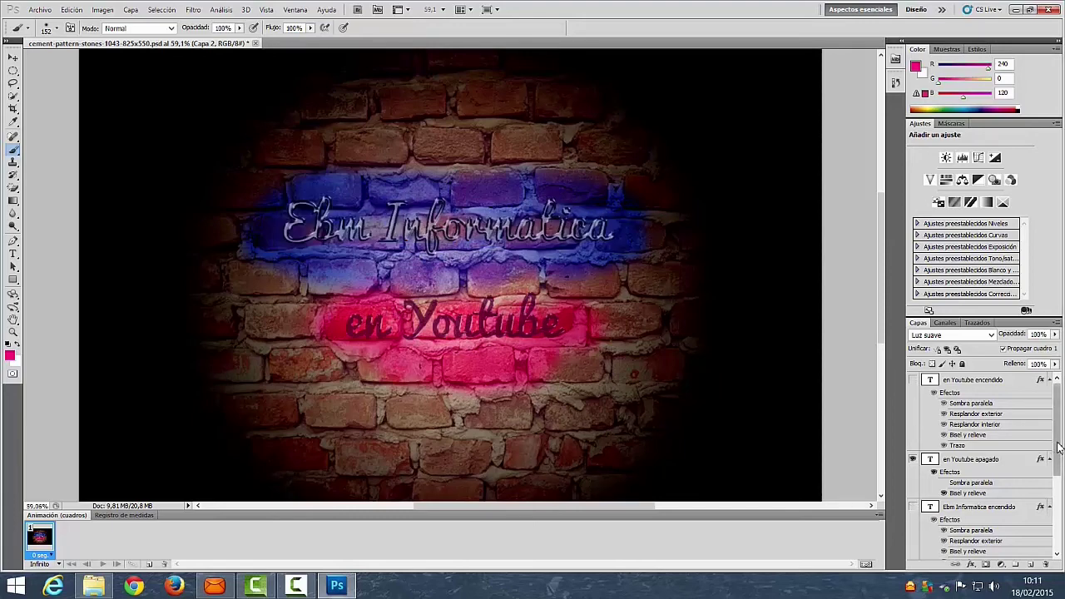
left_click_drag(1056, 449, 1060, 529)
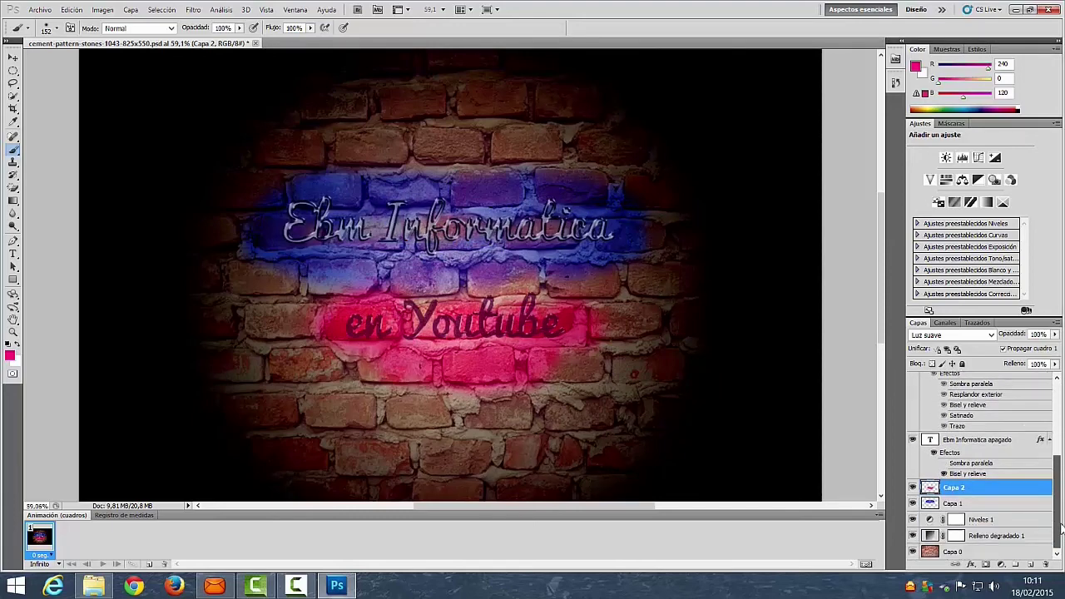
left_click(912, 503)
left_click(913, 487)
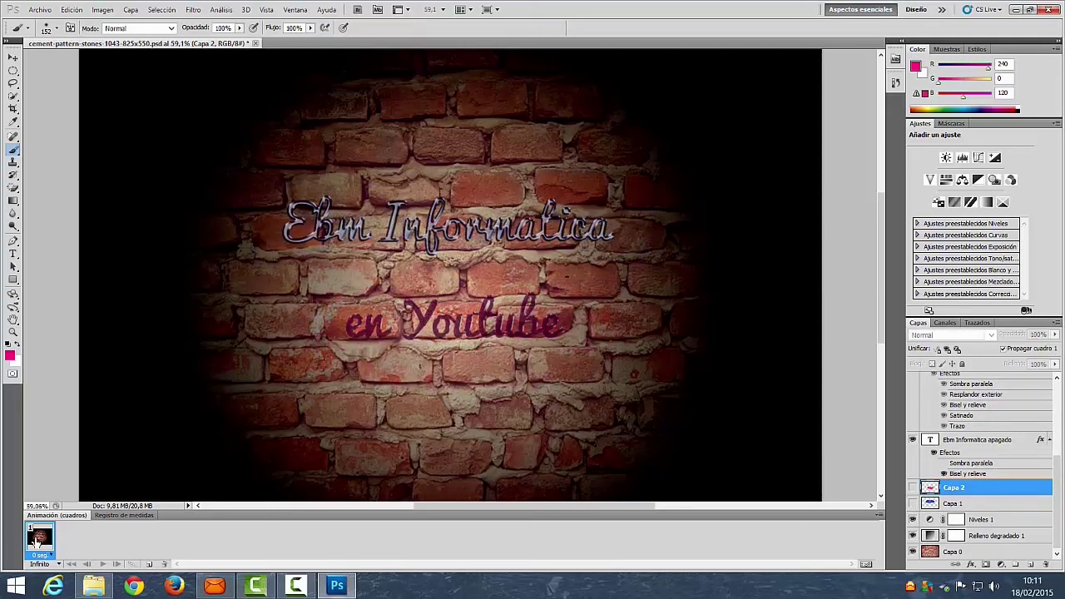
Step: Duplicate the frame and turn the glows and lit text layers back on in frame 2
right_click(36, 541)
left_click(75, 548)
left_click(151, 565)
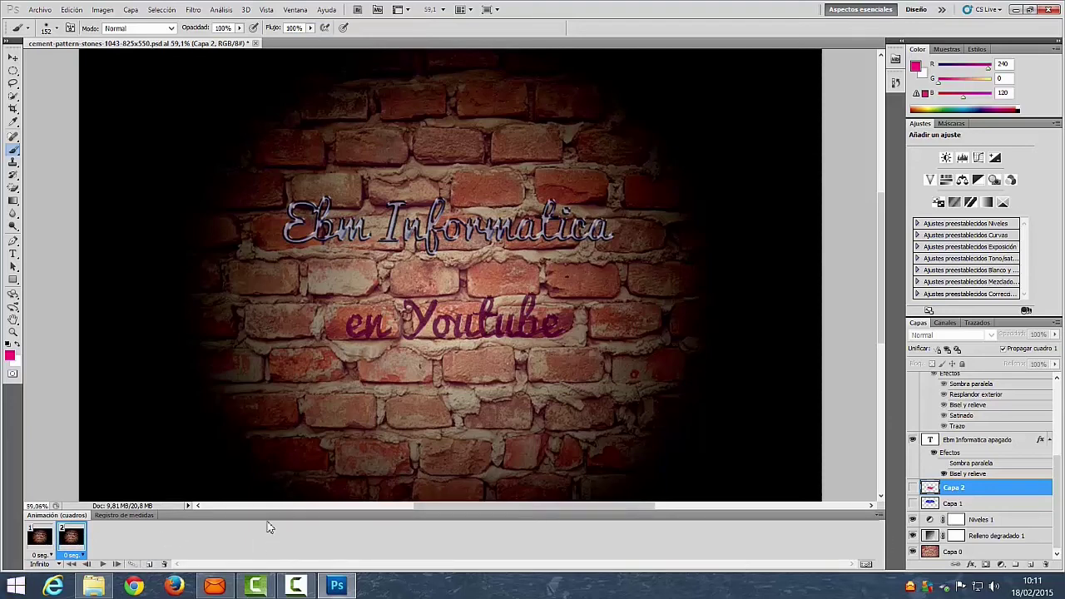
left_click(912, 503)
left_click(913, 487)
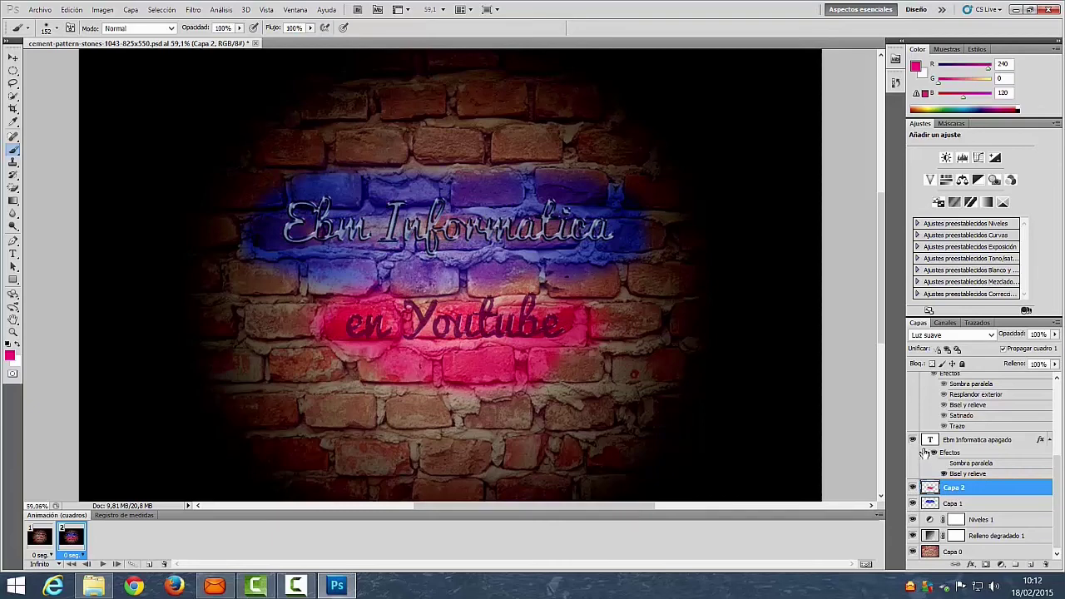
scroll(998, 449, "up", 5)
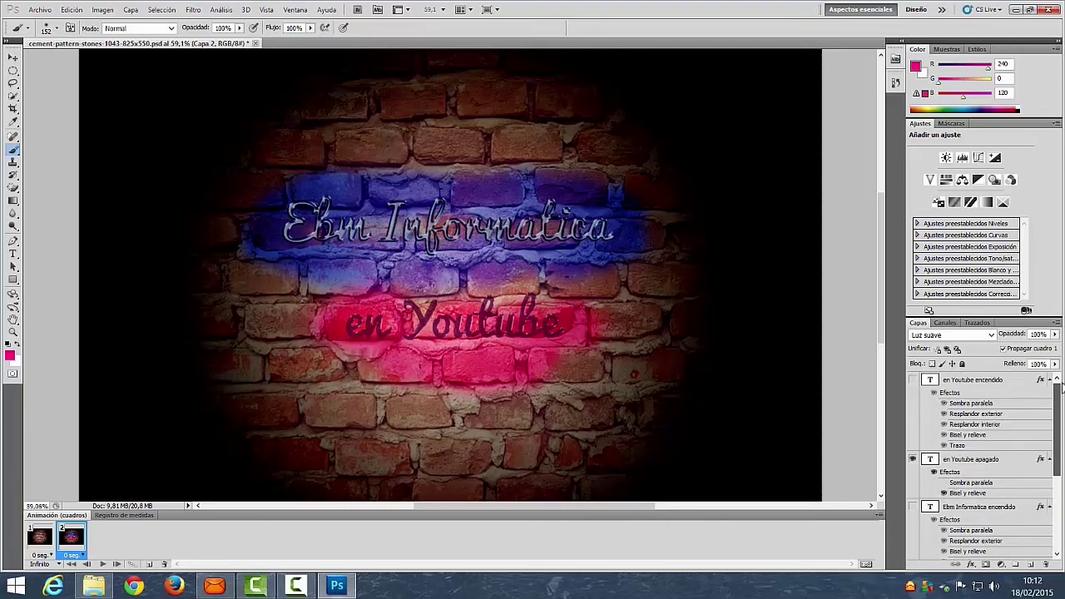
left_click(912, 379)
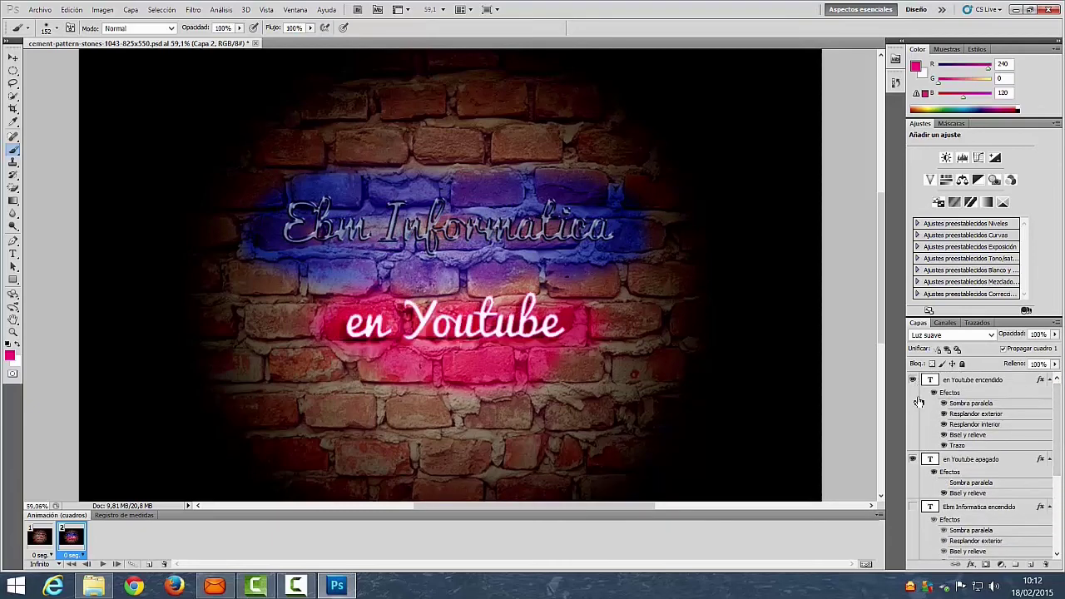
left_click(912, 505)
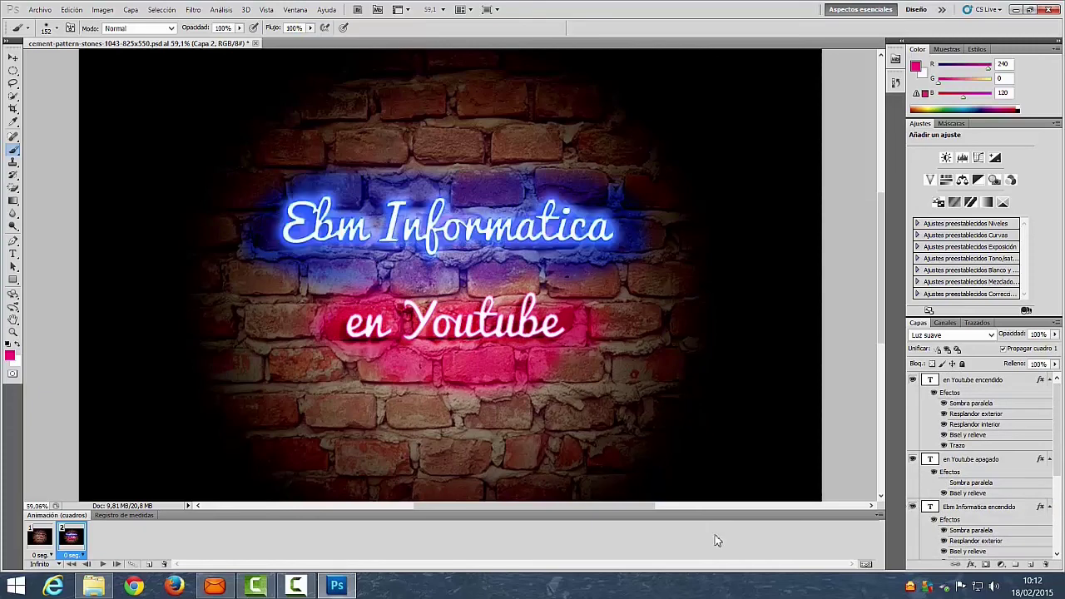
left_click(50, 556)
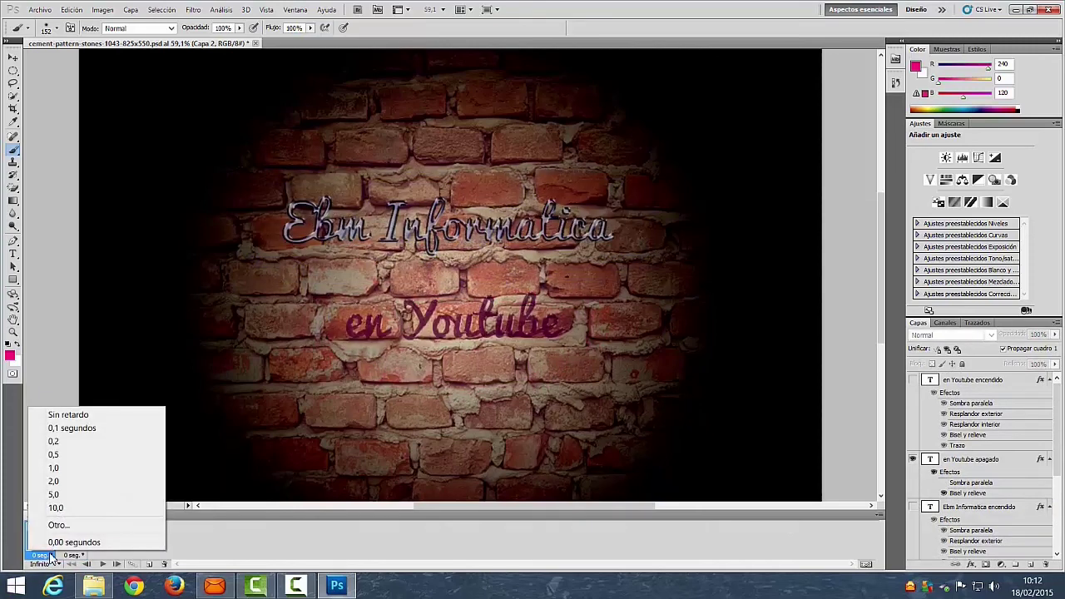
Step: Give both frames a 1,0-second delay and play the flickering preview
left_click(88, 467)
left_click(83, 555)
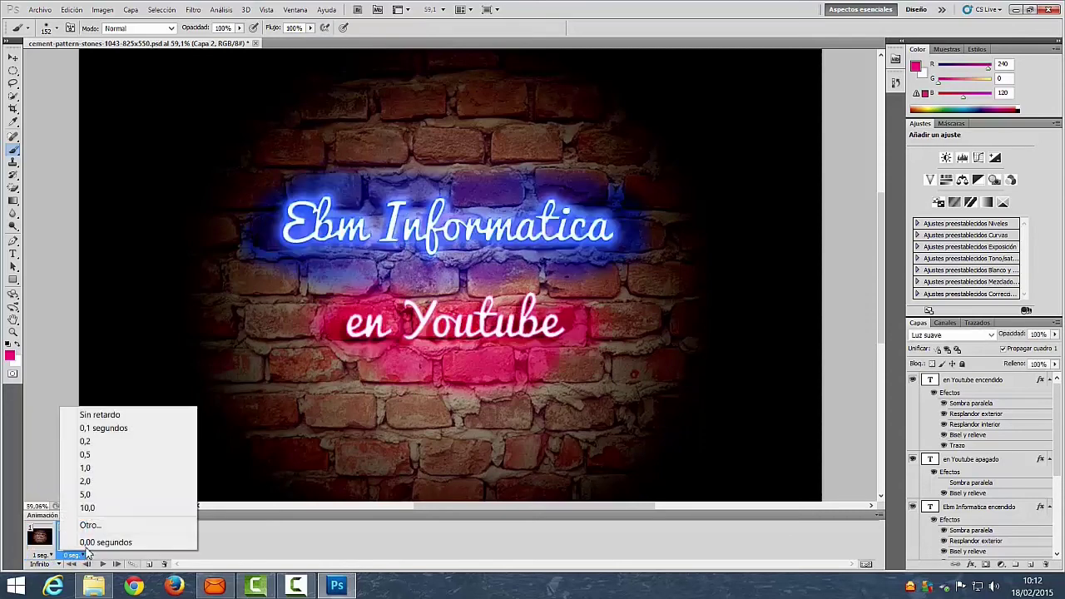
left_click(113, 468)
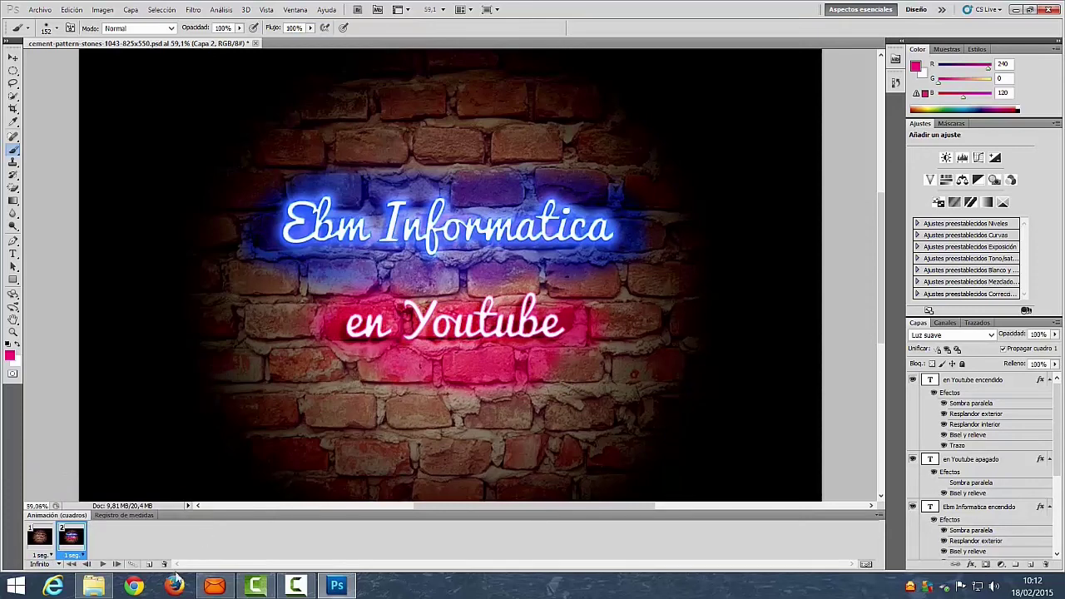
left_click(101, 564)
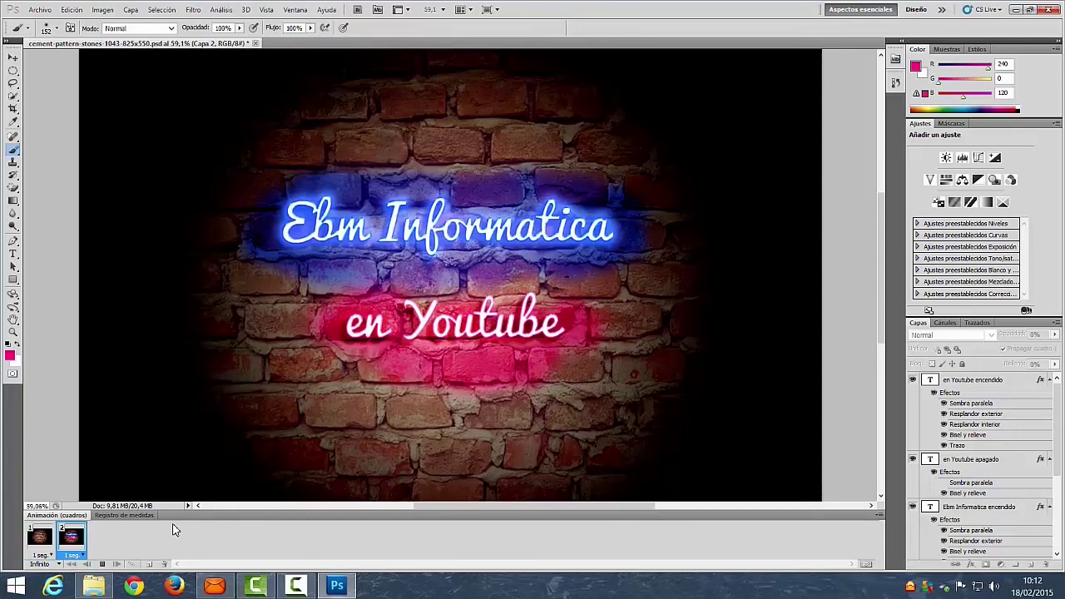
left_click(33, 10)
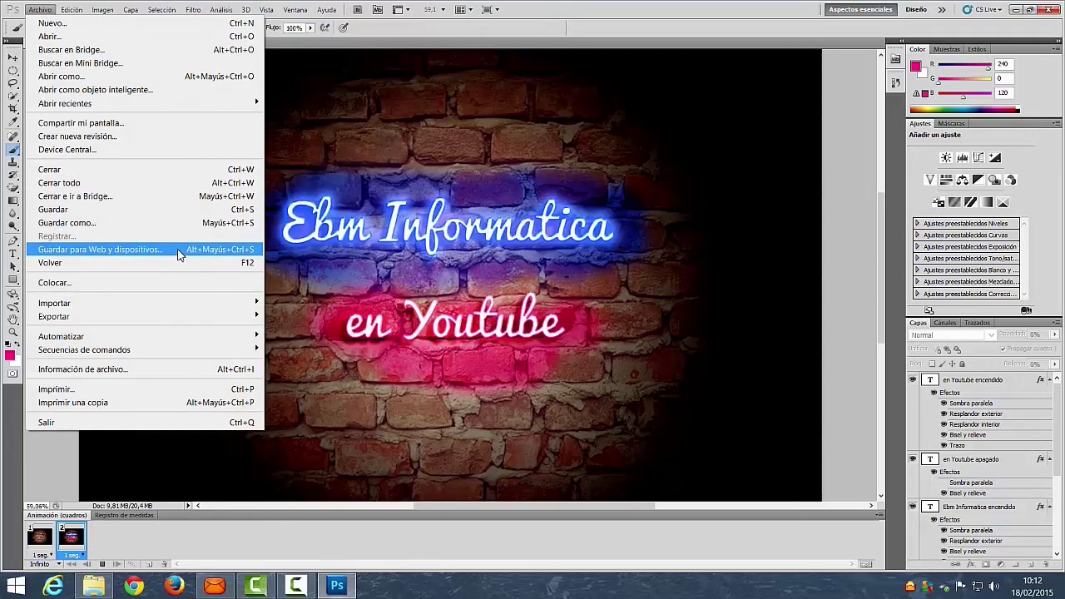
Step: Set up Save for Web as a 256-colour GIF resized to 1500 px wide
left_click(178, 252)
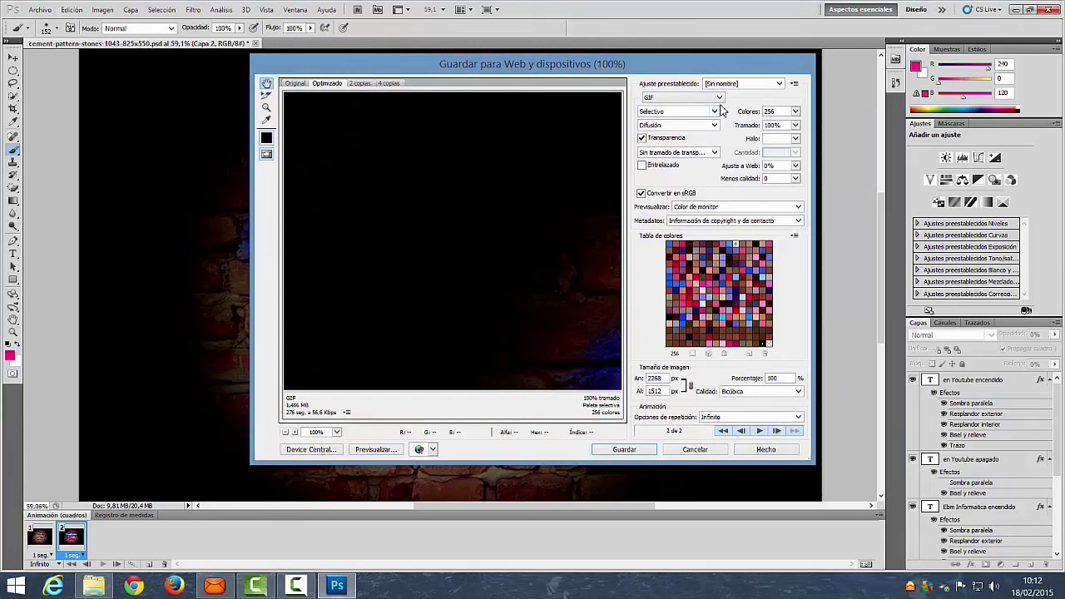
left_click(796, 111)
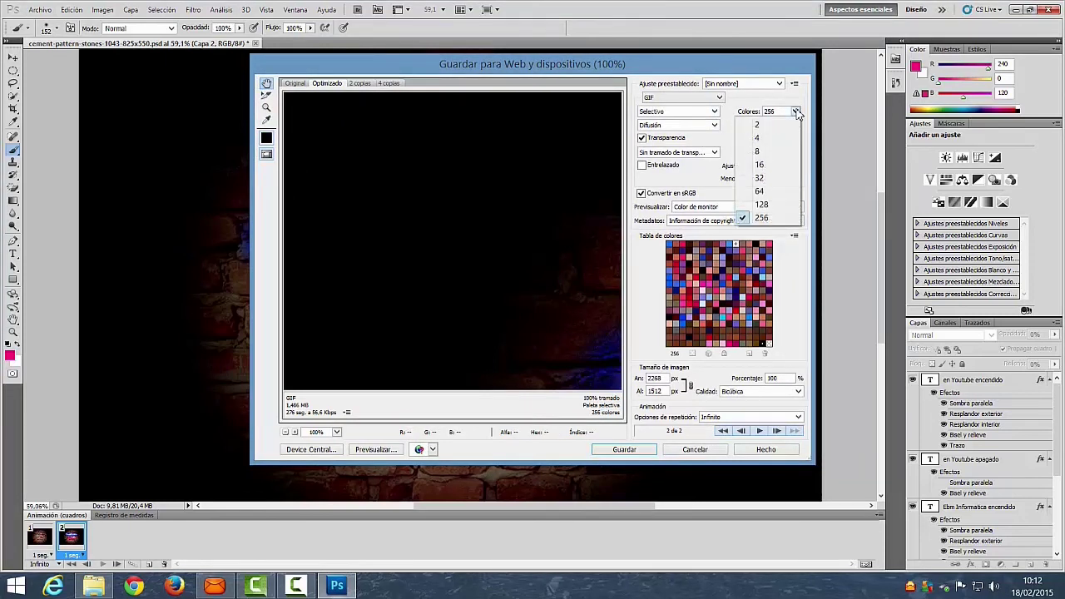
left_click(795, 112)
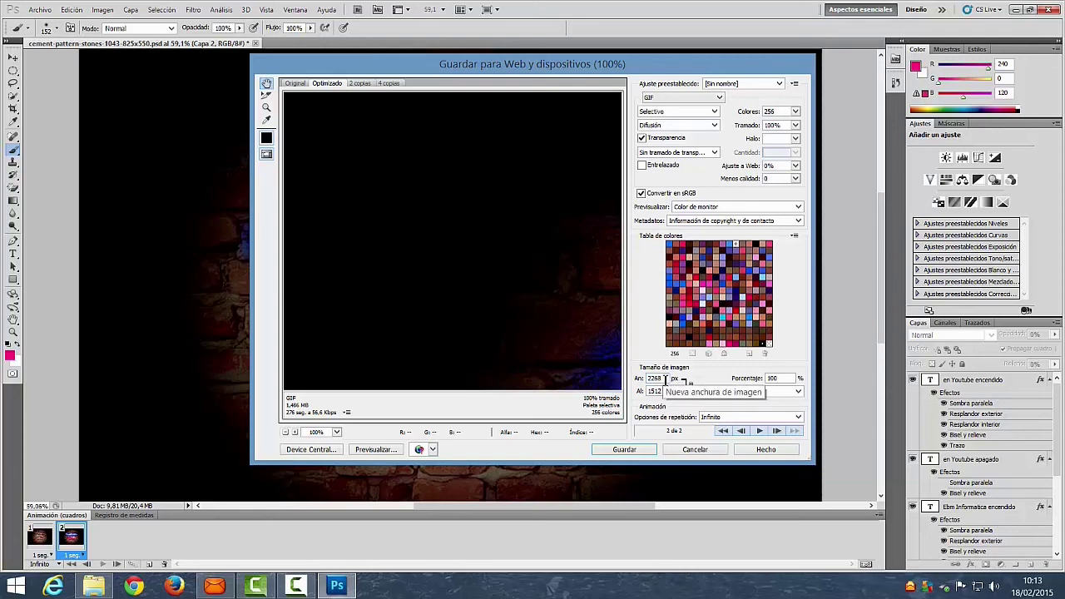
double_click(656, 378)
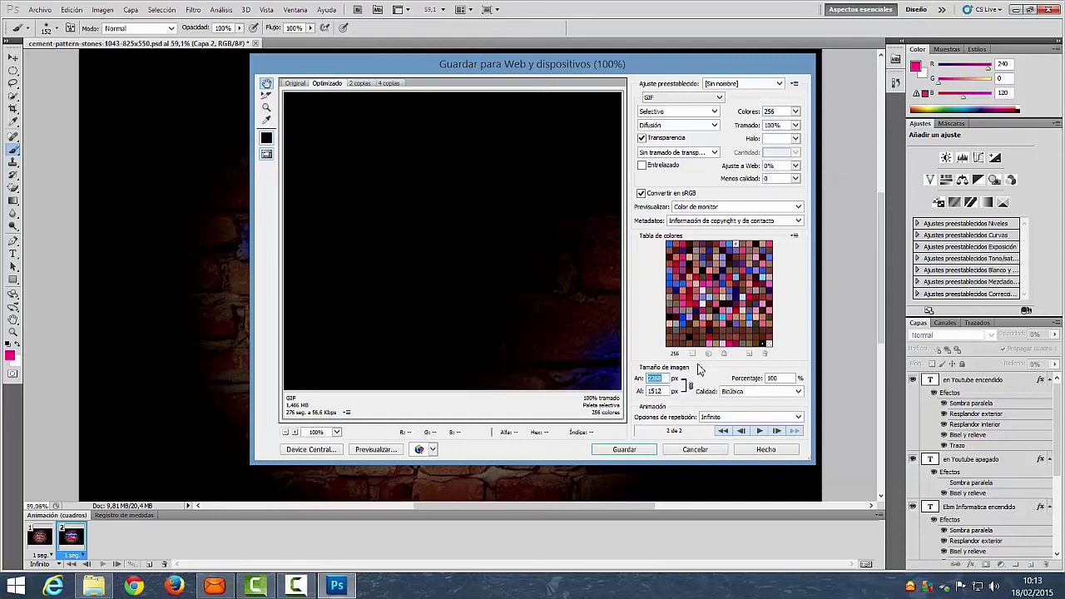
type("1500")
Step: Save the animated GIF to the Escritorio (desktop)
left_click(640, 453)
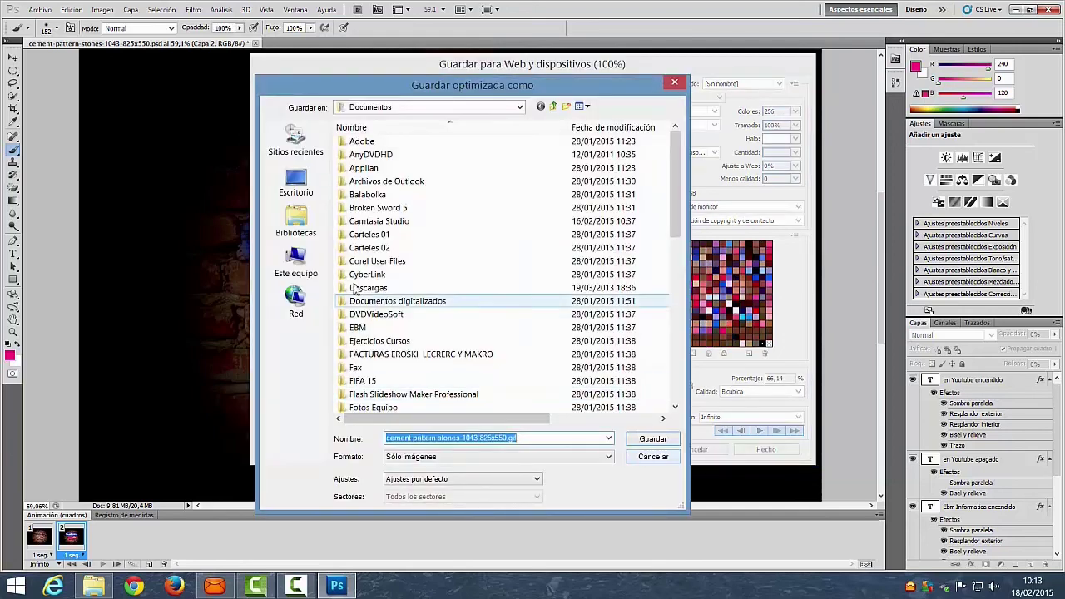
left_click(297, 181)
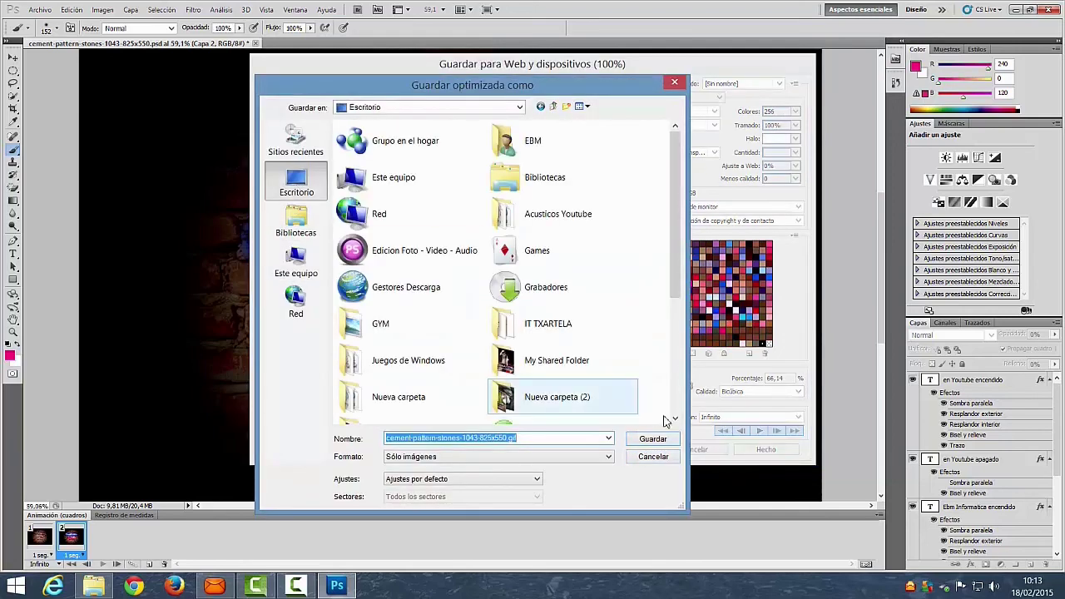
left_click(652, 439)
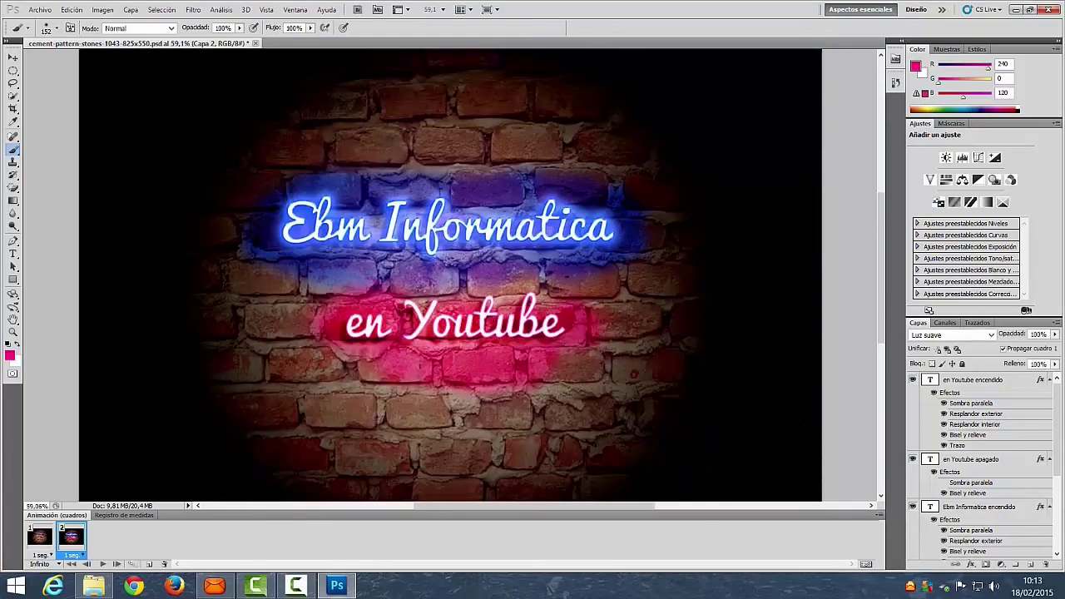
right_click(612, 596)
Step: Show the desktop, select the exported GIF, and open it with Internet Explorer
left_click(646, 536)
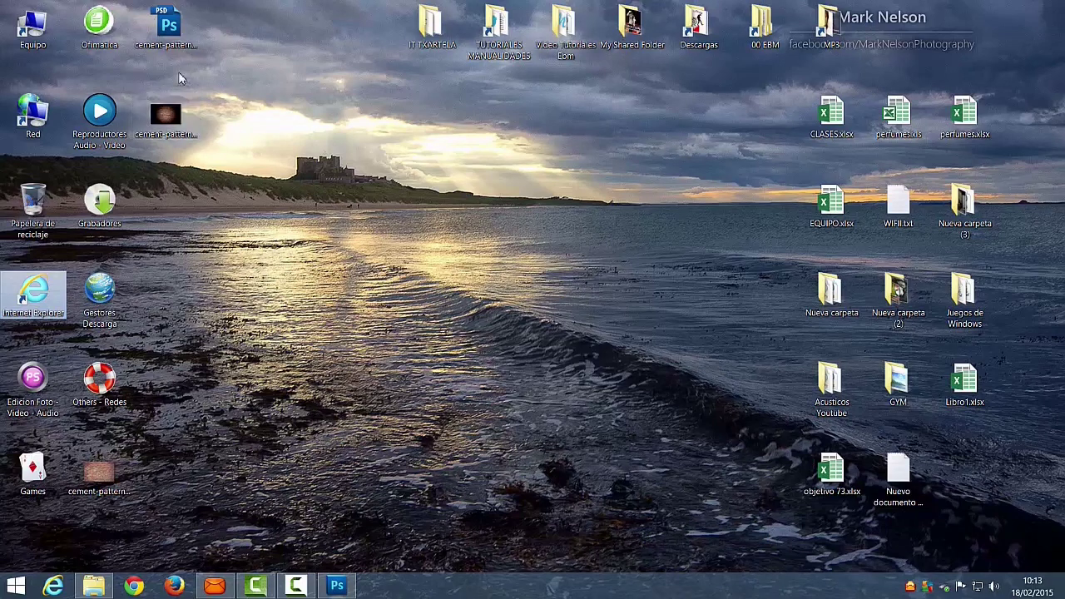
left_click(99, 473)
left_click(167, 31)
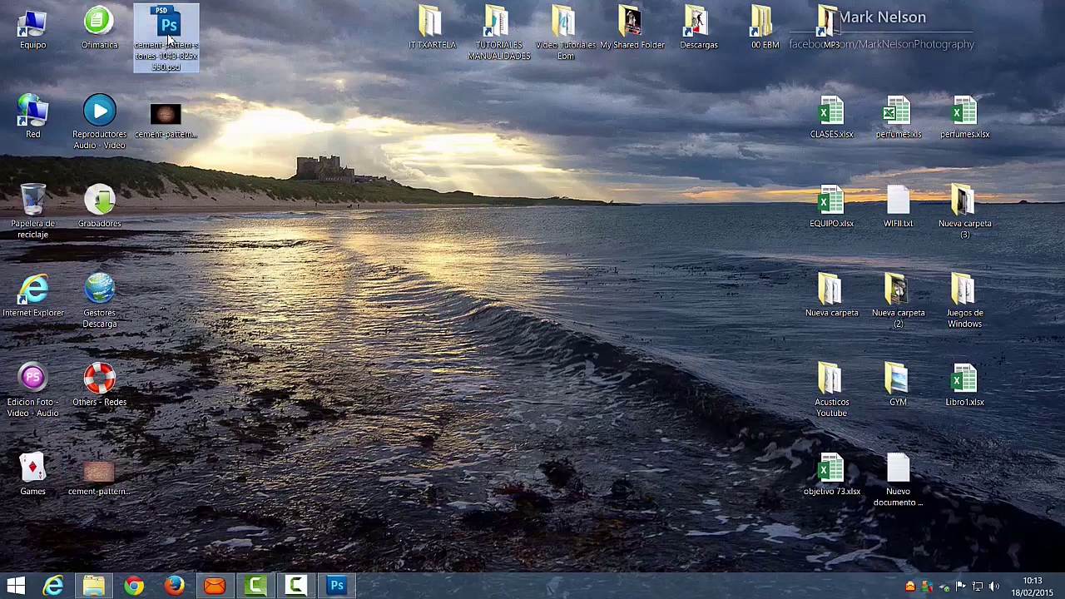
left_click(173, 125)
right_click(176, 127)
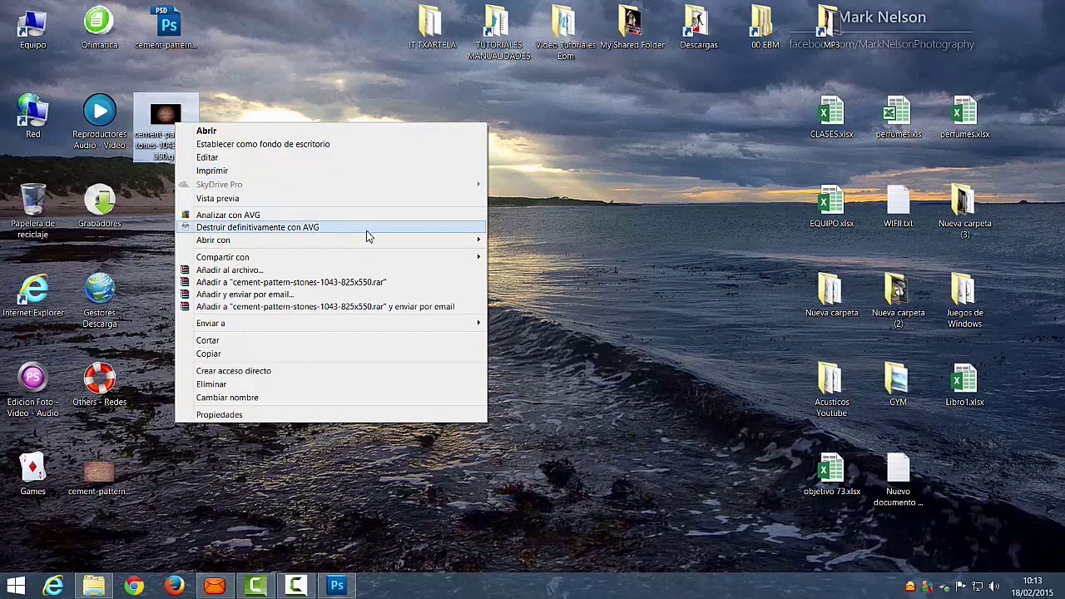
mouse_move(213, 240)
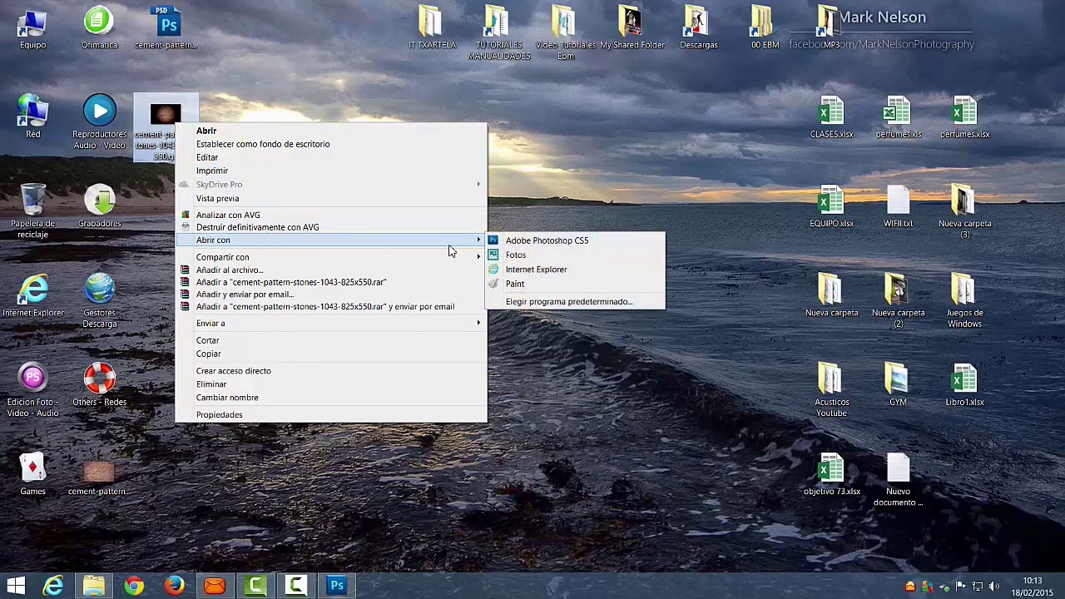
left_click(559, 271)
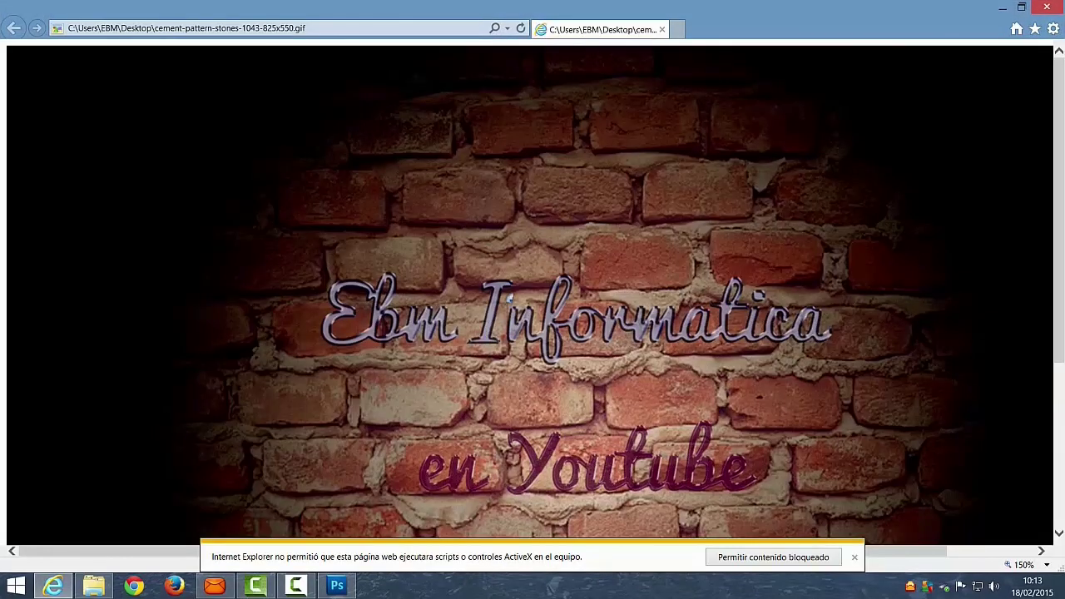
Step: Dismiss Internet Explorer's blocked-content bar and scroll down to watch the flickering neon GIF
left_click(815, 557)
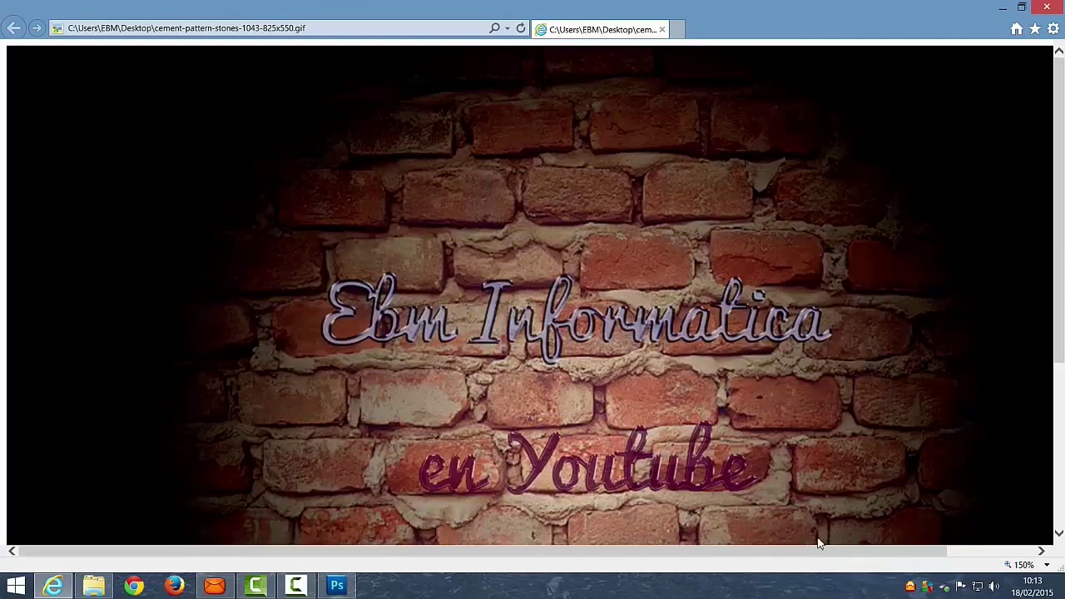
scroll(811, 387, "down", 1)
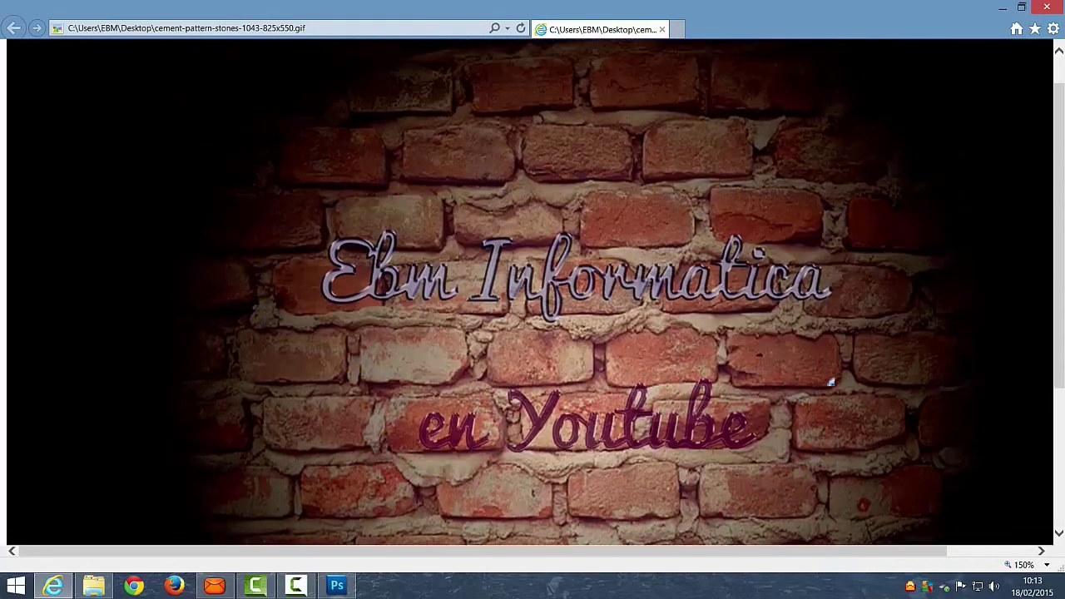